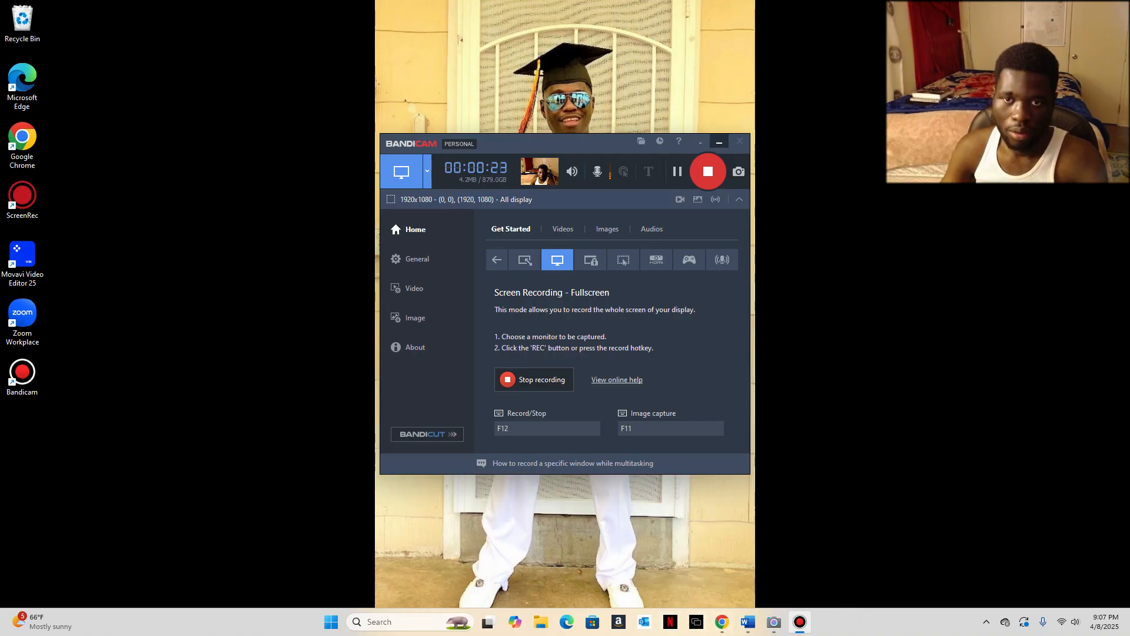
Step: Switch to the open Word document and cover the course code and name on the cover page with black highlighting
click(718, 142)
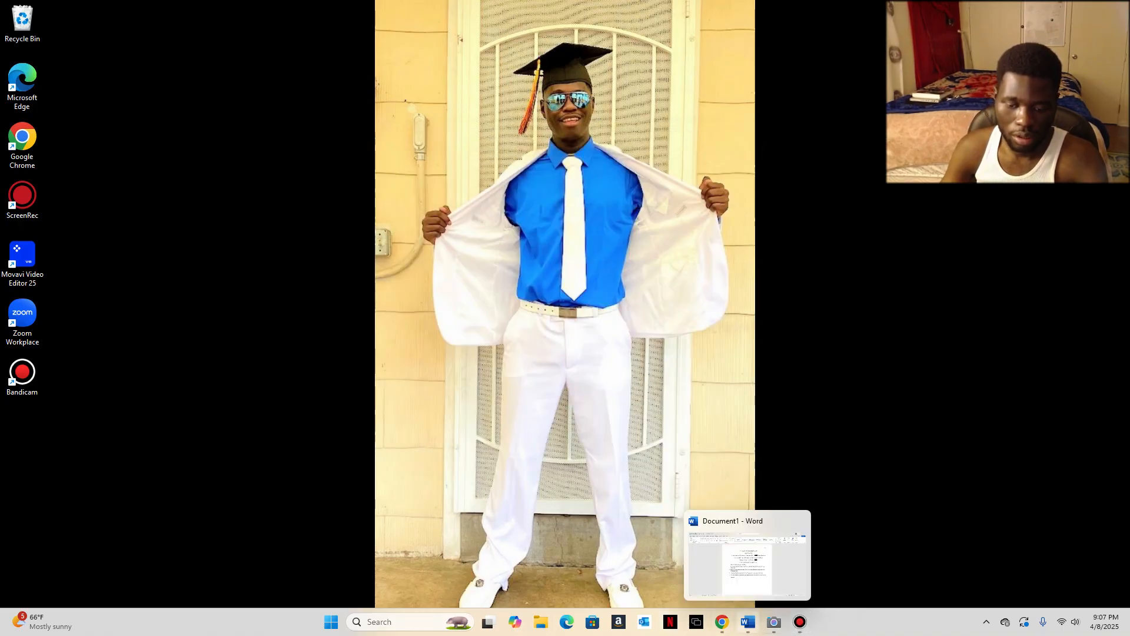
click(748, 621)
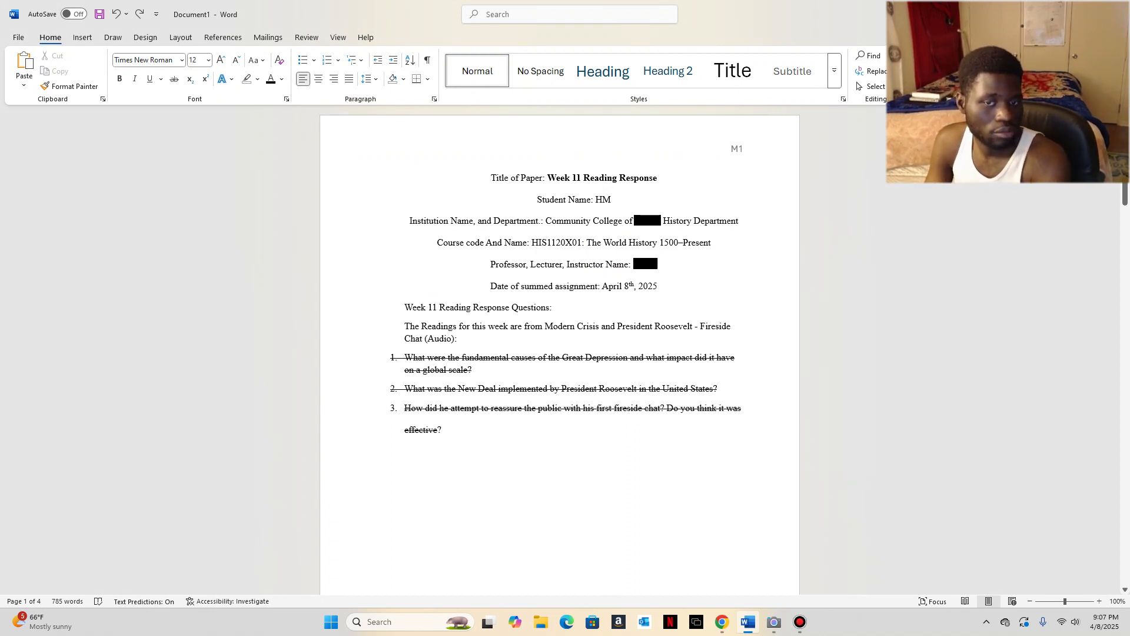
drag(528, 242, 711, 243)
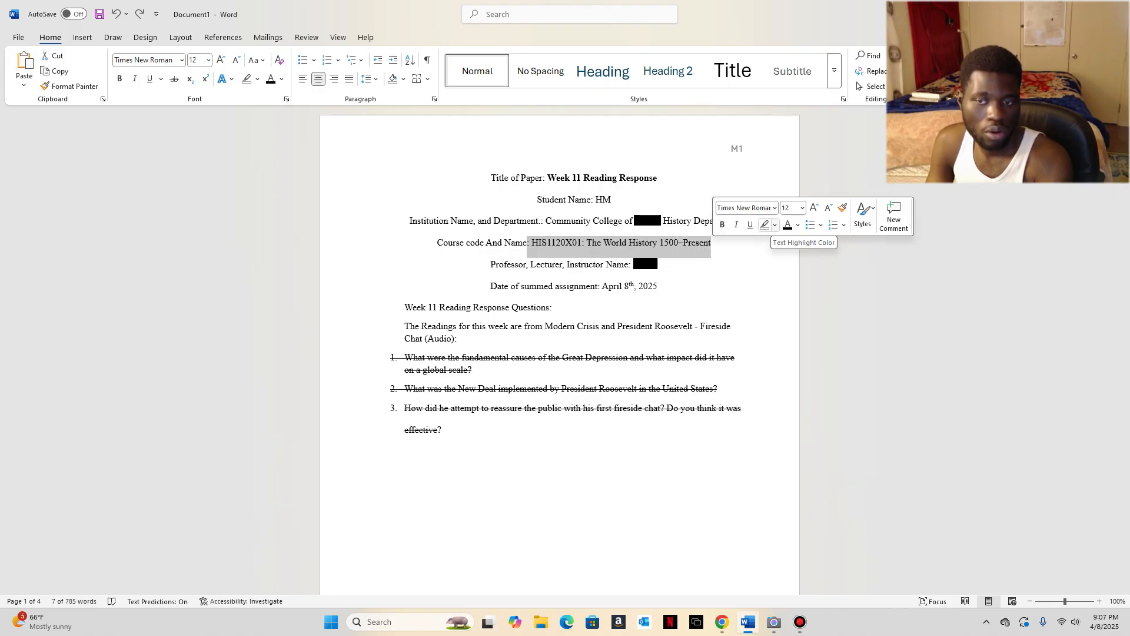
click(775, 224)
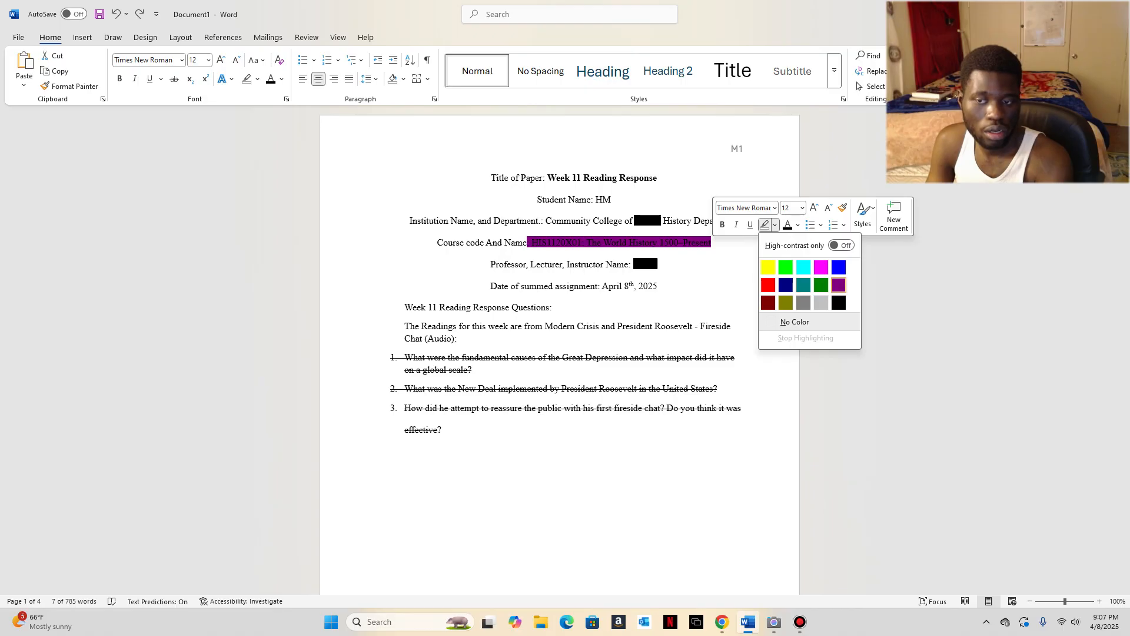
click(839, 302)
click(838, 304)
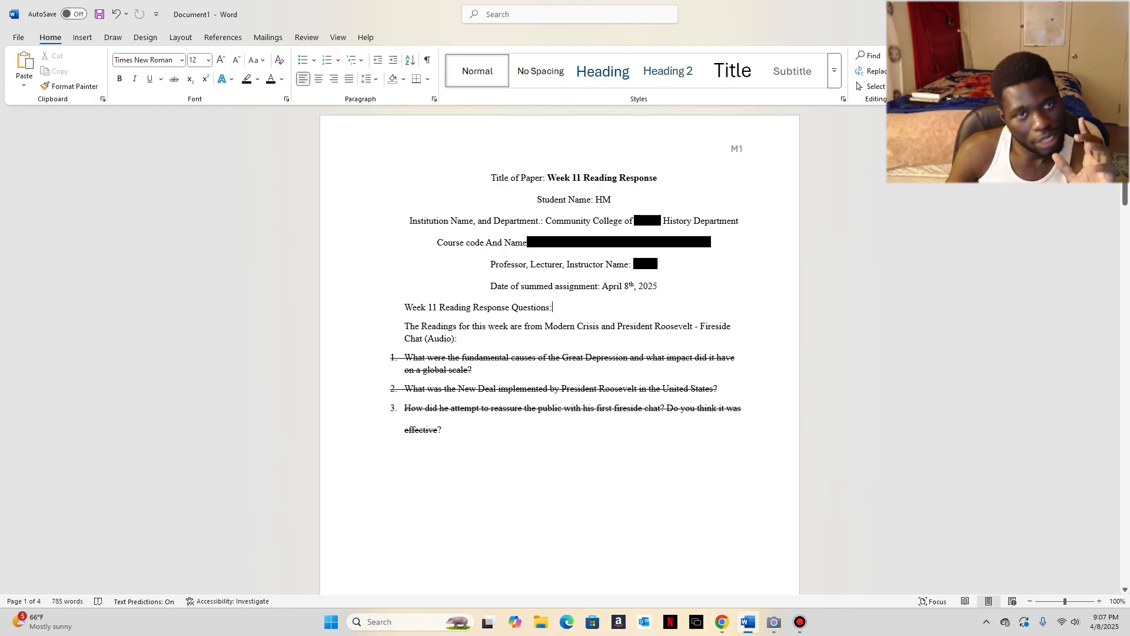
Step: Delete the M1 page-number entry from the page header and return to the document body
click(657, 177)
triple_click(736, 149)
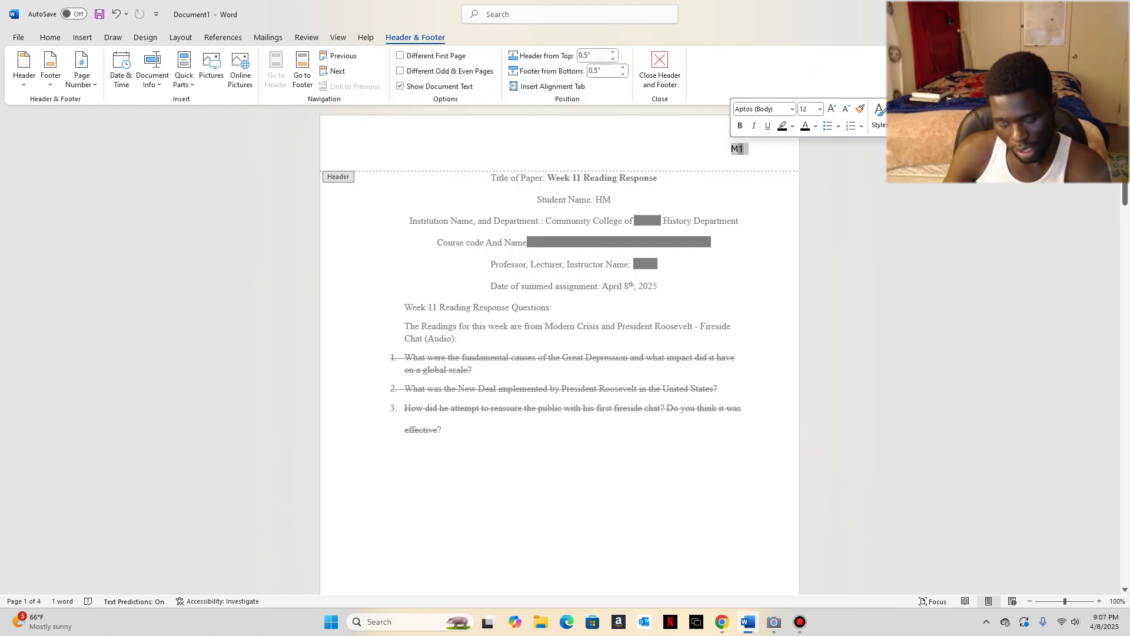
click(660, 68)
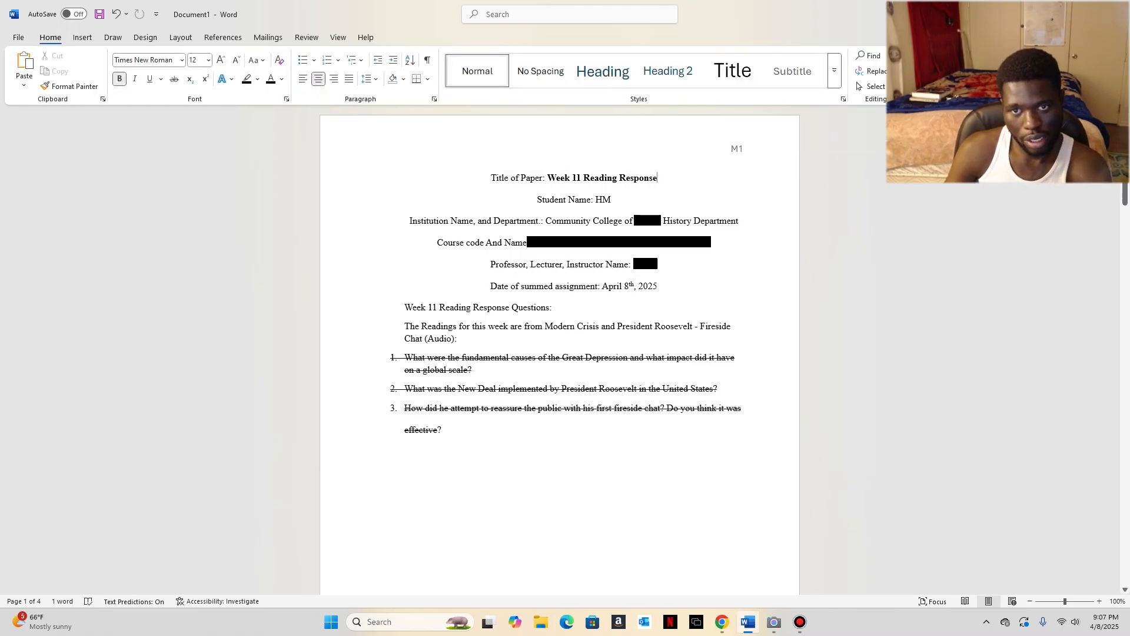
triple_click(737, 149)
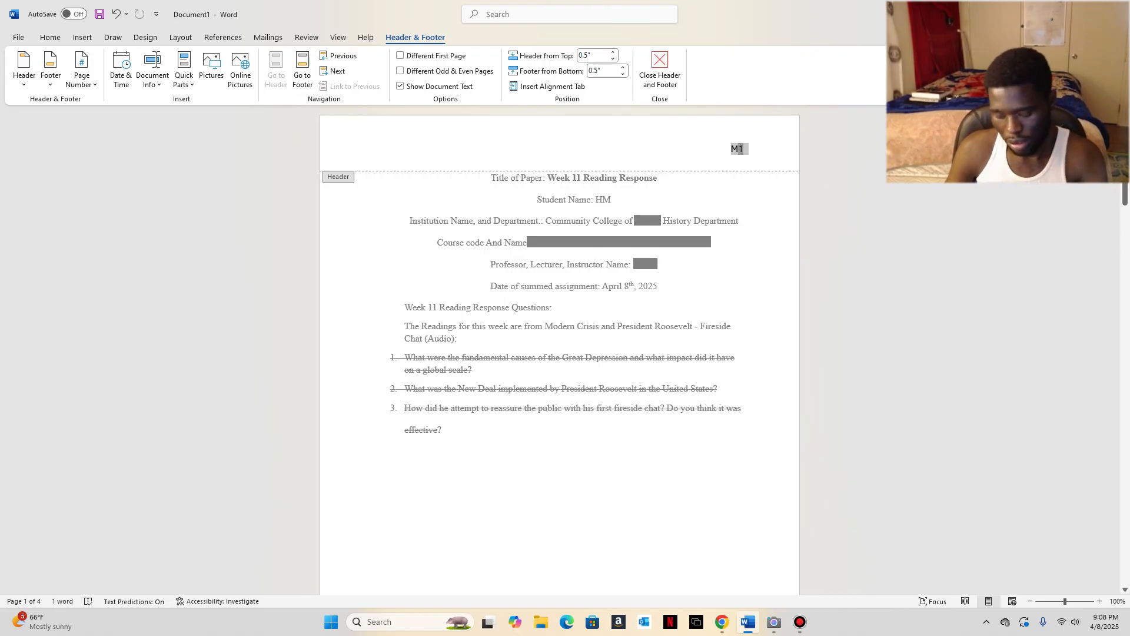
key(BackSpace)
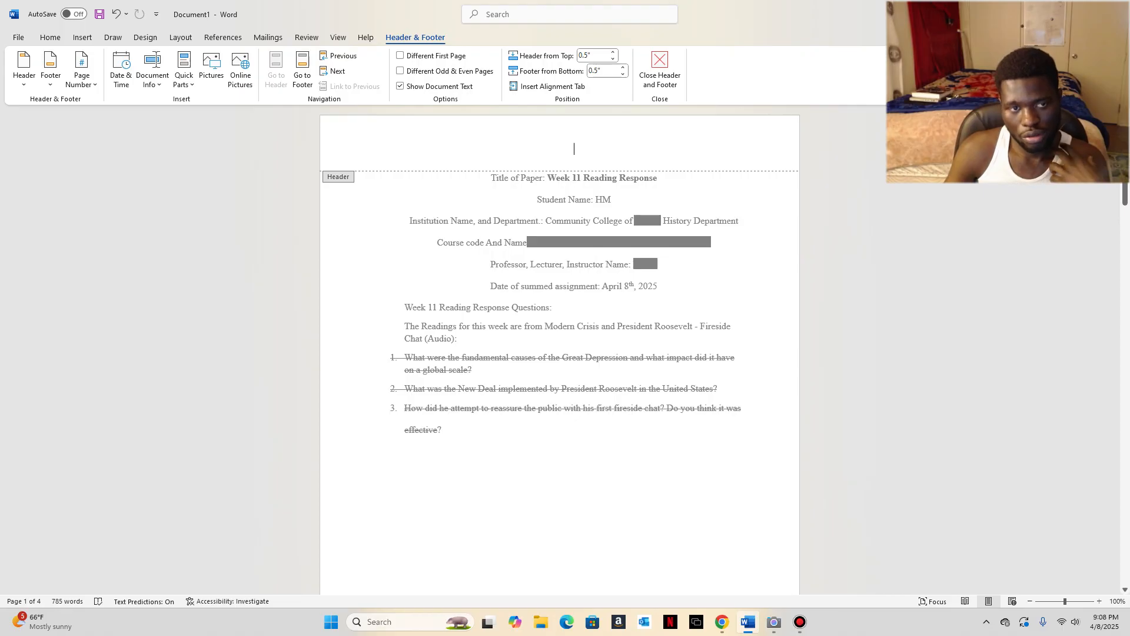
key(Escape)
scroll(559, 353, down, 10)
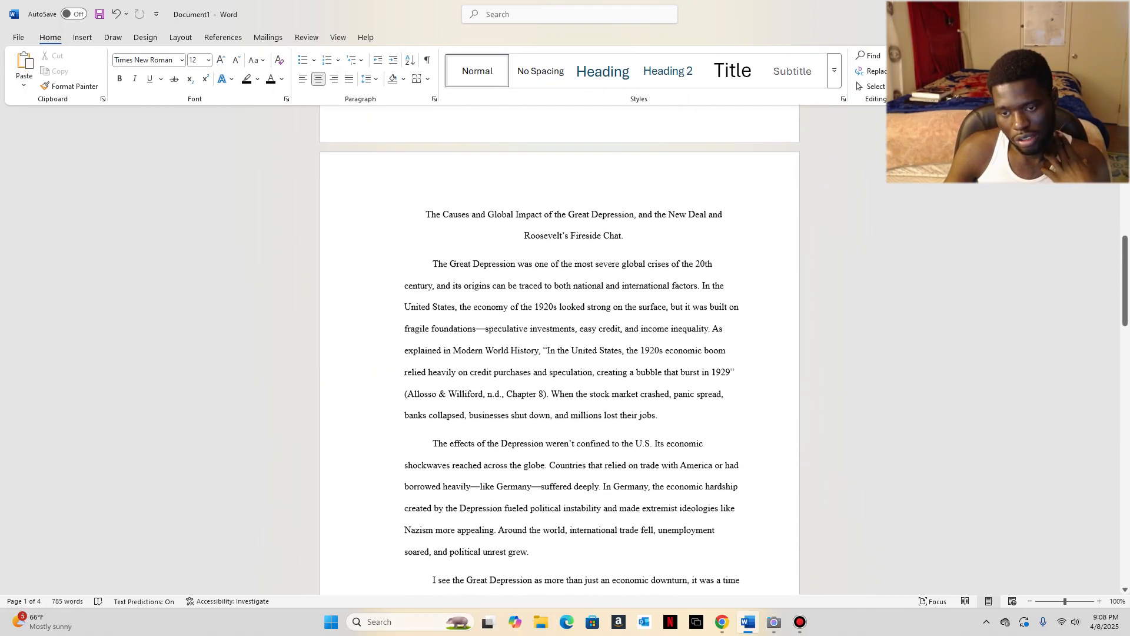
scroll(559, 353, up, 10)
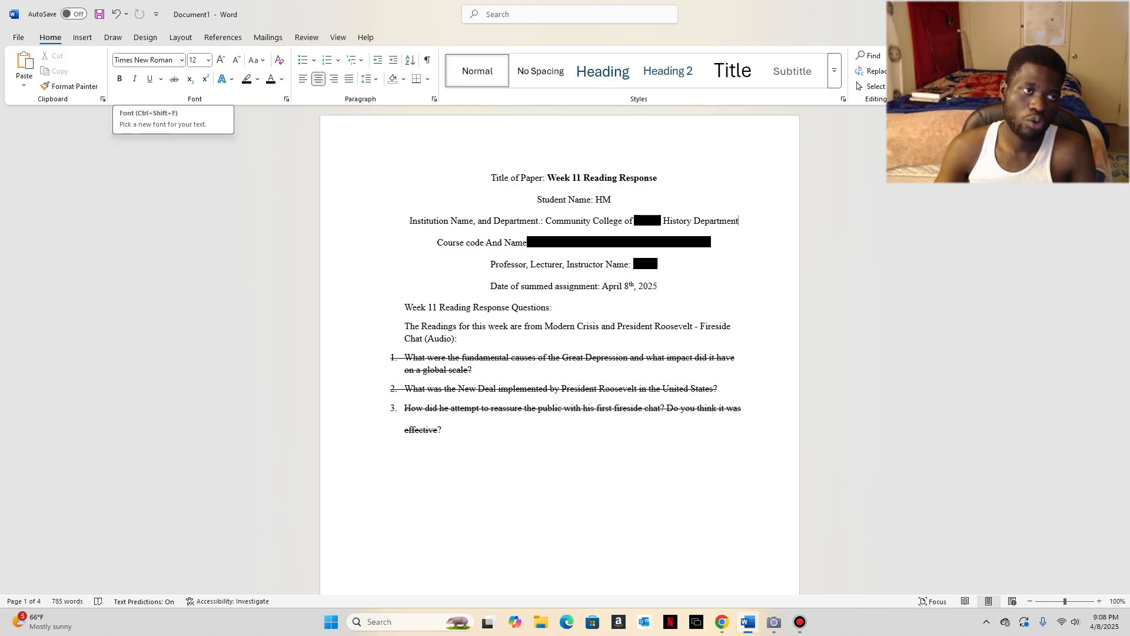
click(198, 60)
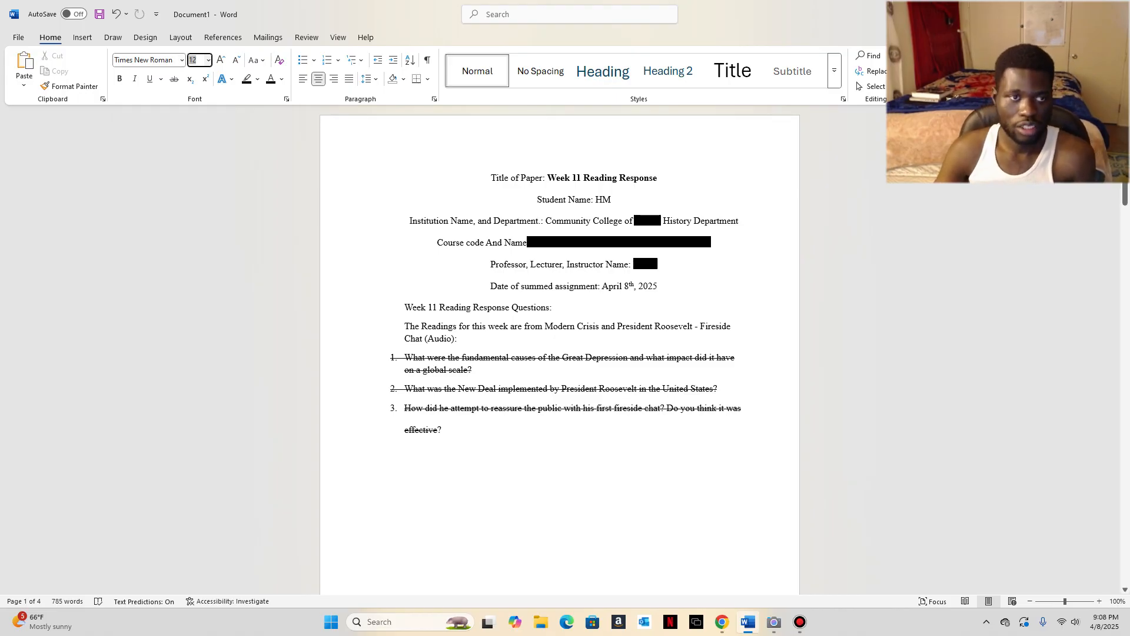
click(353, 179)
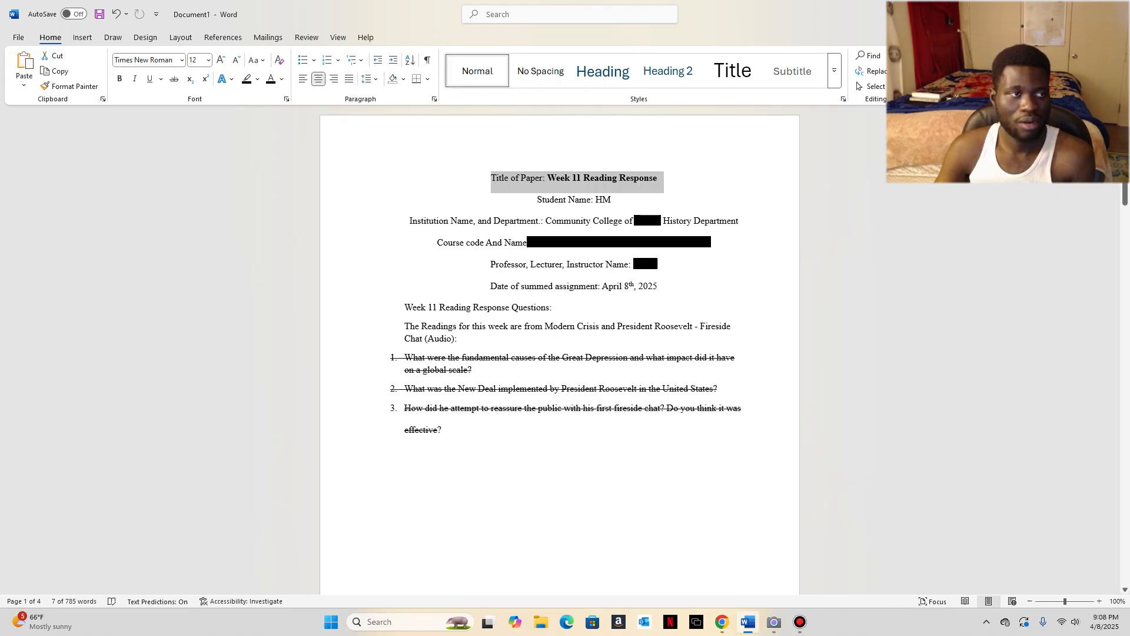
click(82, 37)
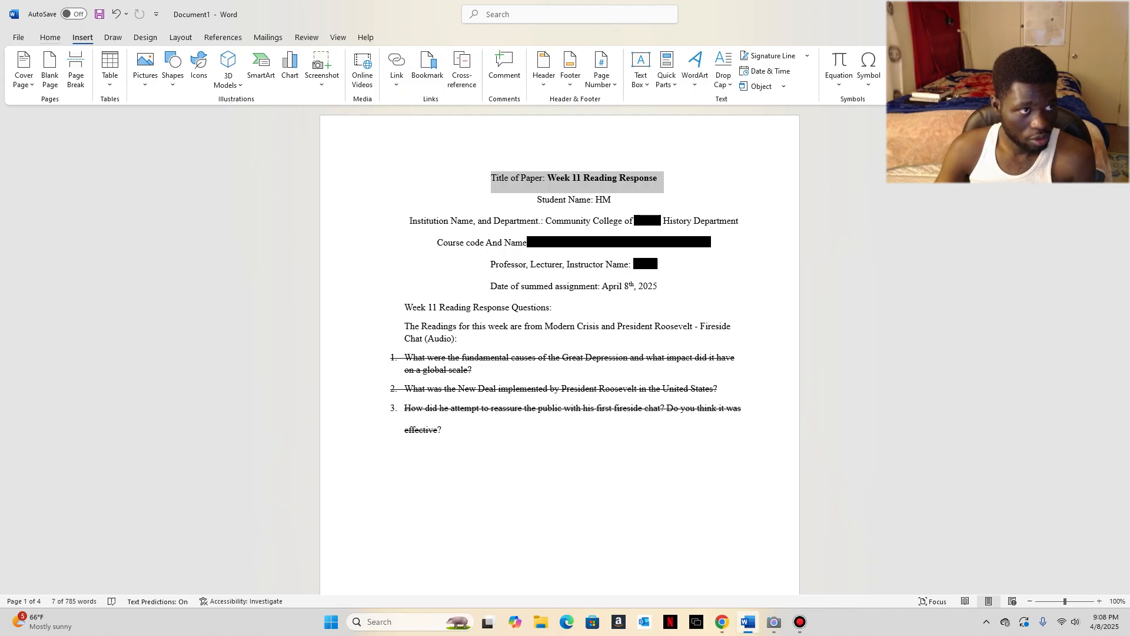
click(50, 37)
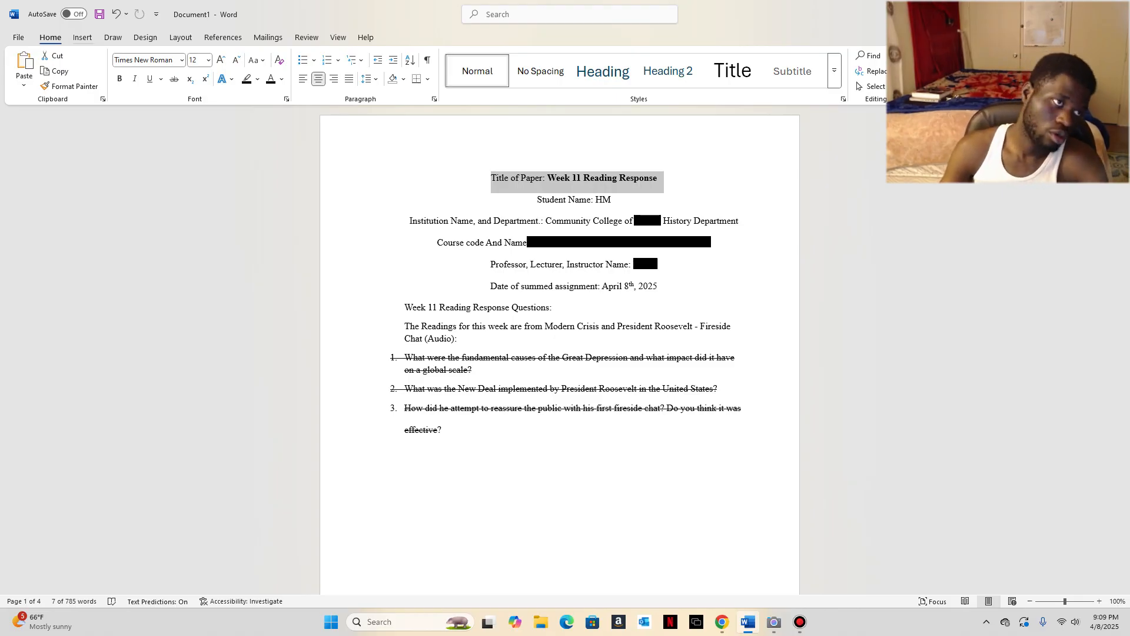
click(83, 38)
click(51, 38)
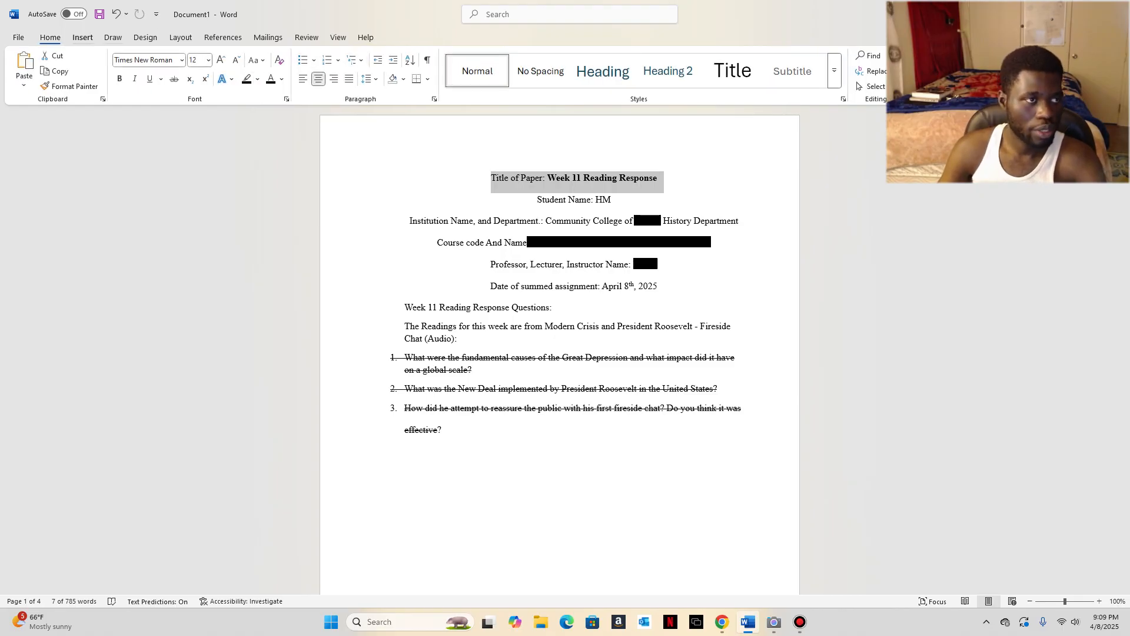
Step: Insert a Plain Number 3 page number at the top of the page and put the letter M before it
click(82, 38)
click(602, 70)
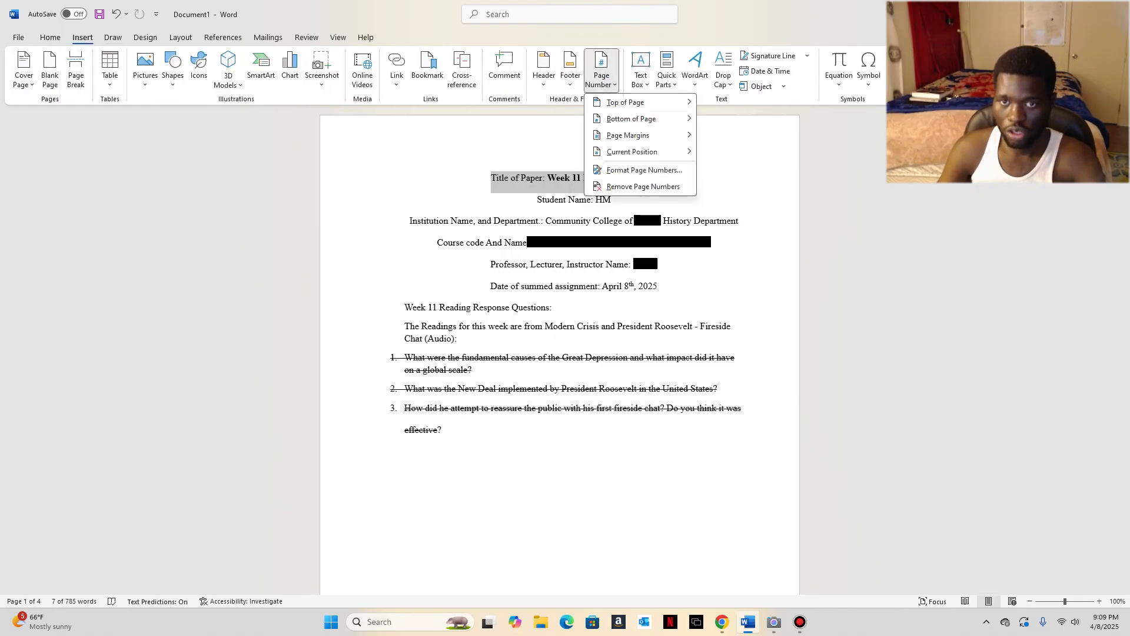
mouse_move(627, 103)
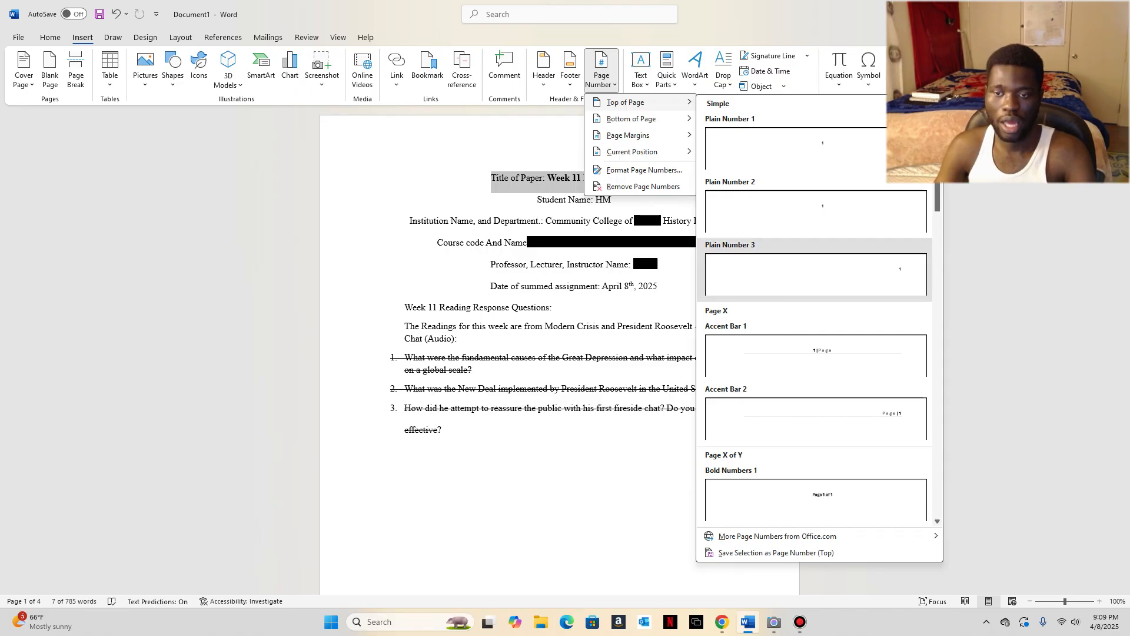
click(824, 272)
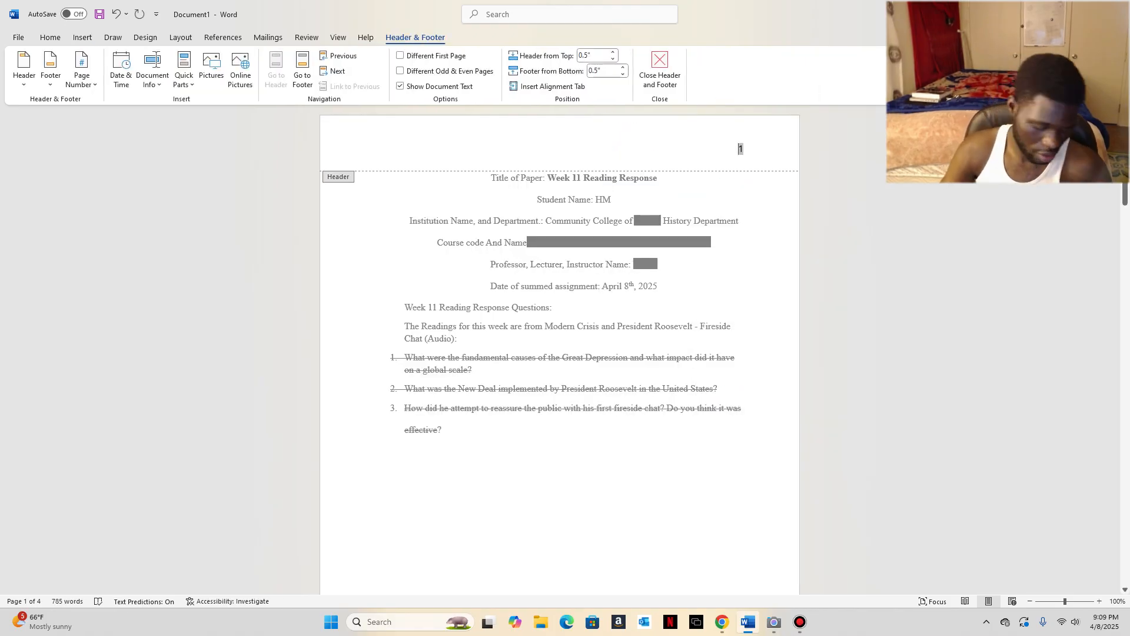
text(M)
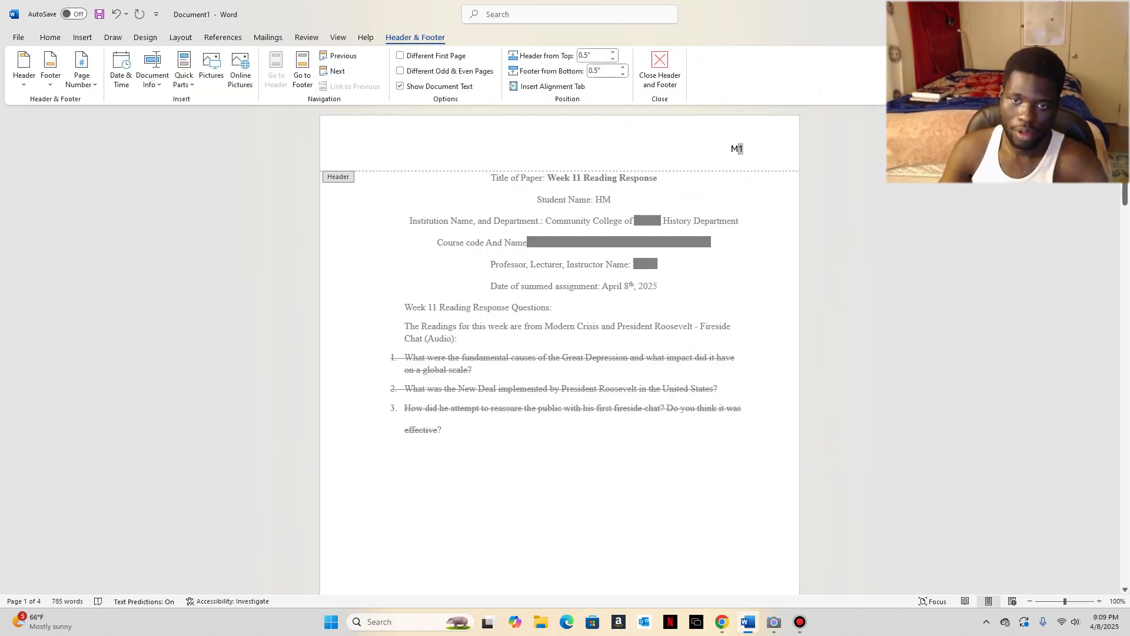
key(Escape)
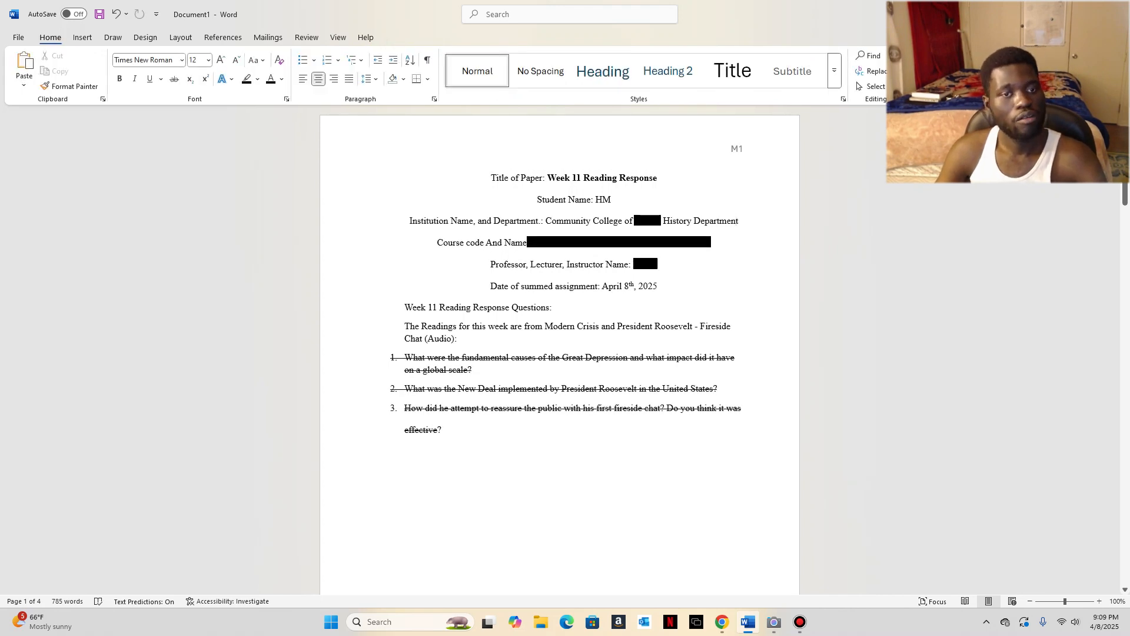
Step: Clear the bold formatting from the whole title line and bold only "Week 11 Reading Response"
drag(490, 178, 664, 179)
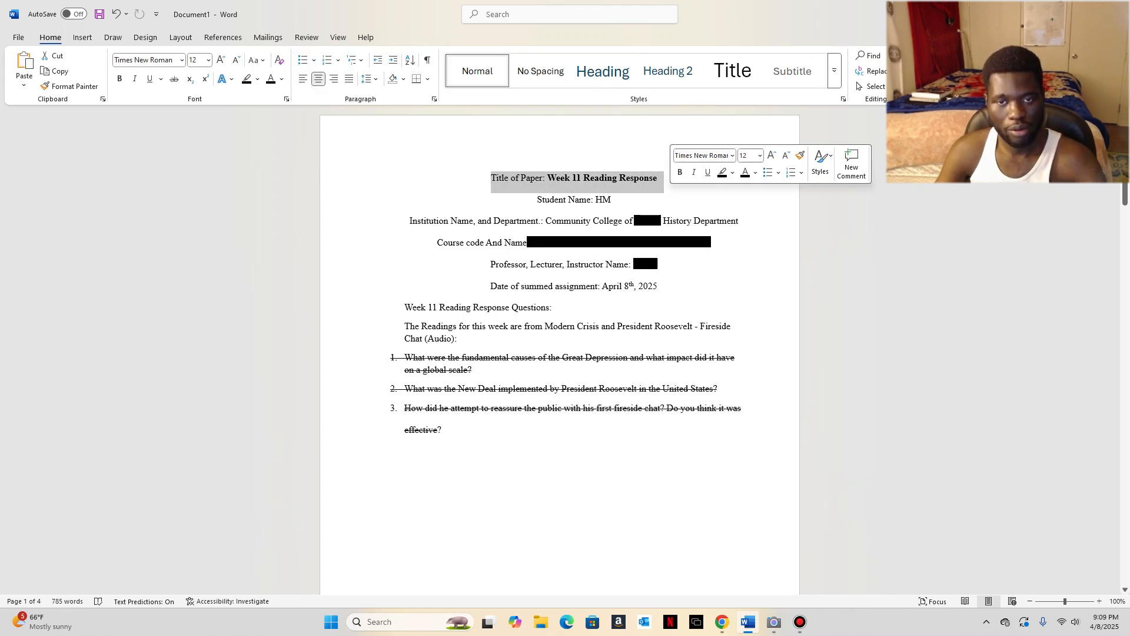
key(ctrl+b)
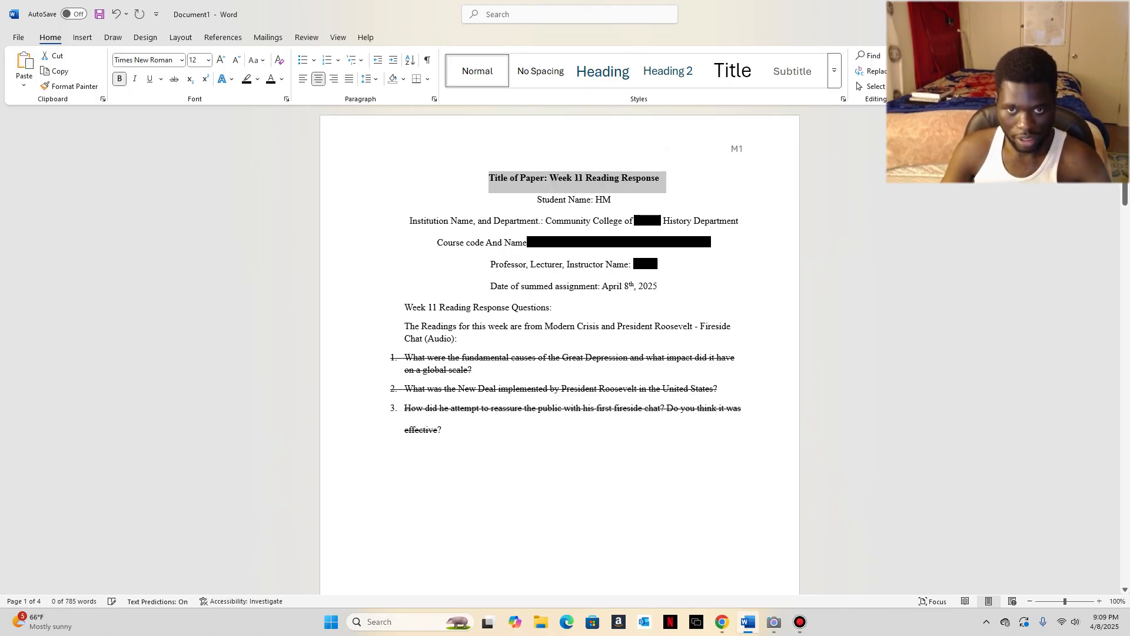
key(ctrl+b)
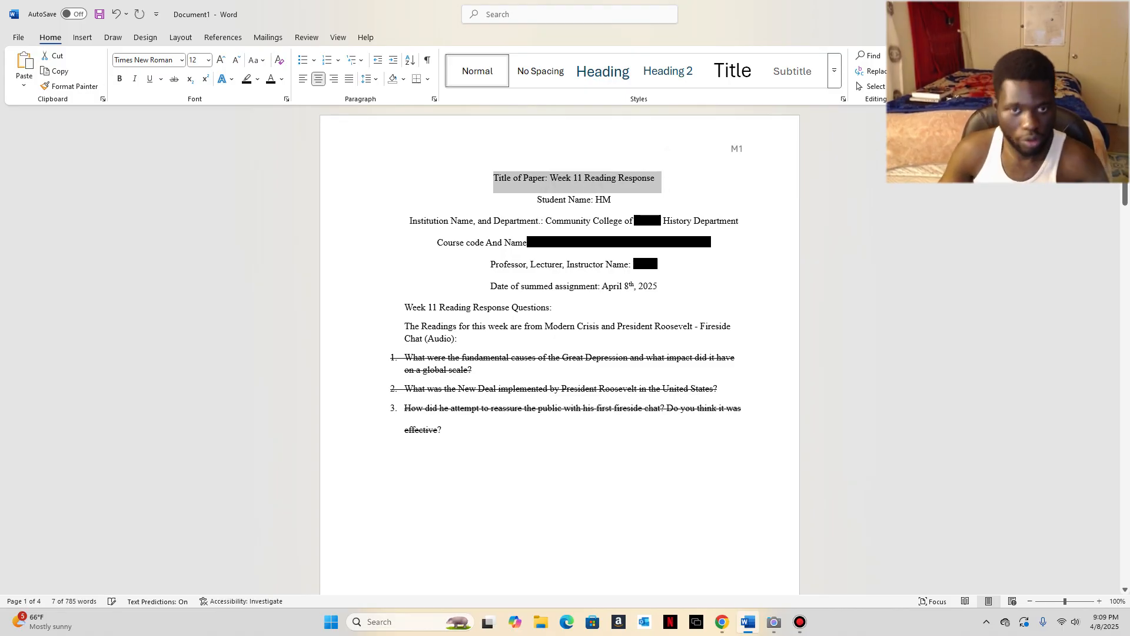
click(612, 199)
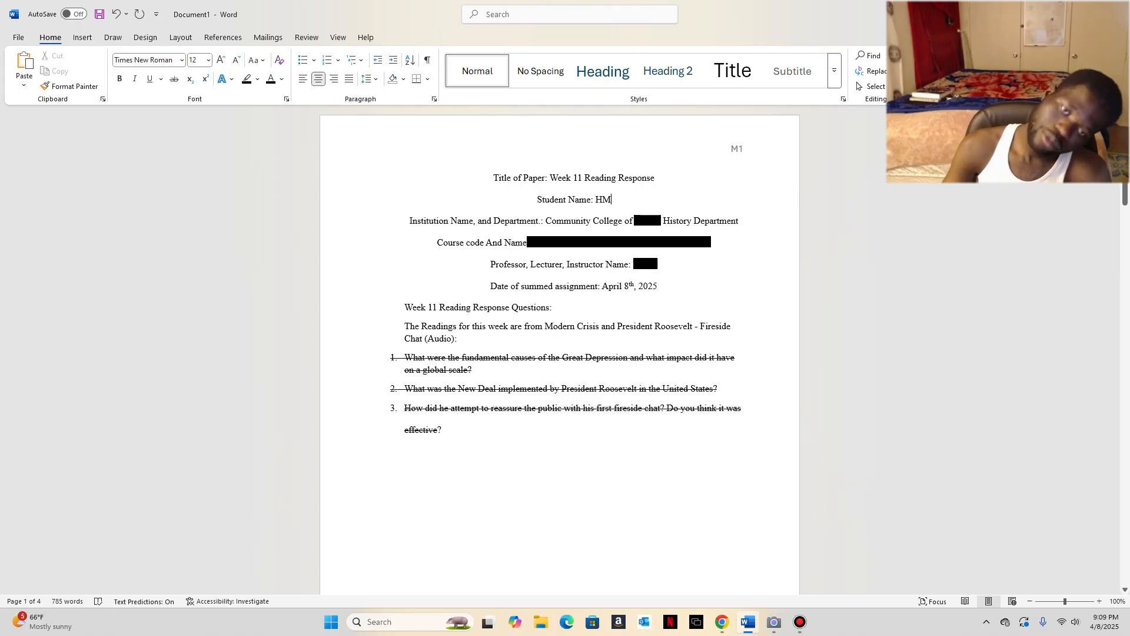
drag(655, 179, 550, 179)
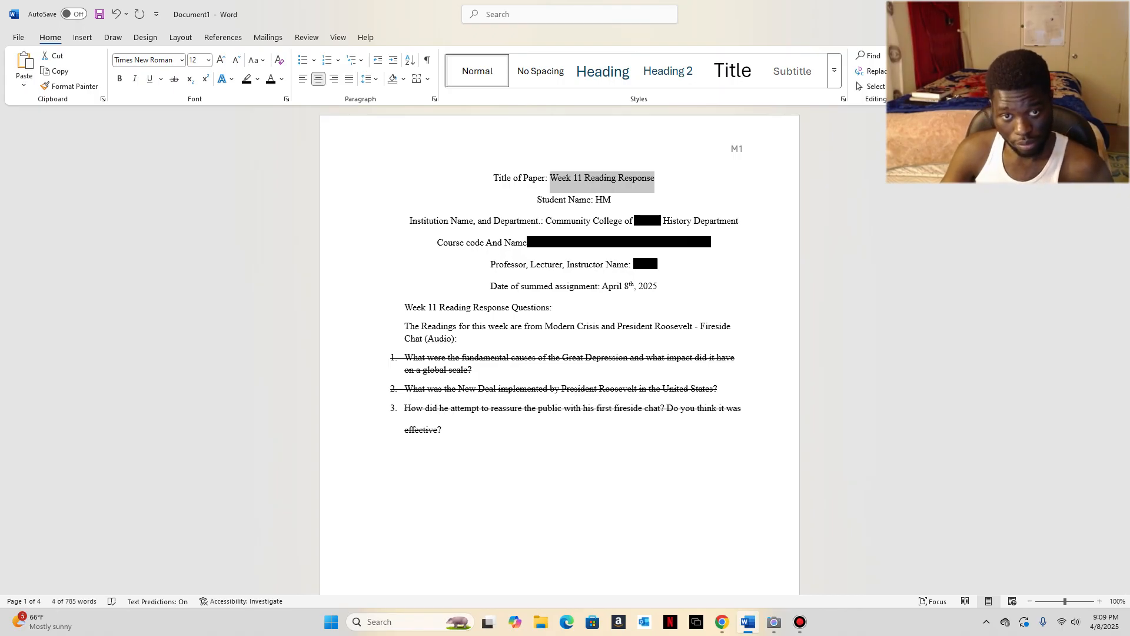
key(ctrl+b)
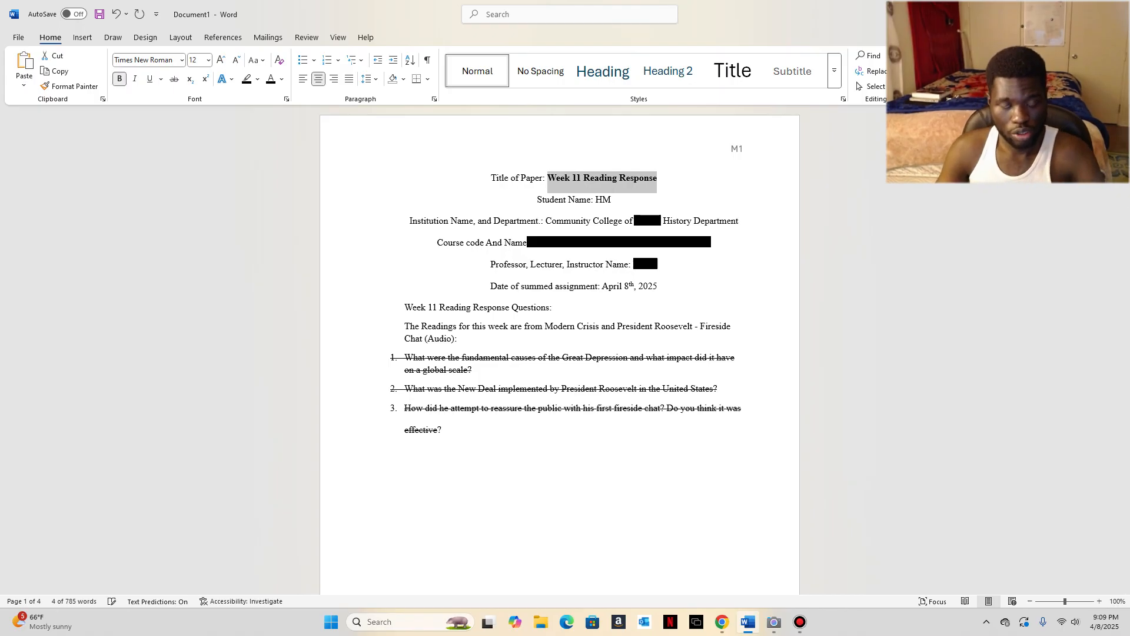
Step: Review the cover page's paper title, student name, and institution and department lines part by part
key(Home)
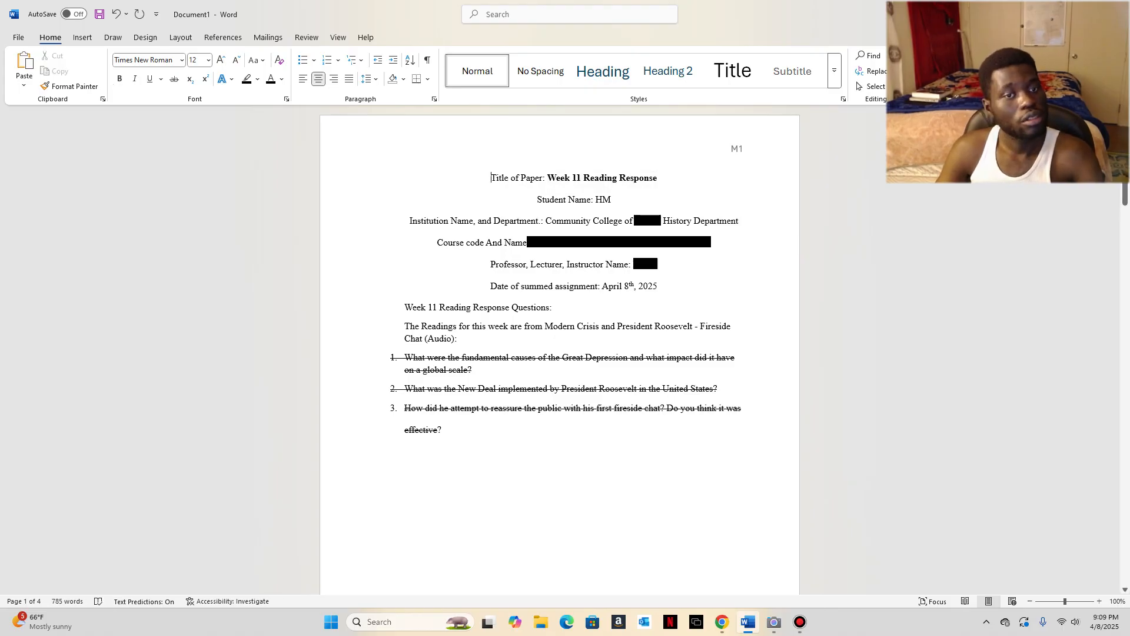
key(ctrl+shift+Right)
key(ctrl+shift+Right)
key(ctrl+shift+Right)
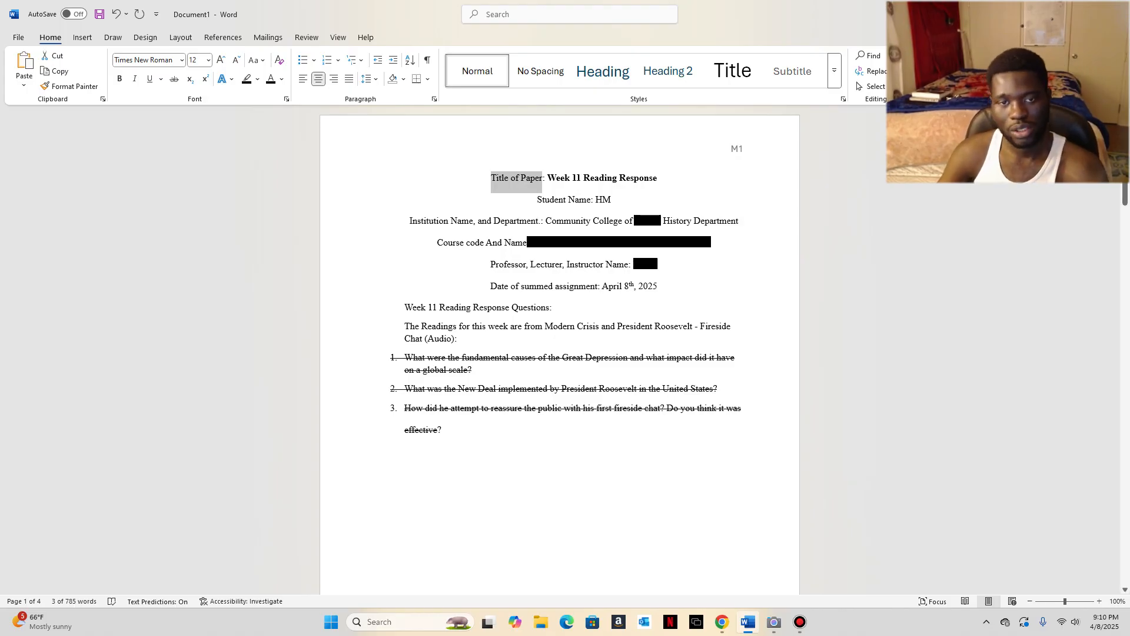
click(546, 179)
drag(548, 179, 665, 178)
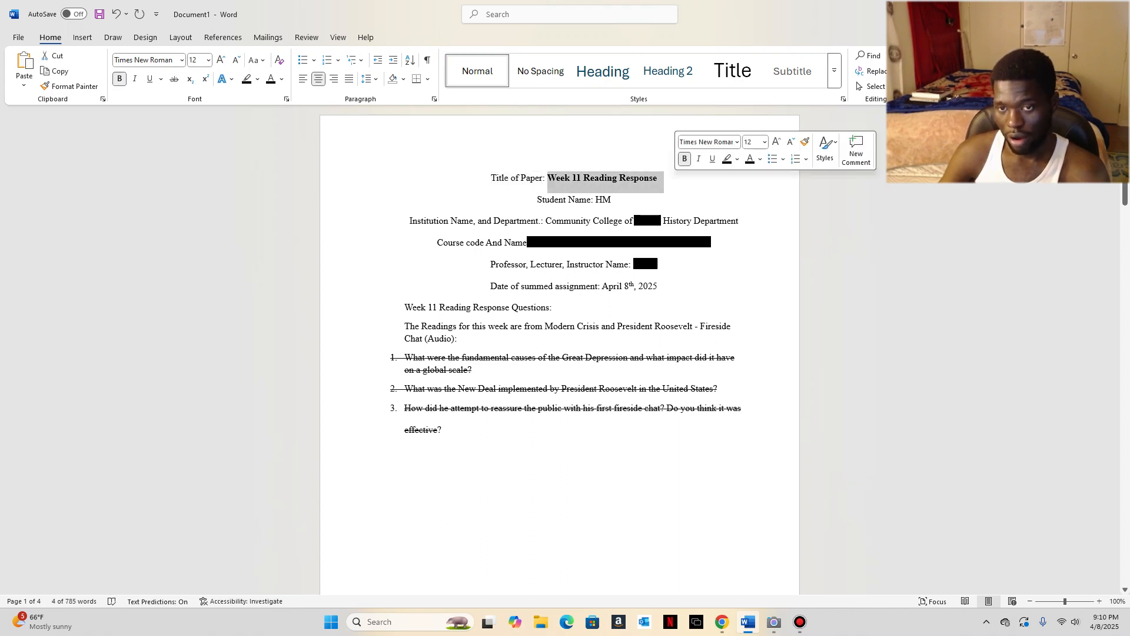
click(660, 179)
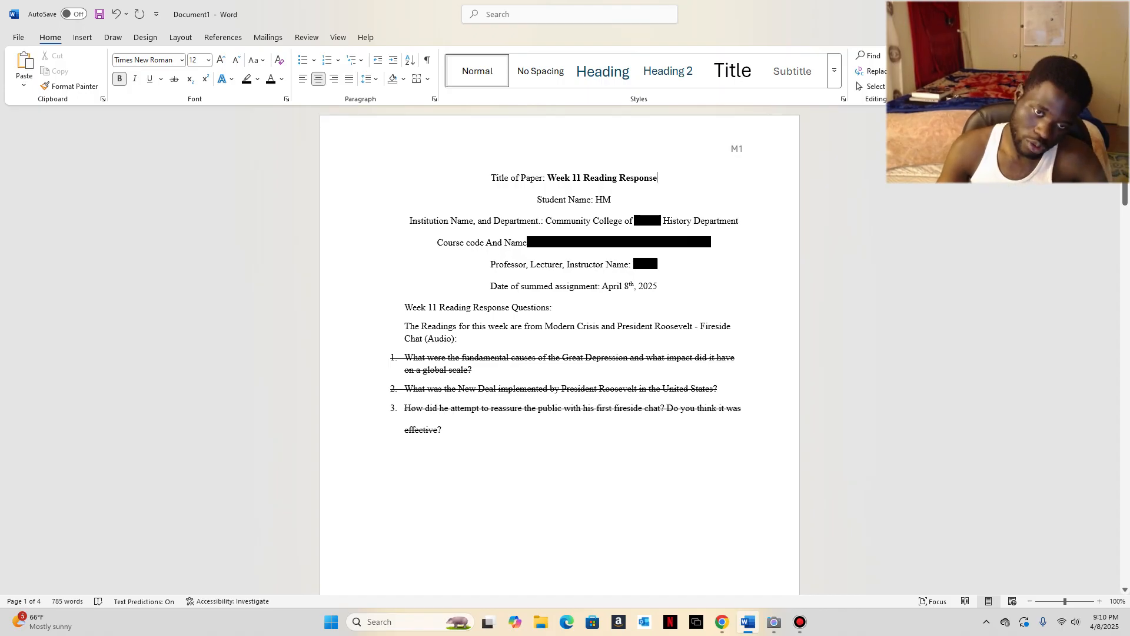
drag(537, 200, 590, 200)
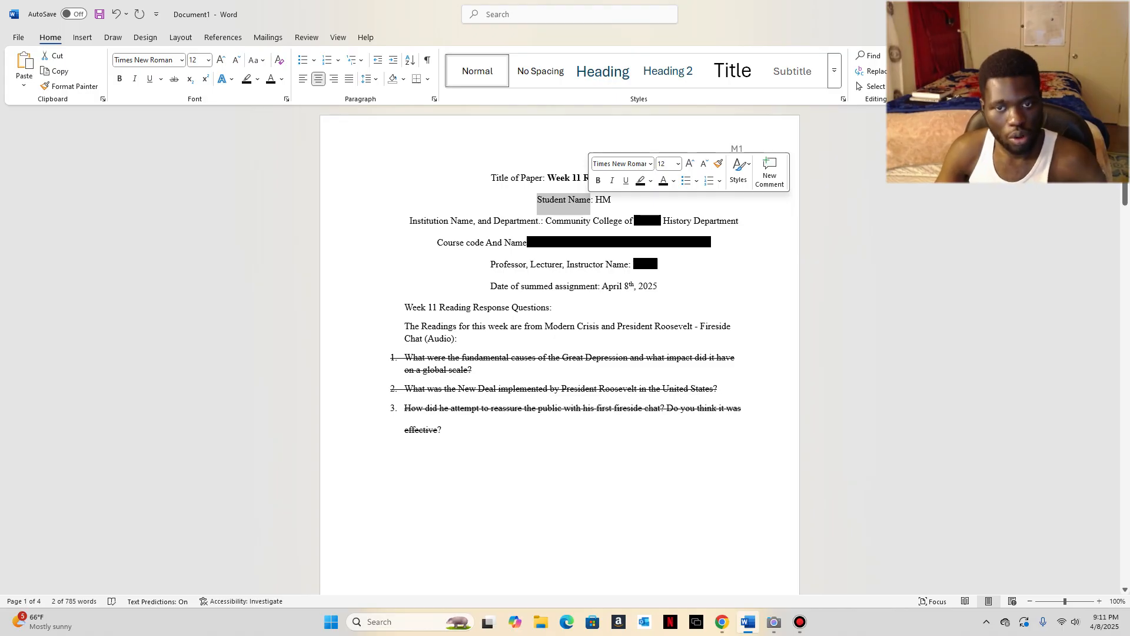
click(590, 199)
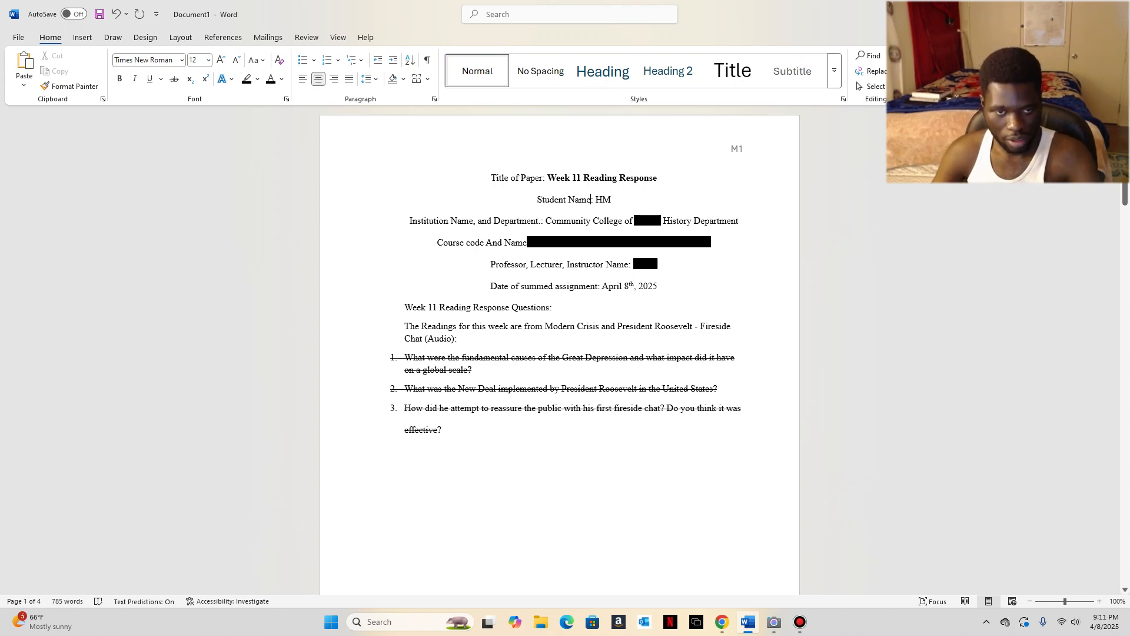
drag(410, 220, 538, 221)
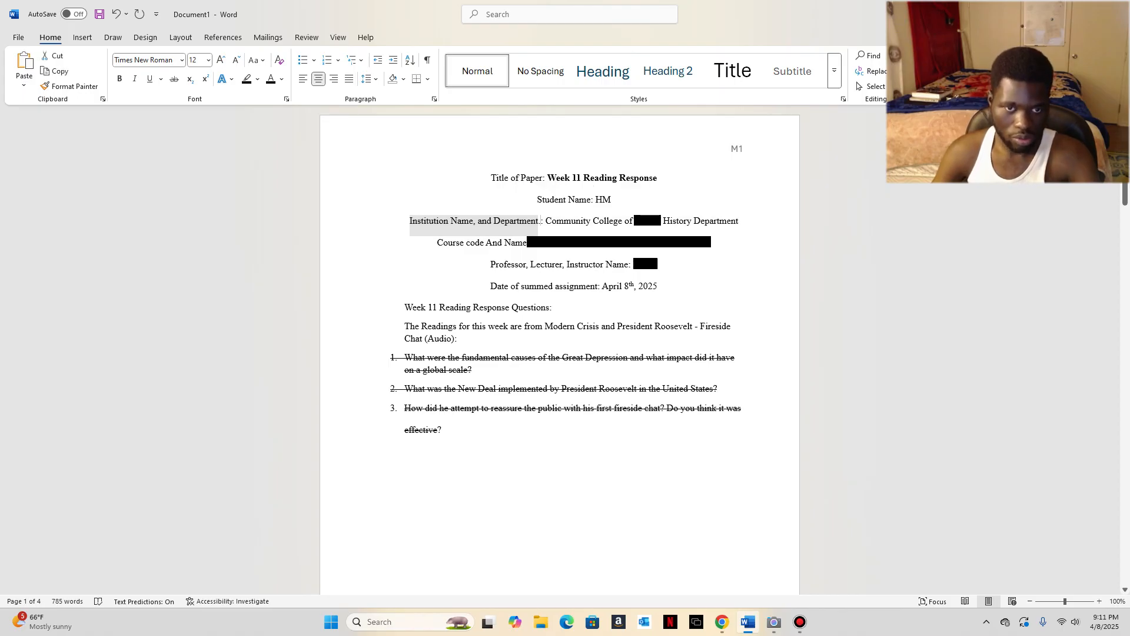
click(541, 222)
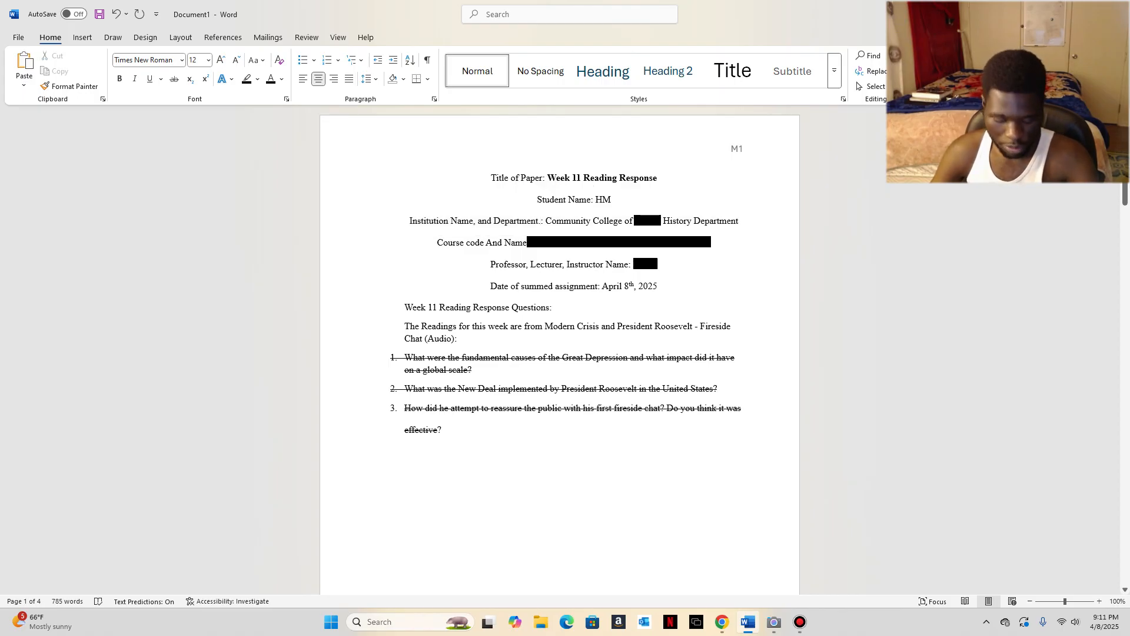
Step: Remove the stray period after "Department" in the institution line and clear the black highlight from the course code HIS1120X01
key(BackSpace)
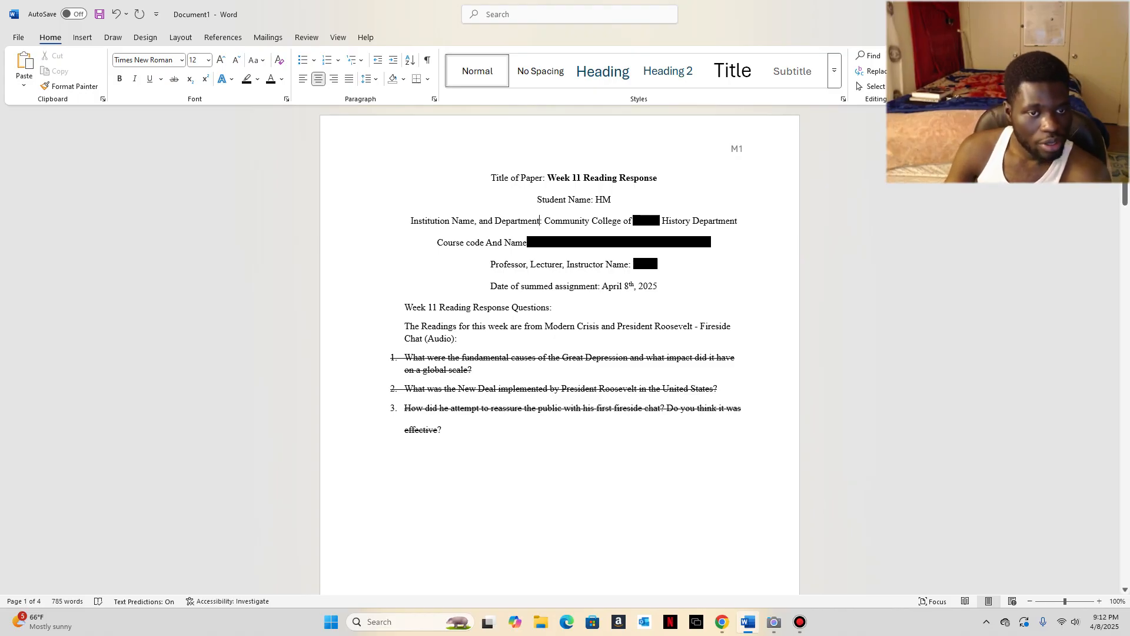
drag(436, 246, 485, 246)
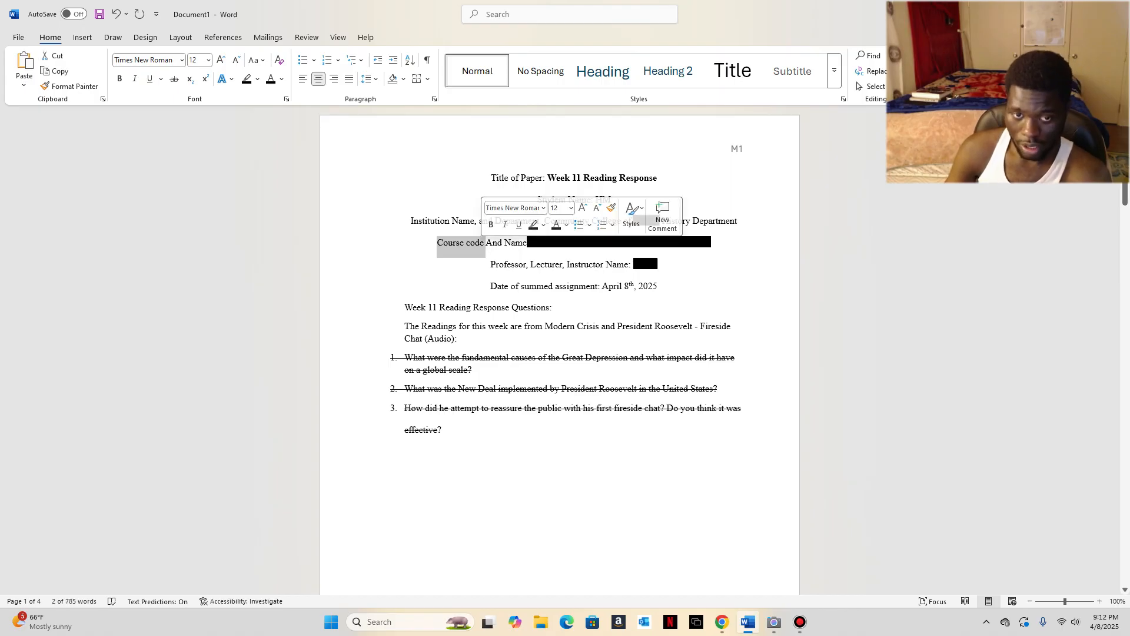
click(527, 242)
drag(527, 243, 582, 242)
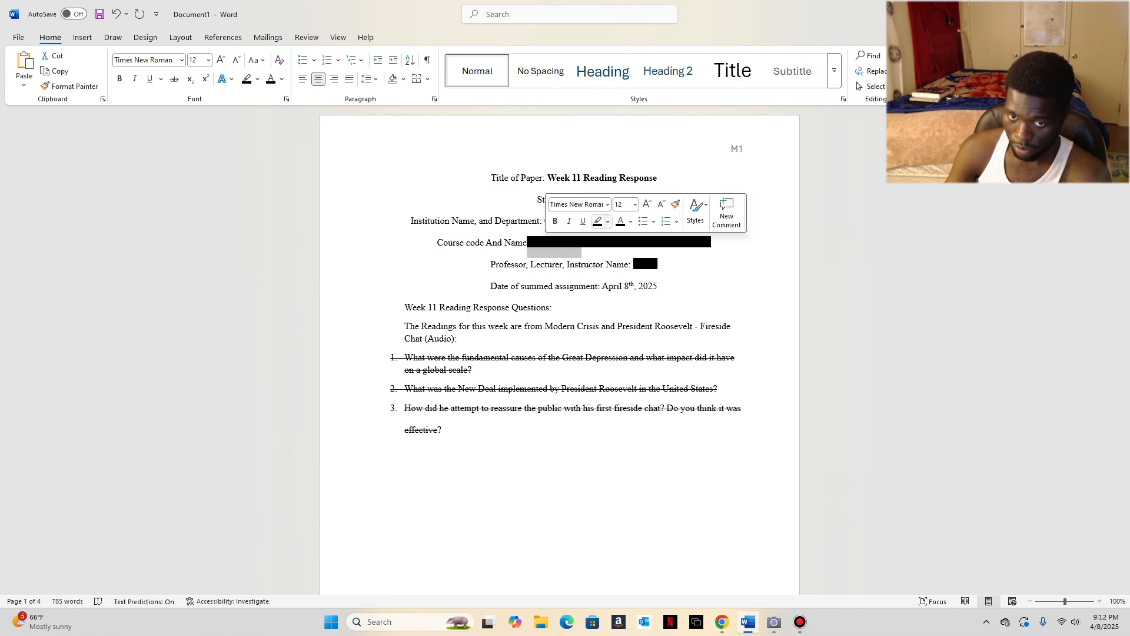
click(607, 222)
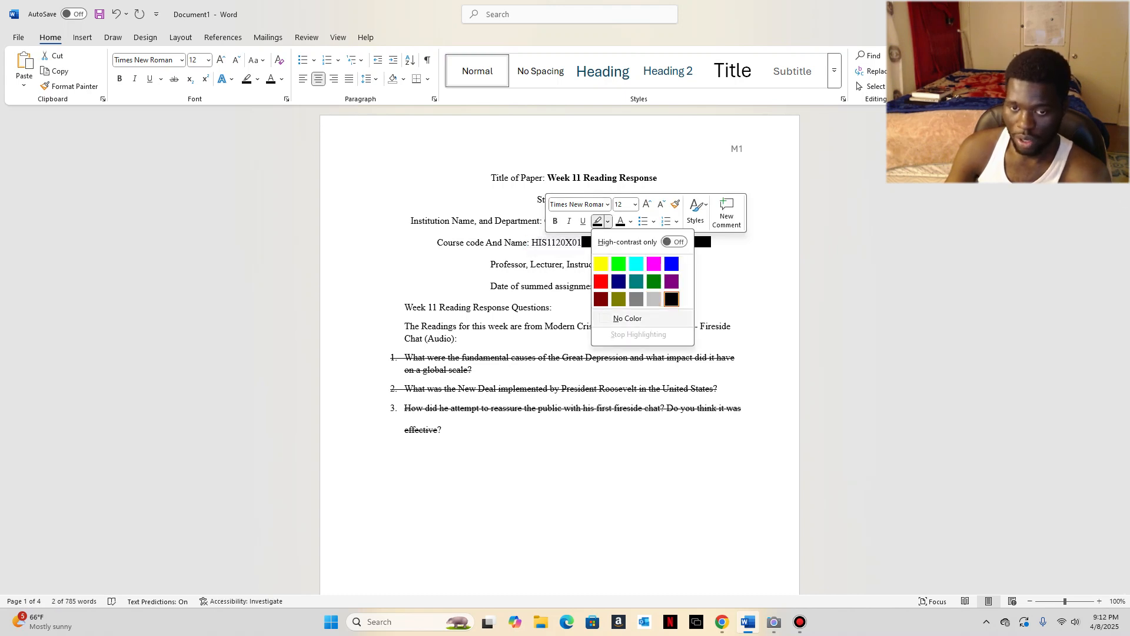
click(628, 317)
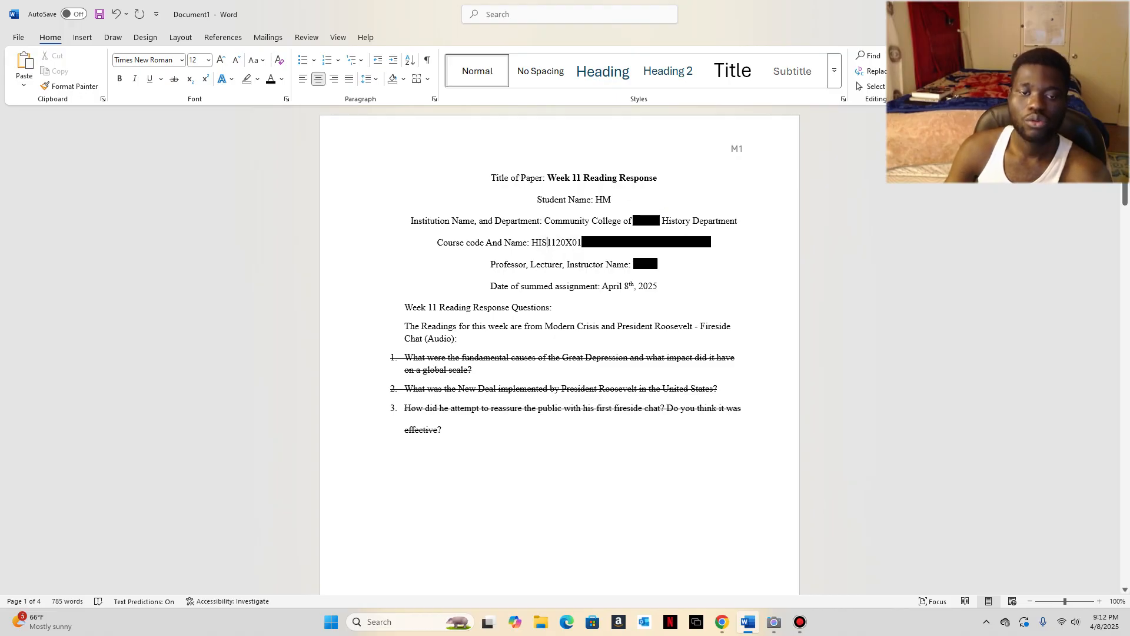
Step: Clear the black highlight from the course name "The World History 1500–Present" after the course code
drag(547, 243, 565, 242)
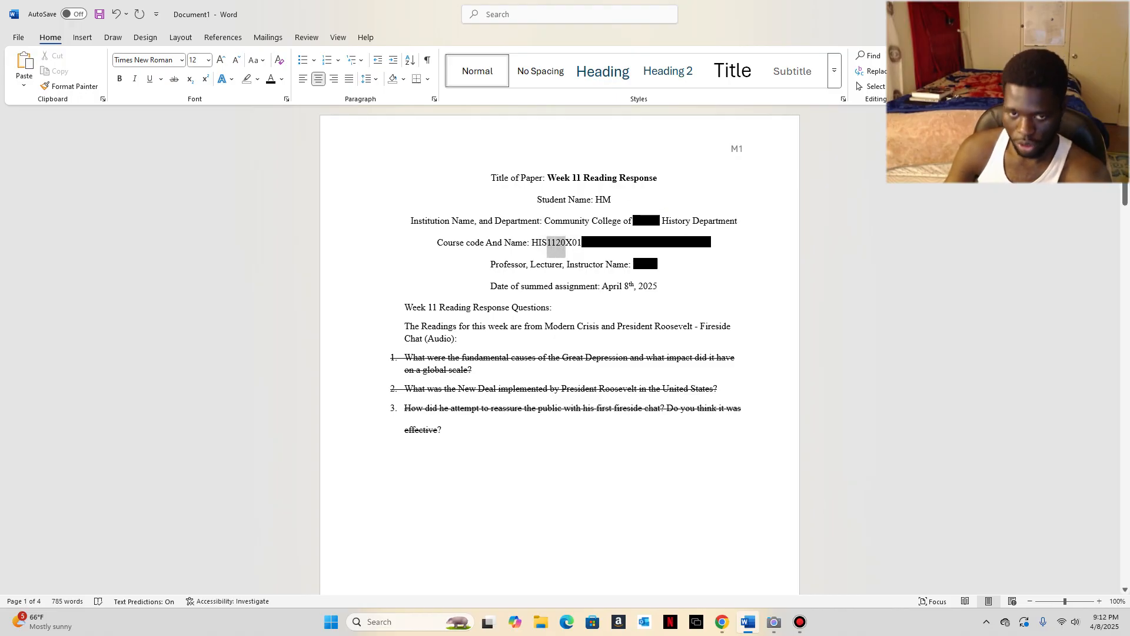
click(571, 243)
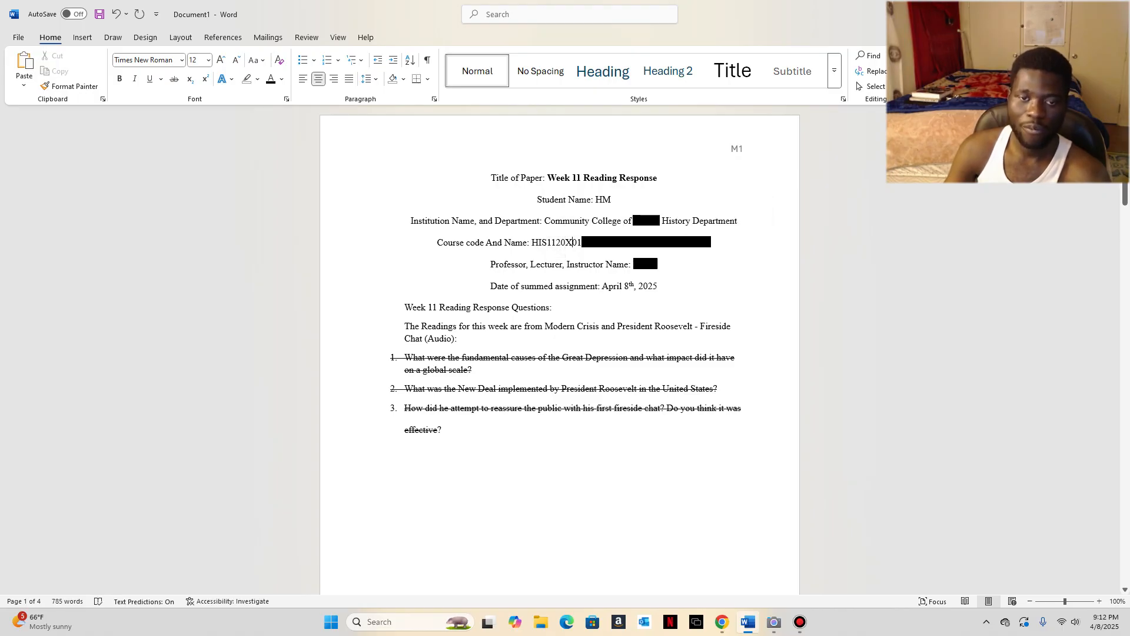
drag(574, 243, 581, 244)
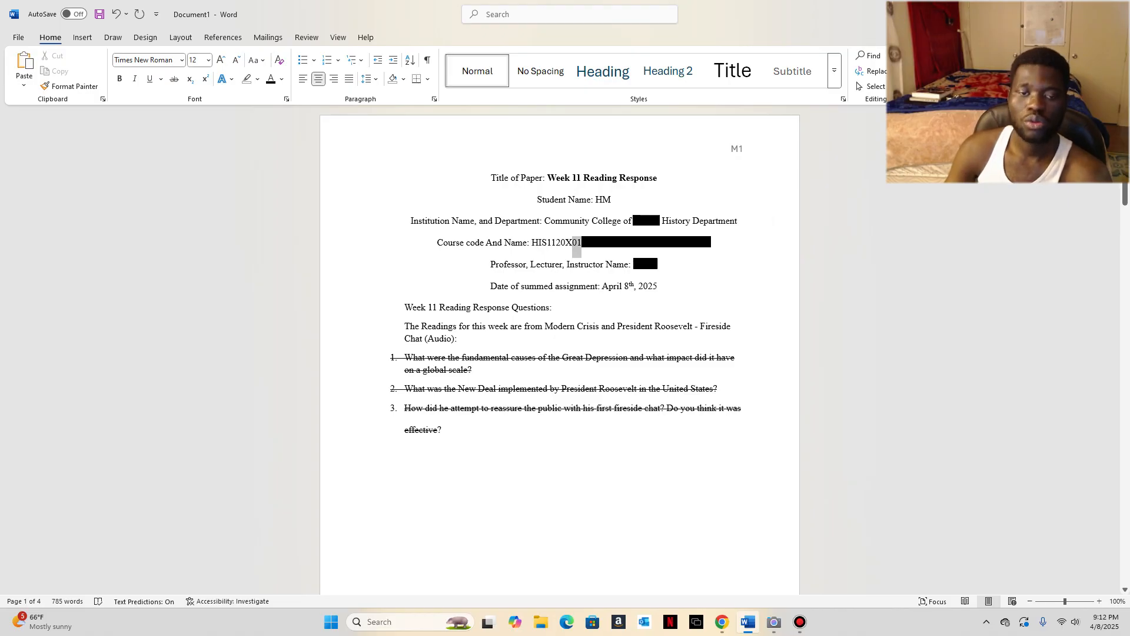
drag(582, 244, 581, 244)
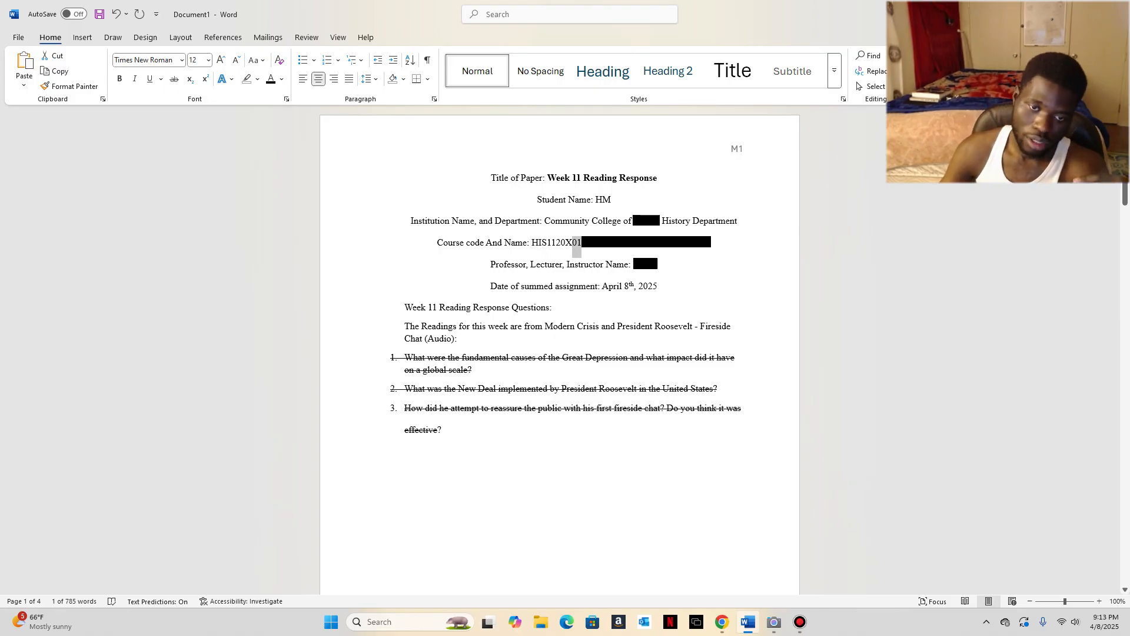
click(582, 242)
drag(582, 242, 718, 244)
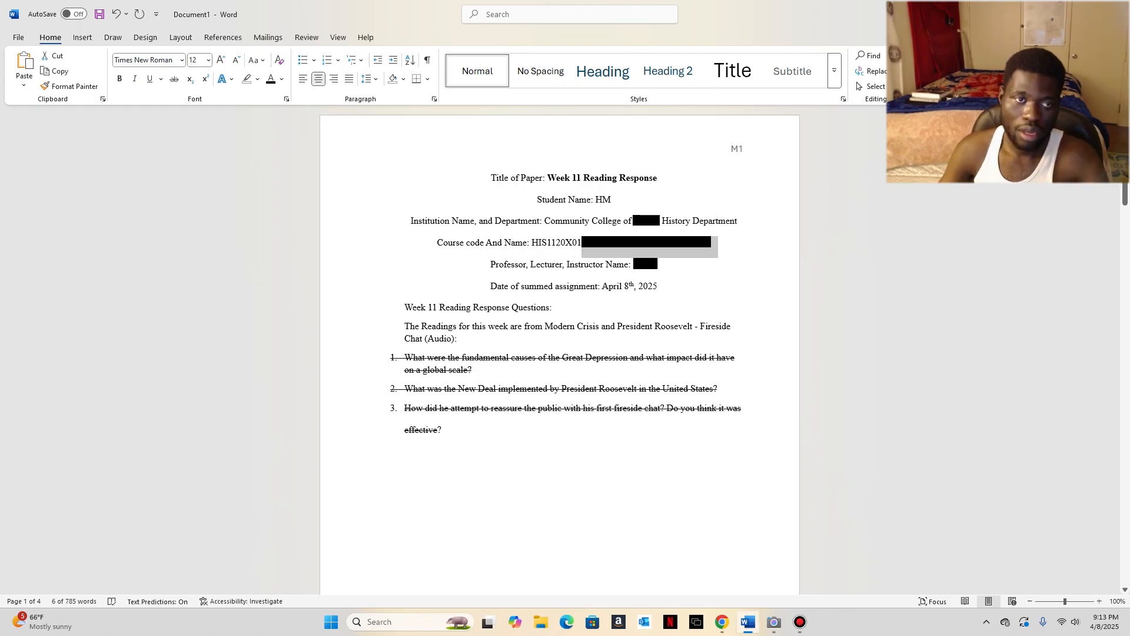
click(247, 79)
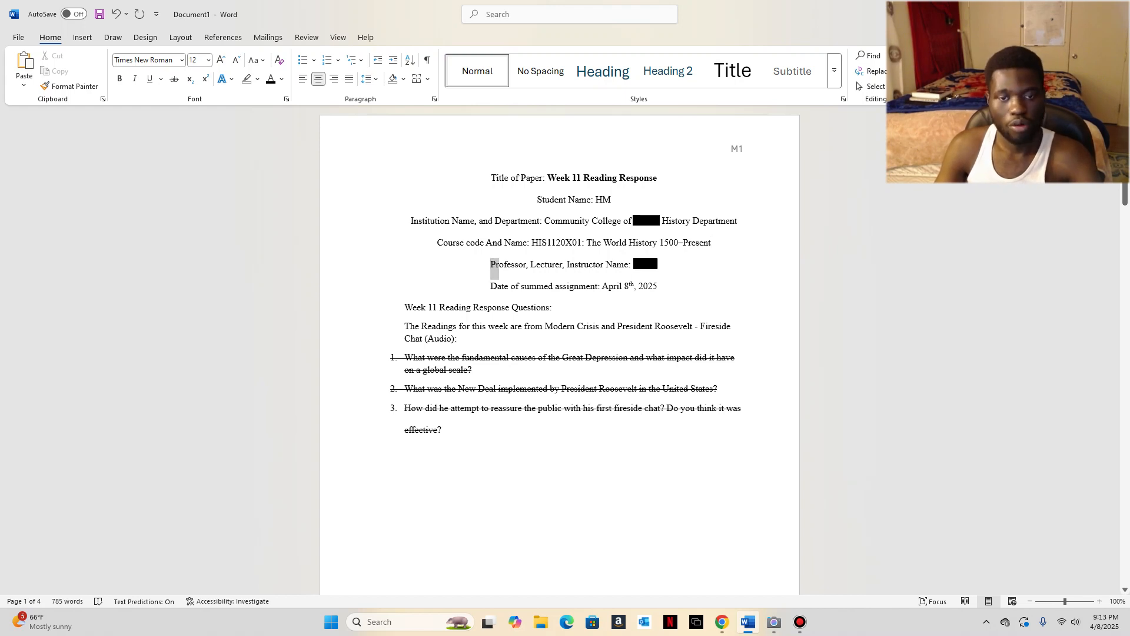
Step: Review the professor, lecturer or instructor name line and the block of Week 11 reading response questions
drag(492, 268, 629, 268)
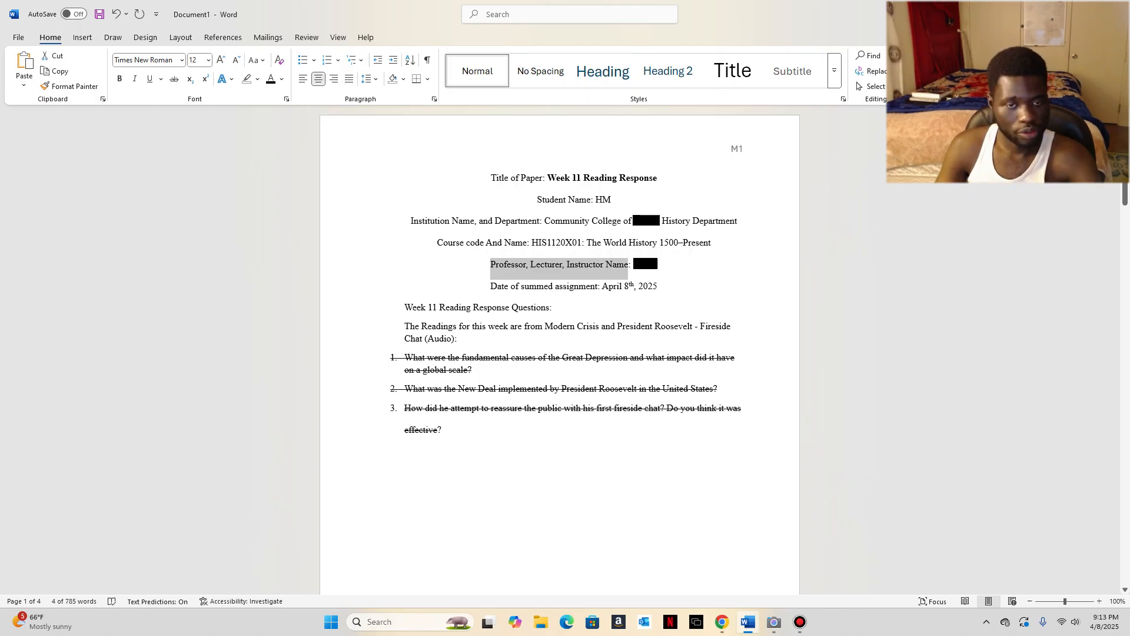
click(490, 265)
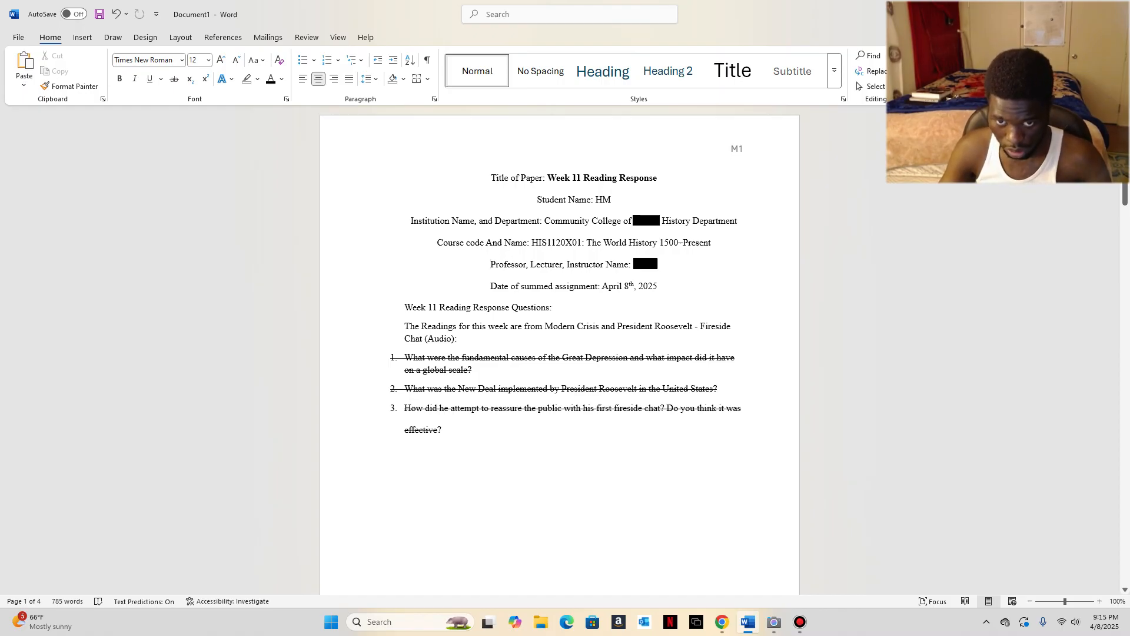
key(ctrl+shift+Left)
key(ctrl+shift+Left)
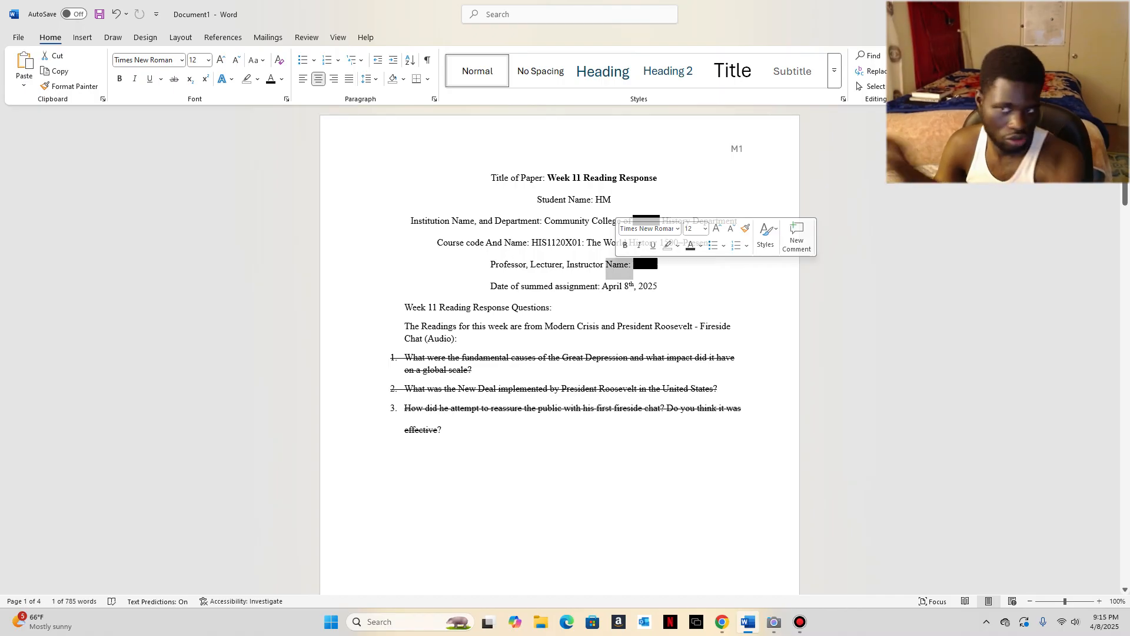
click(553, 308)
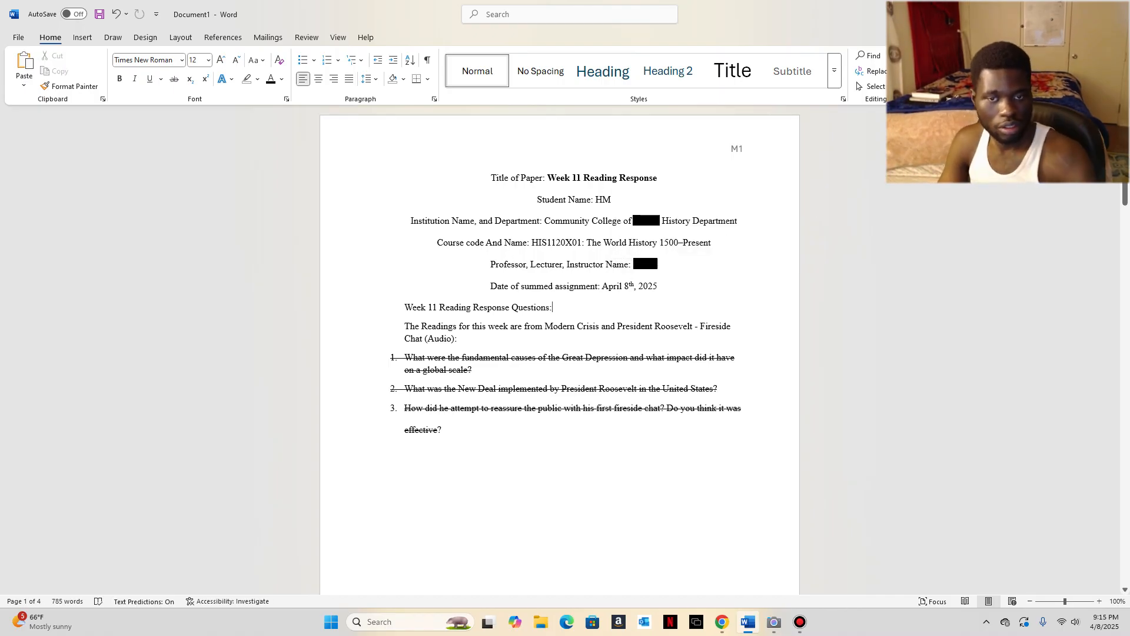
drag(405, 307, 459, 442)
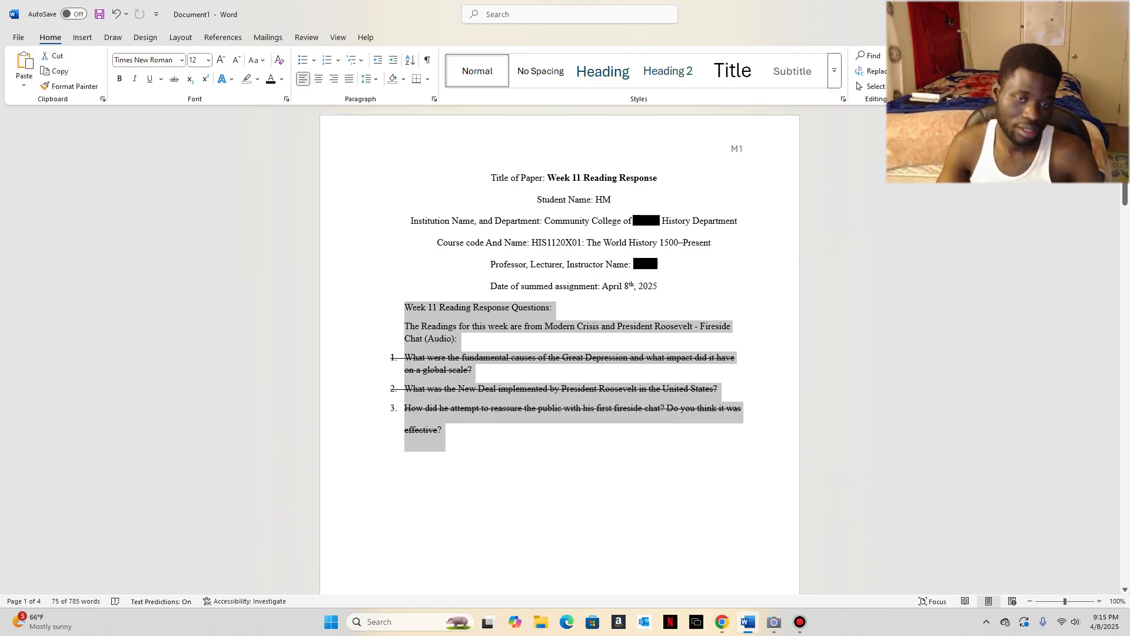
Step: Replace "summed" with "submit" in the date line's label so it reads "Date of submit assignment:"
drag(553, 287, 545, 288)
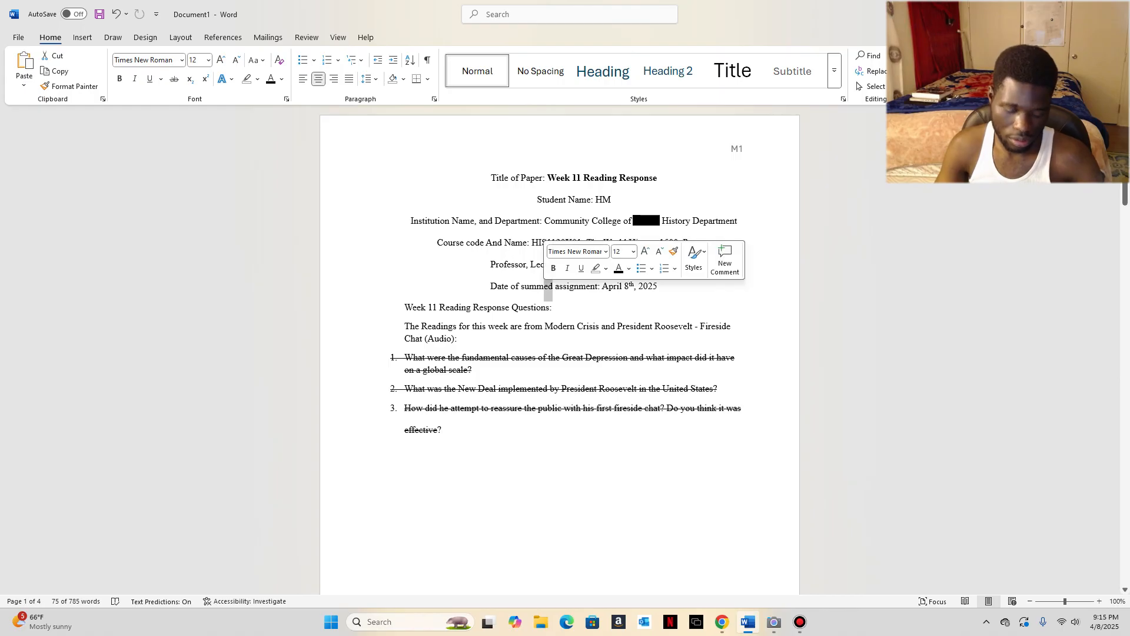
key(BackSpace)
key(BackSpace)
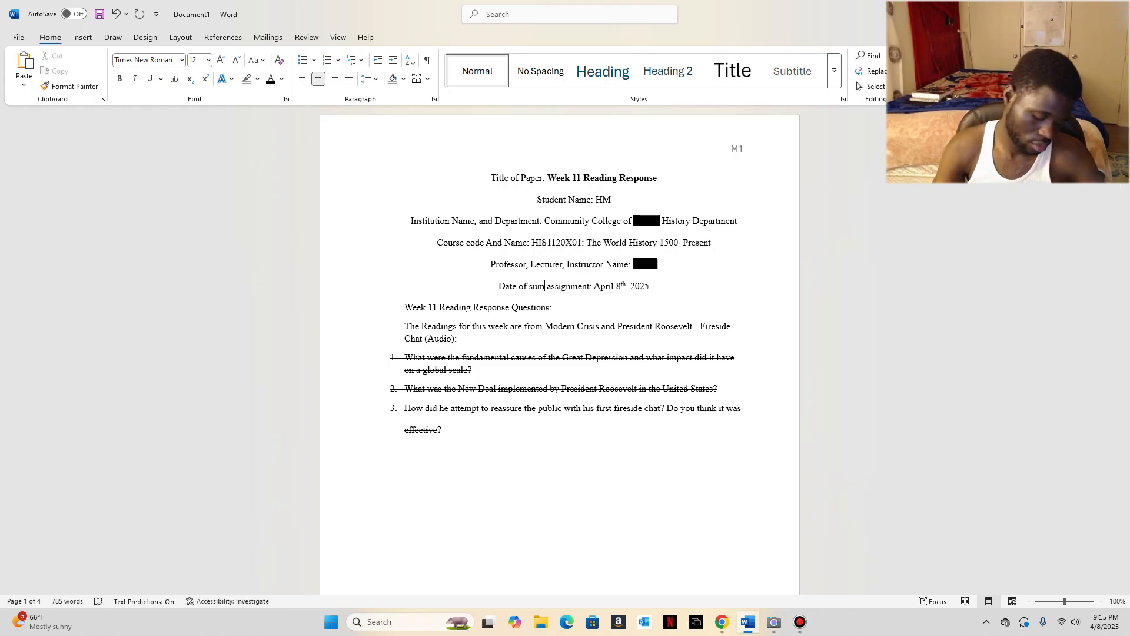
text(b)
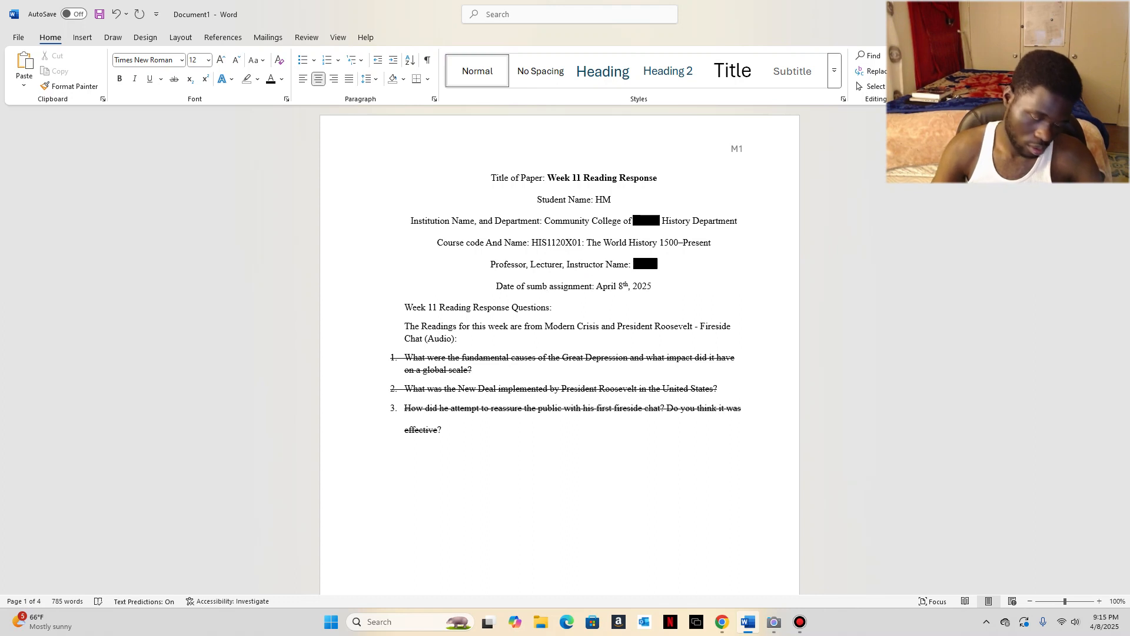
key(BackSpace)
key(BackSpace)
text(b)
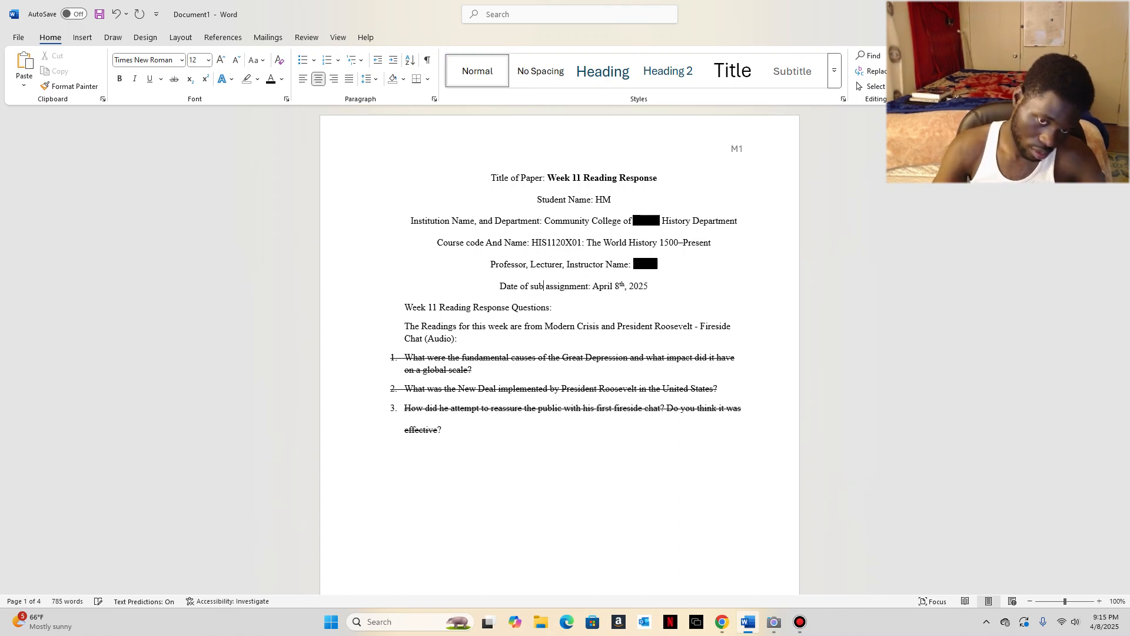
text(mit)
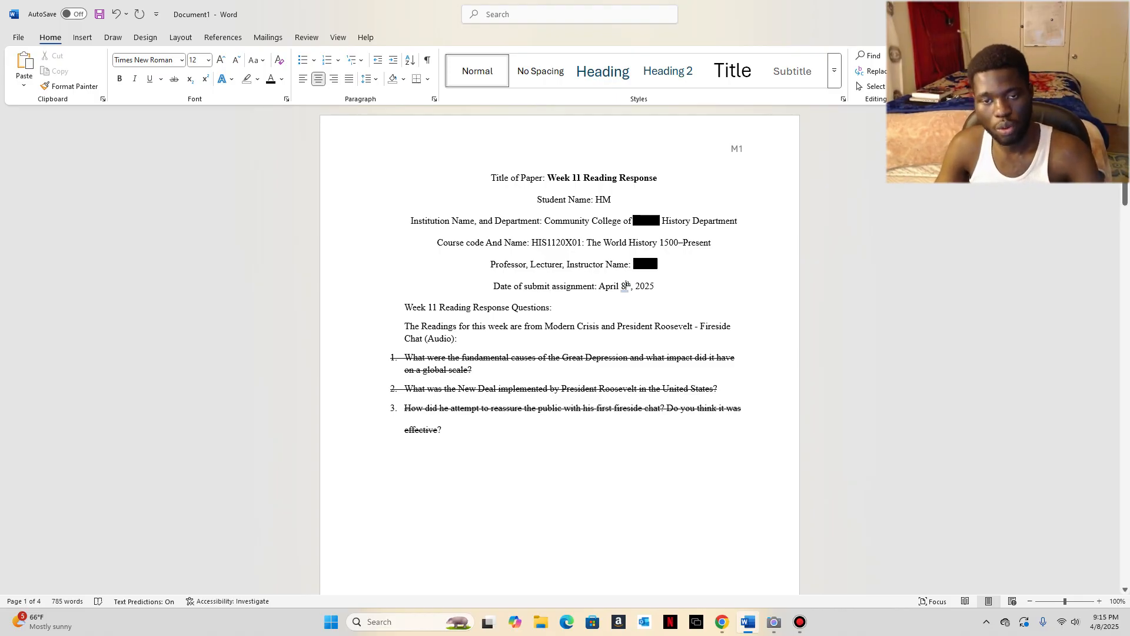
drag(598, 286, 493, 287)
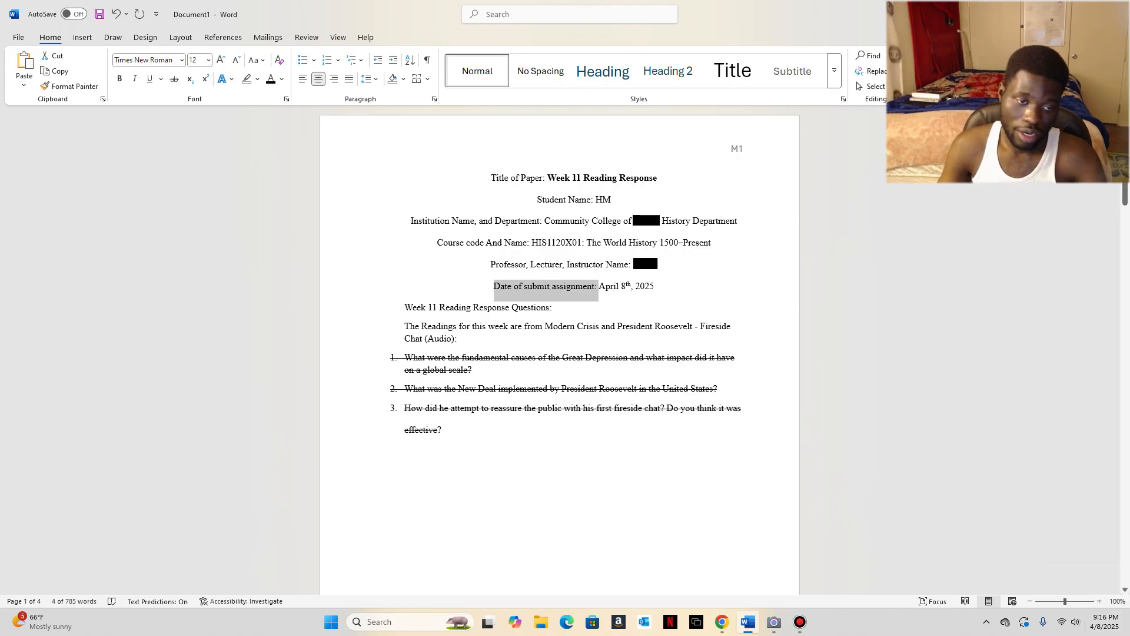
Step: Delete the whole Week 11 Reading Response Questions block, including its introduction and three numbered questions, below the date line
drag(405, 307, 445, 434)
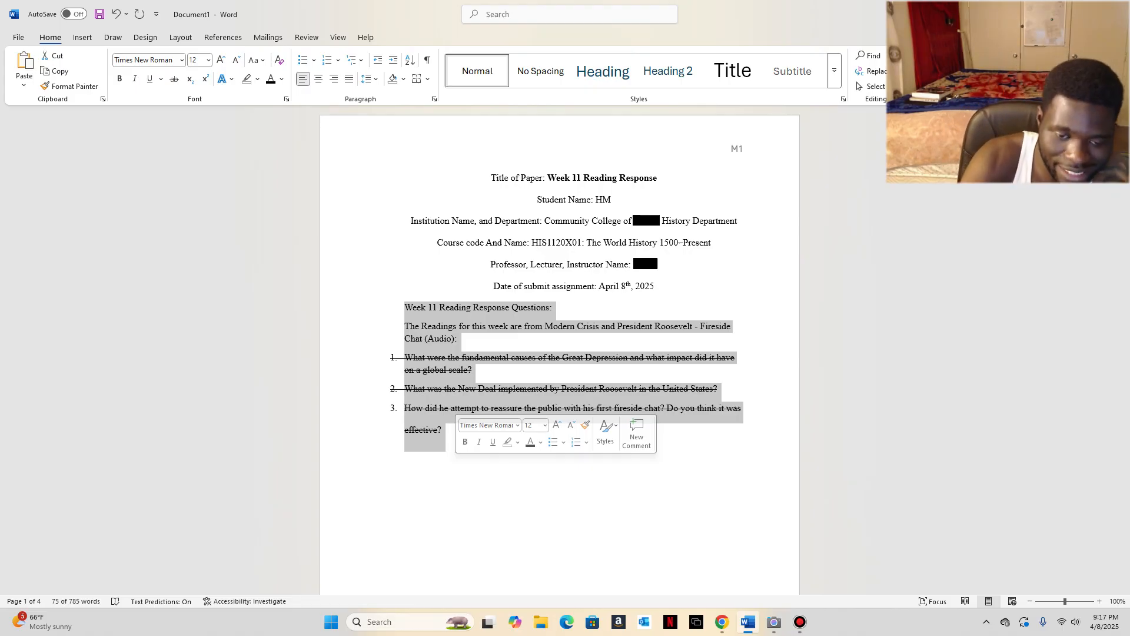
click(573, 457)
scroll(559, 353, down, 3)
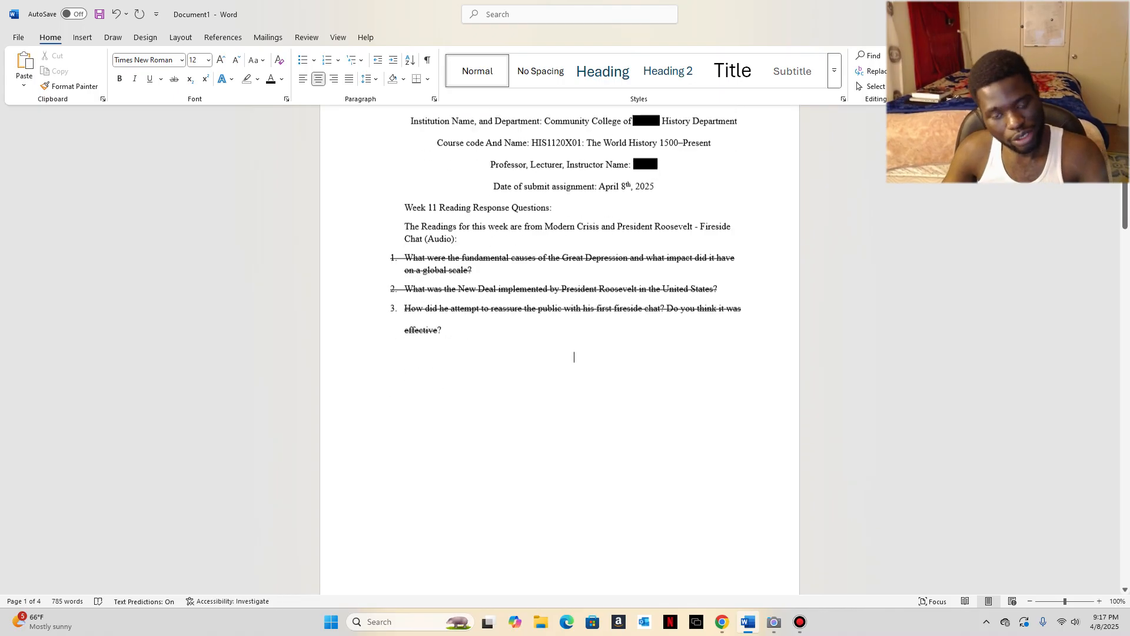
click(443, 288)
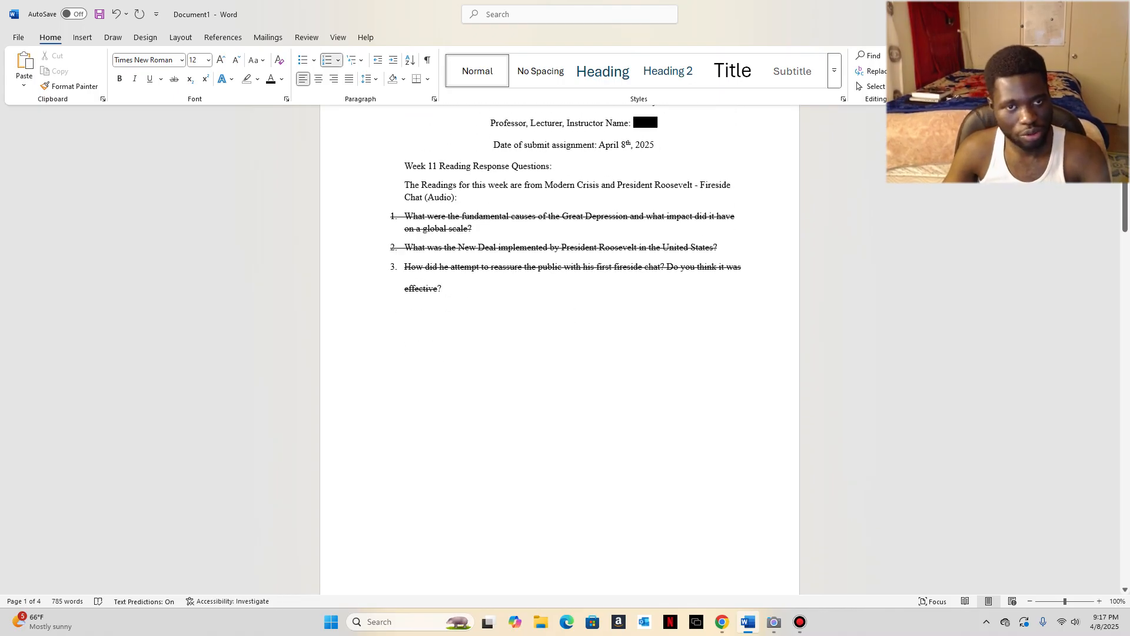
drag(404, 166, 471, 307)
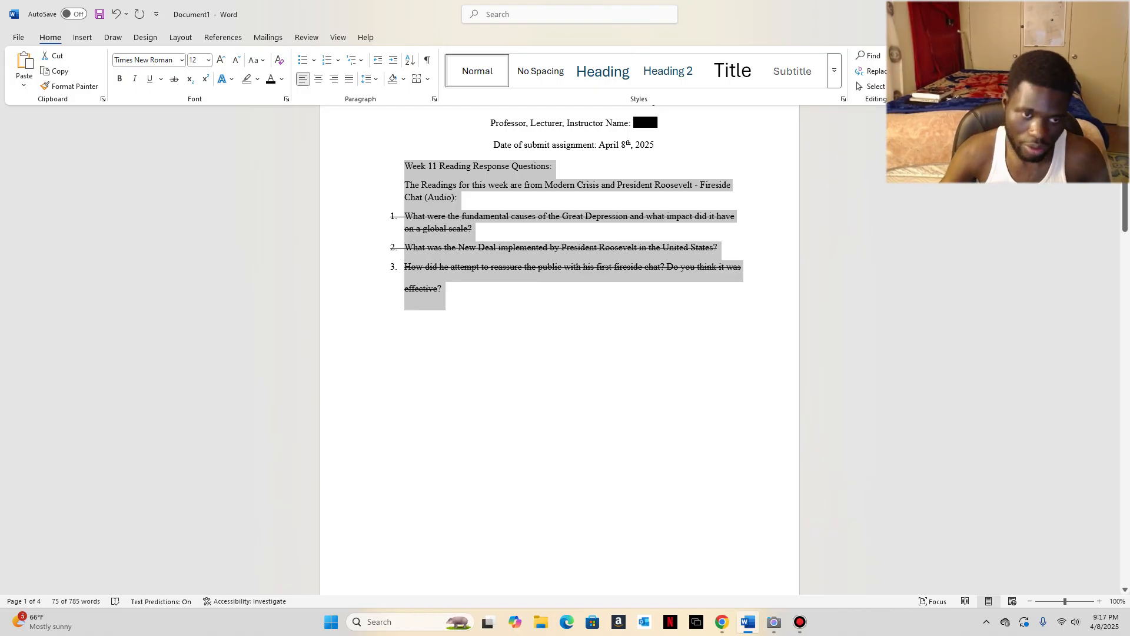
key(BackSpace)
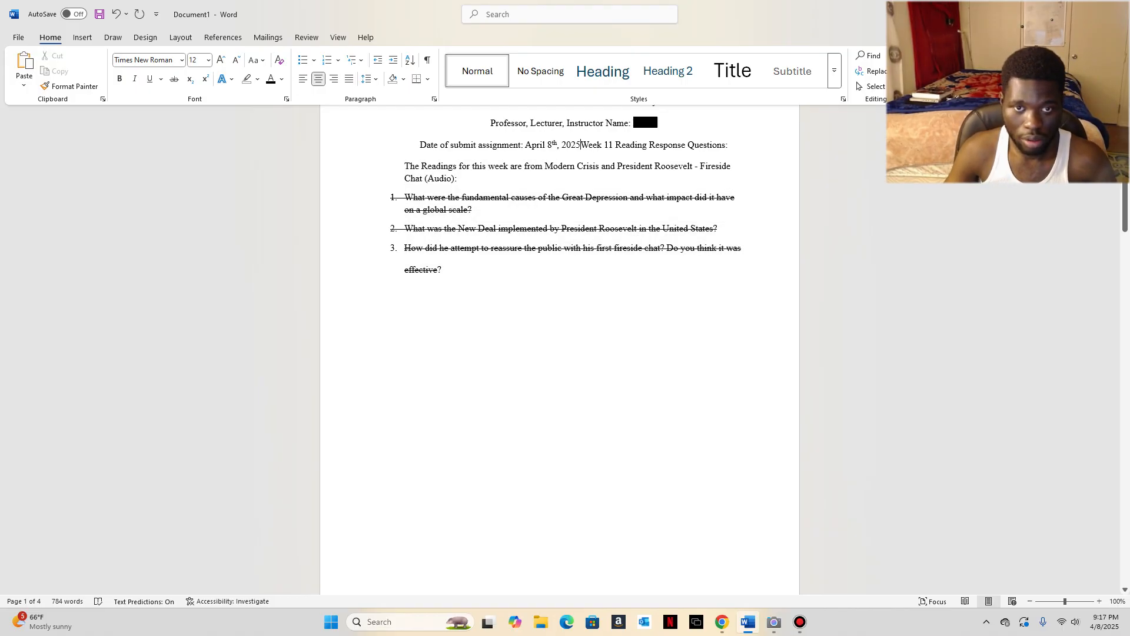
key(ctrl+z)
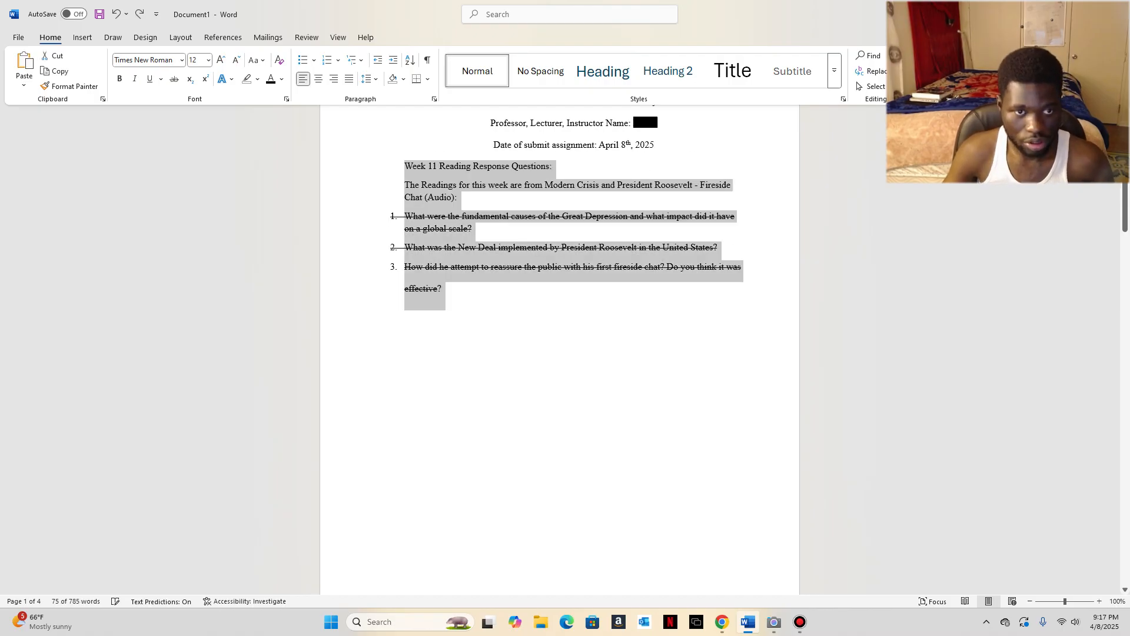
scroll(565, 294, up, 2)
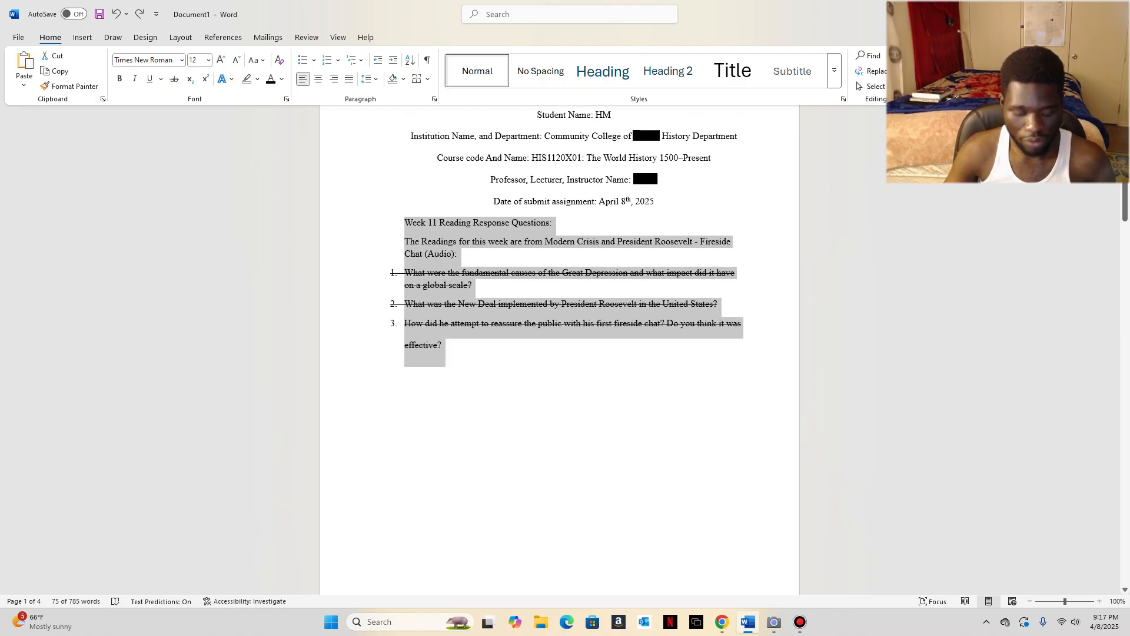
key(BackSpace)
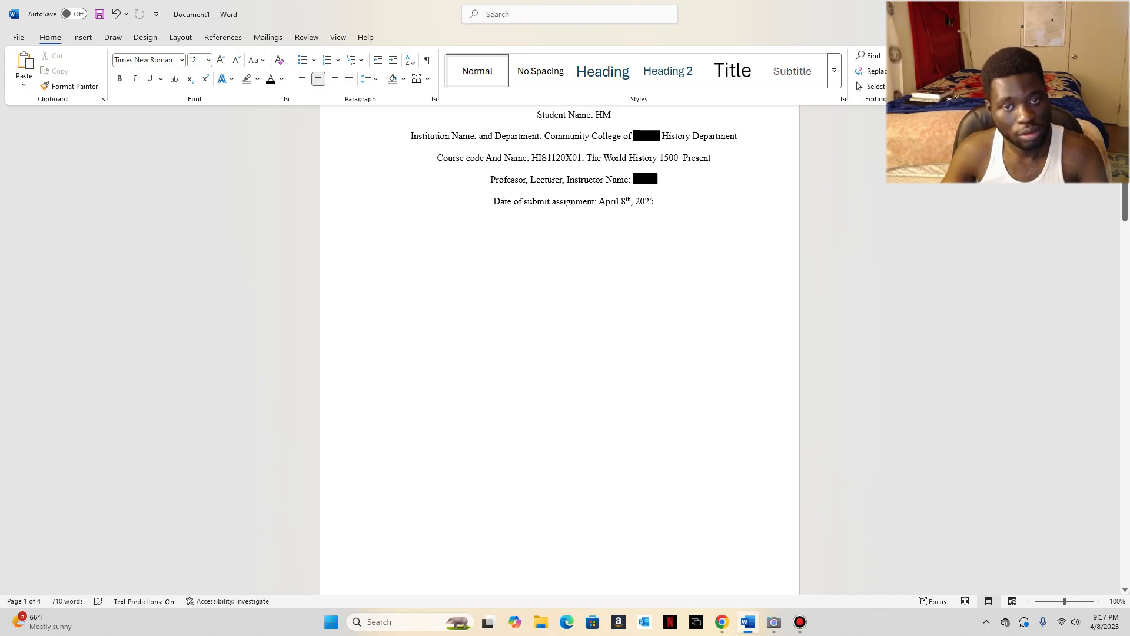
Step: Insert a page break at the end of the assignment date line to end the cover page there
scroll(565, 294, down, 1)
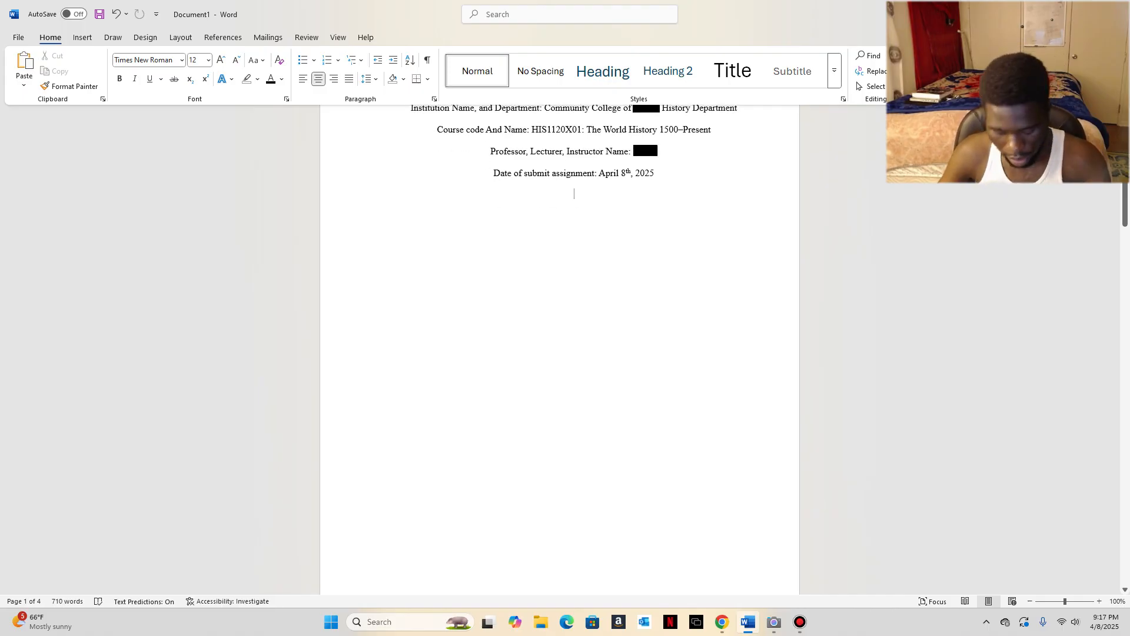
key(ctrl+j)
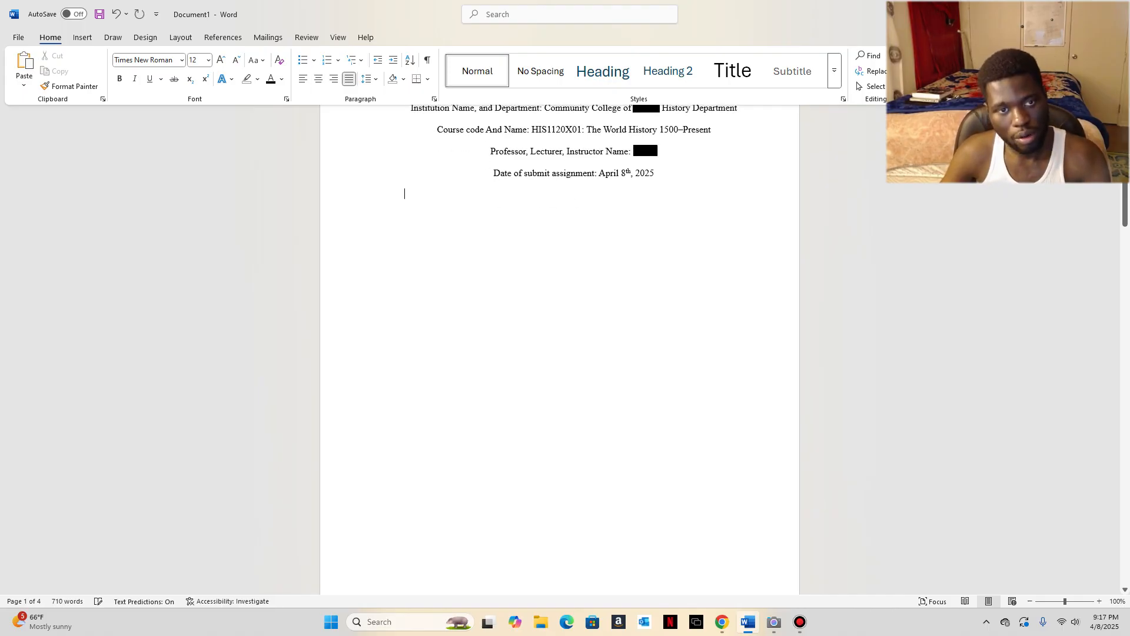
key(ctrl+e)
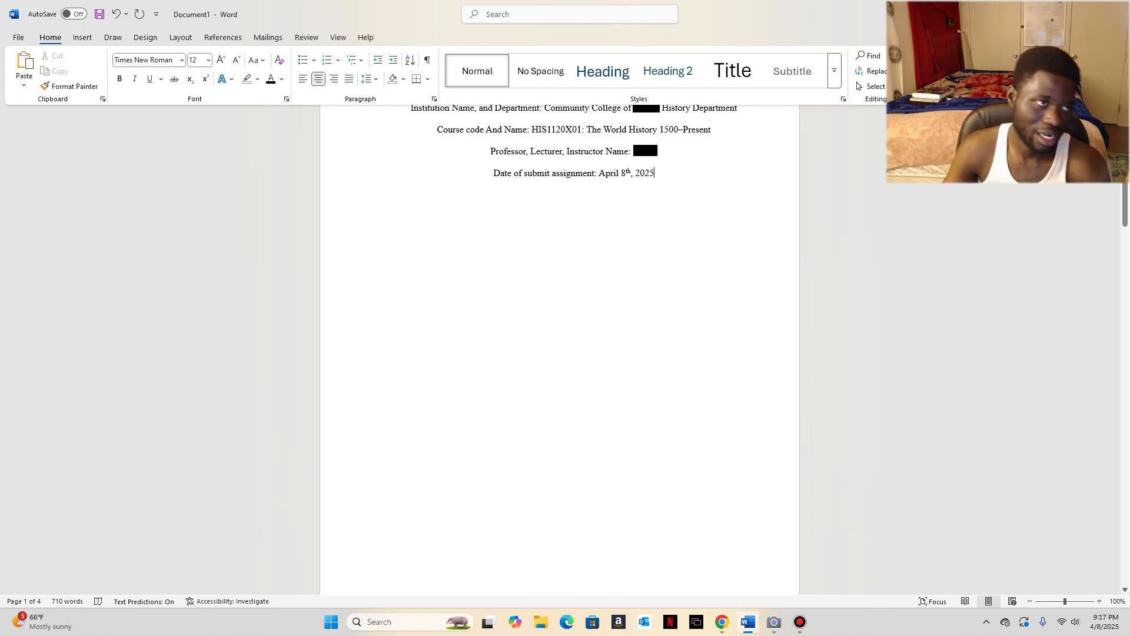
click(82, 38)
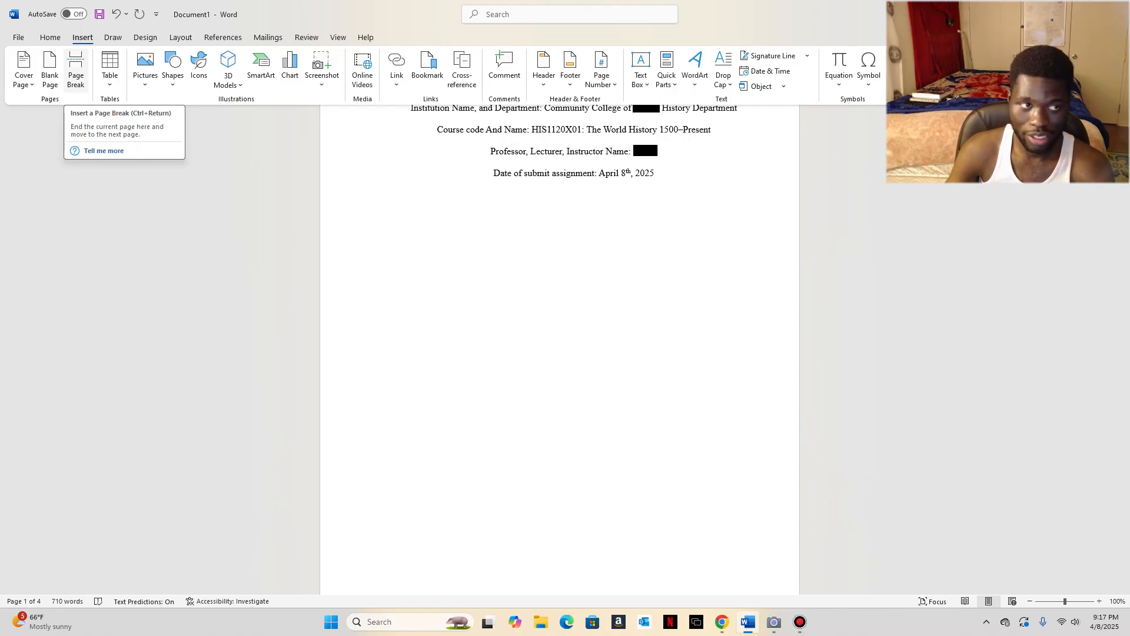
click(76, 71)
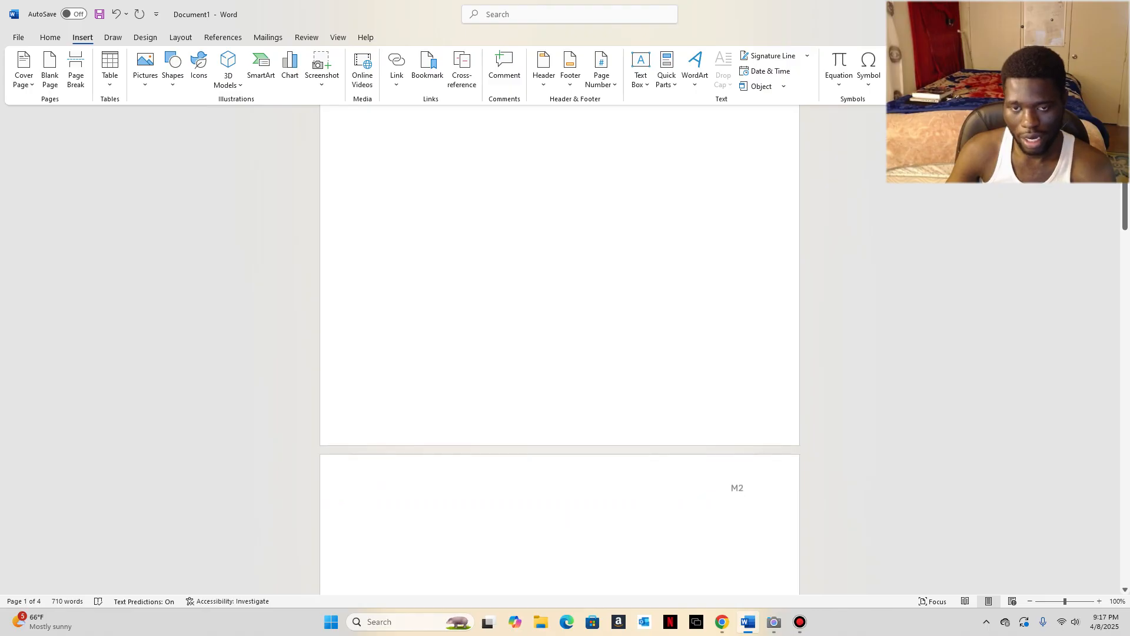
Step: Try to push the body text down by adding a long run of blank lines on the page after the cover page
scroll(559, 350, down, 10)
scroll(560, 349, up, 2)
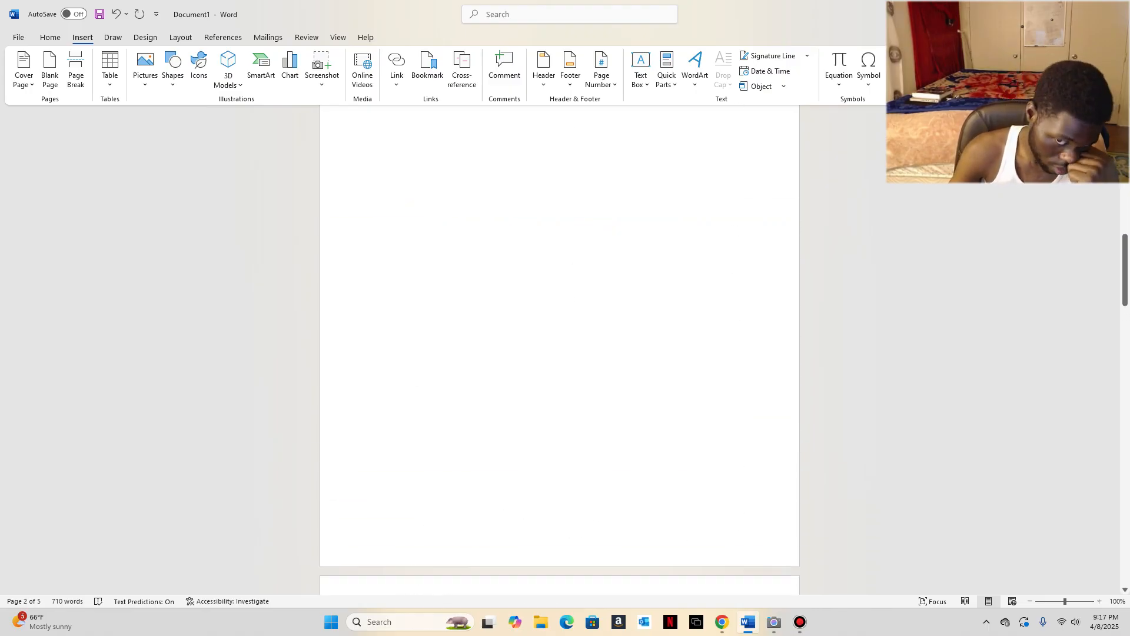
scroll(560, 349, up, 5)
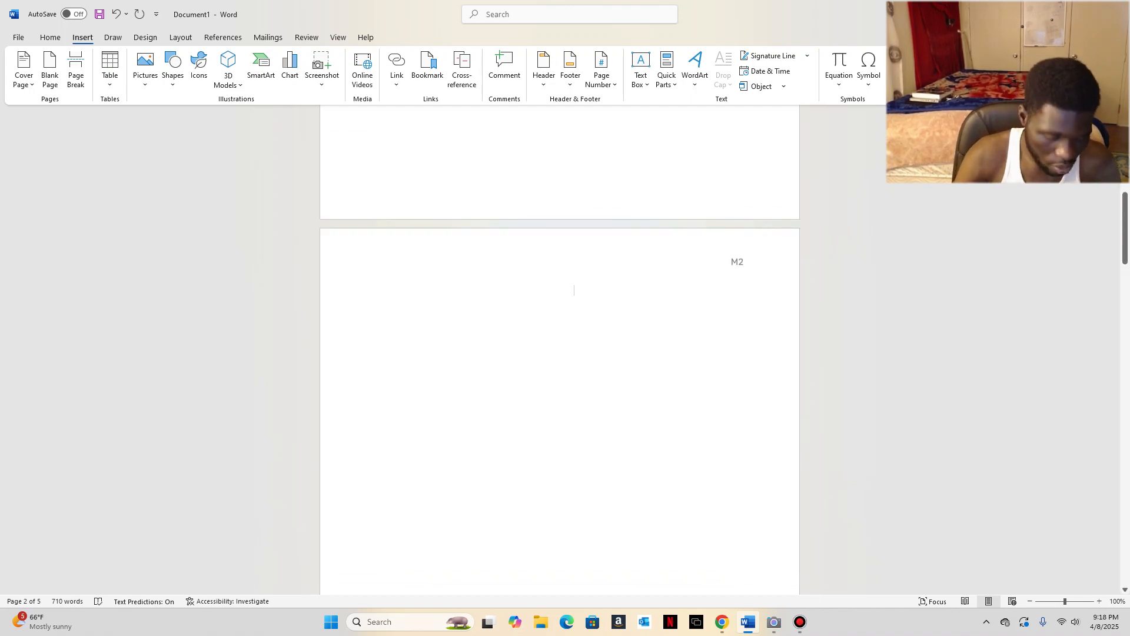
key(Return)
key(Return)
key(Return)
key(Return)
key(Return)
key(Return)
key(Return)
key(Return)
key(Return)
key(Return)
key(Return)
key(Return)
key(Return)
key(Return)
key(Return)
key(Return)
key(Return)
key(Return)
key(Return)
key(Return)
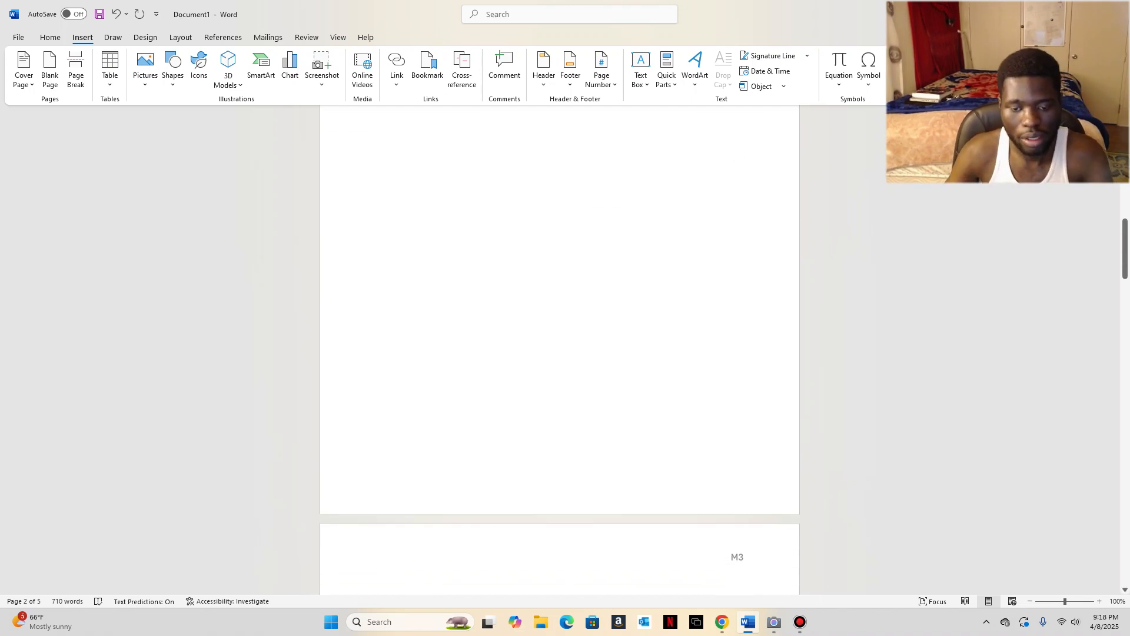
key(Return)
key(Return)
key(Return)
key(Return)
key(Return)
key(Return)
key(Return)
key(Return)
key(Return)
key(Return)
key(Return)
key(Return)
key(Return)
key(Return)
key(Return)
key(Return)
key(Return)
key(Return)
key(Return)
key(Return)
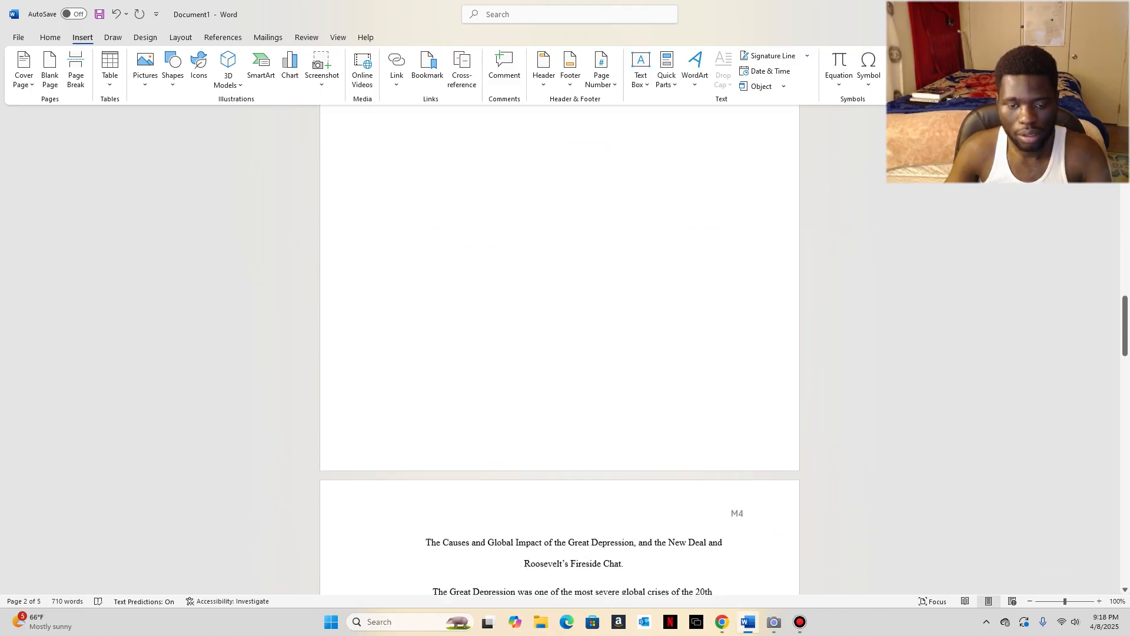
key(Return)
key(Return)
key(Return)
key(Return)
key(Return)
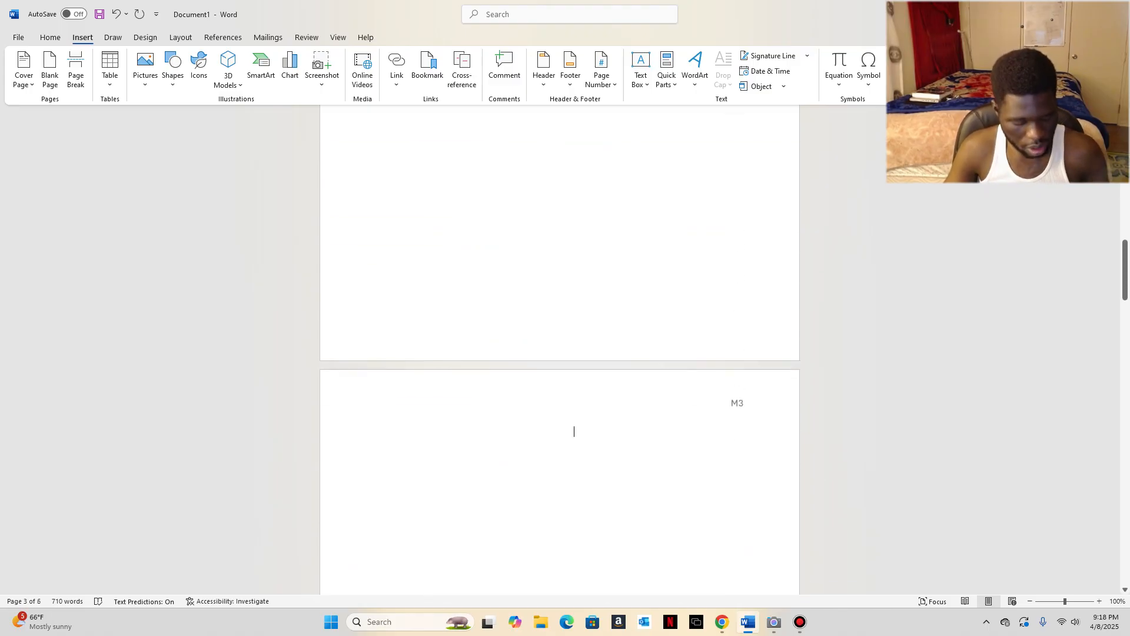
Step: Undo the added blank lines and the page break after the assignment date line
key(ctrl+z)
key(ctrl+z)
key(ctrl+z)
key(ctrl+z)
key(ctrl+z)
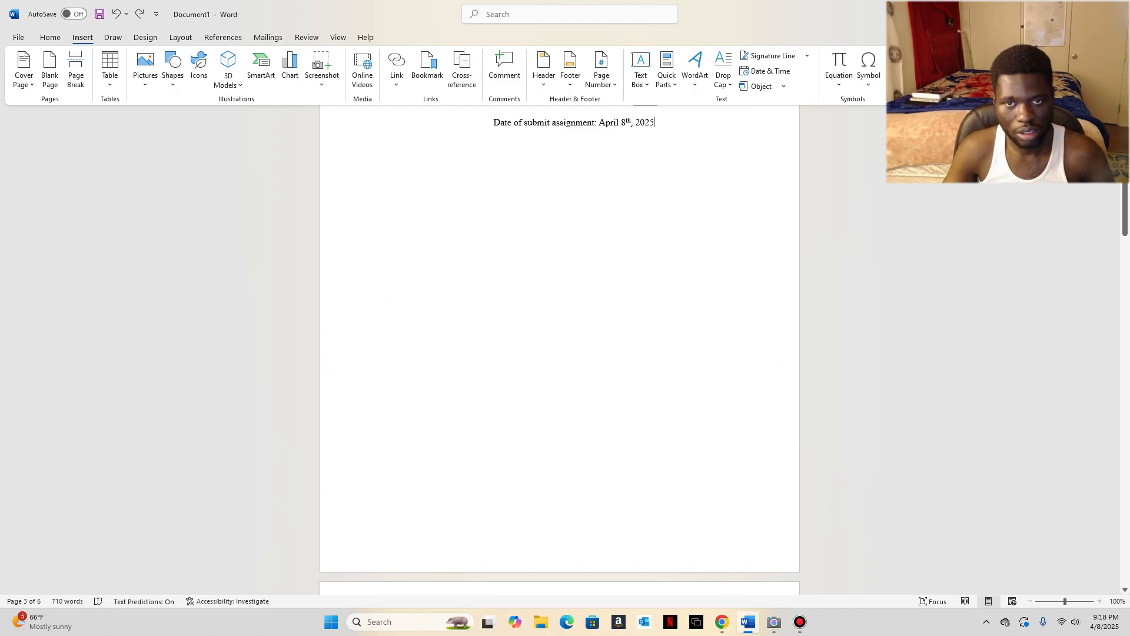
Step: Undo the deletion of the Week 11 Reading Response Questions block below the date line
click(376, 142)
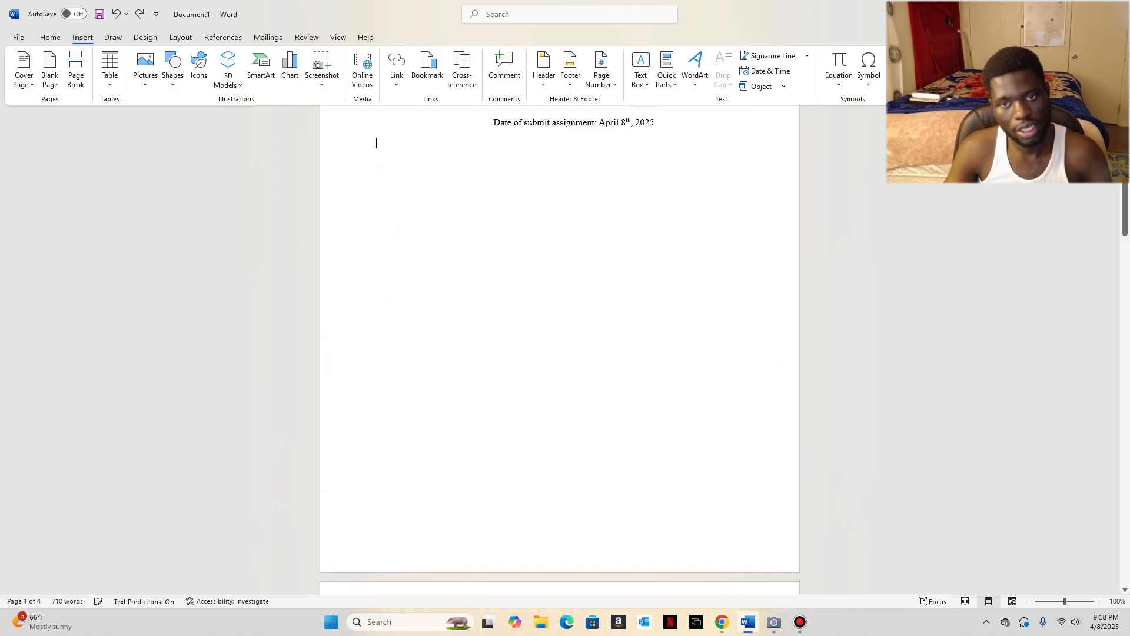
key(Tab)
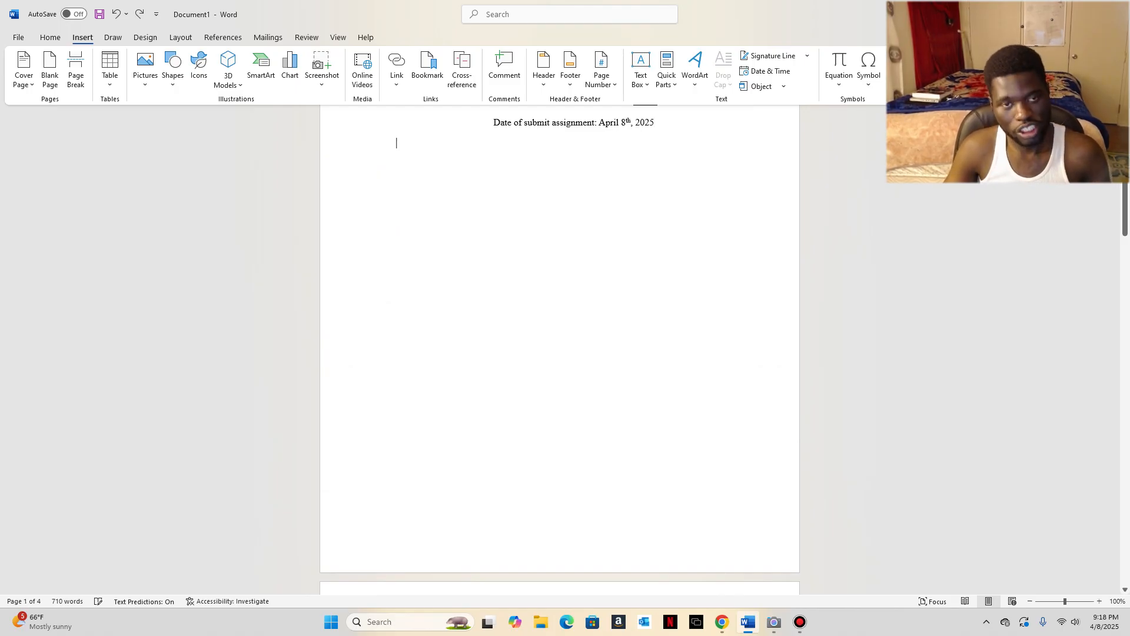
key(ctrl+z)
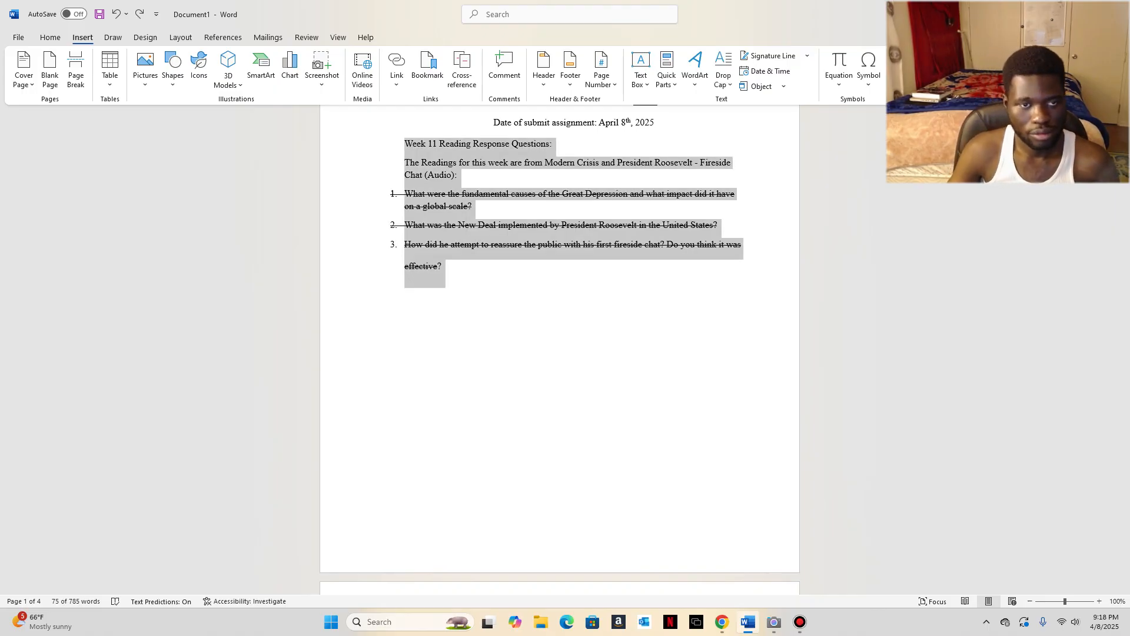
Step: Insert a blank line between the date line and the "Week 11 Reading Response Questions:" heading
scroll(559, 353, up, 4)
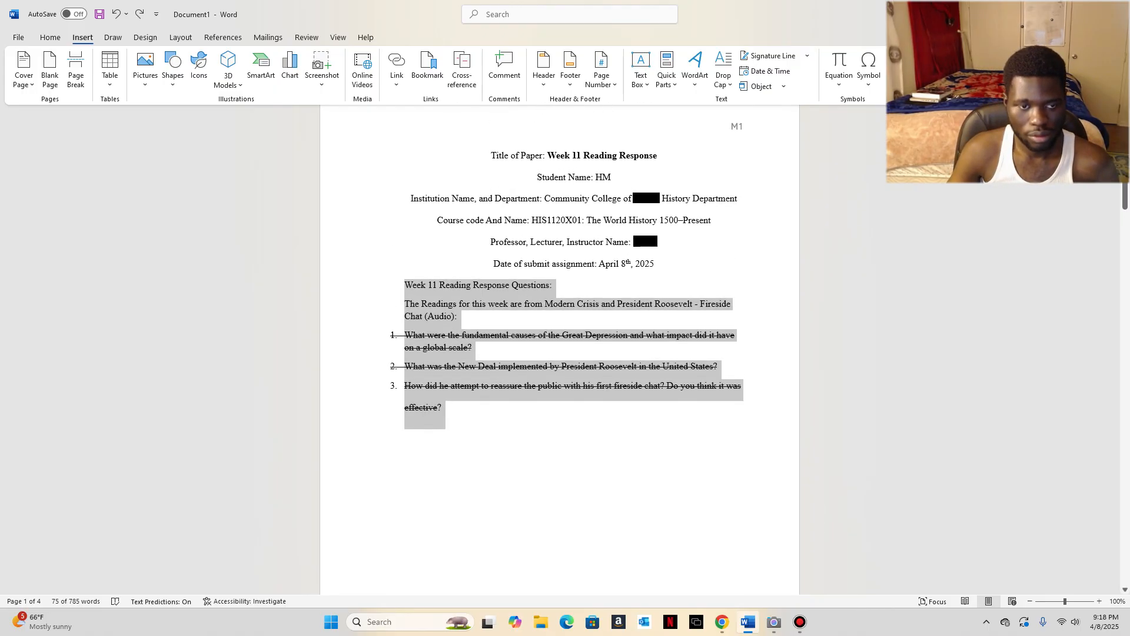
click(405, 304)
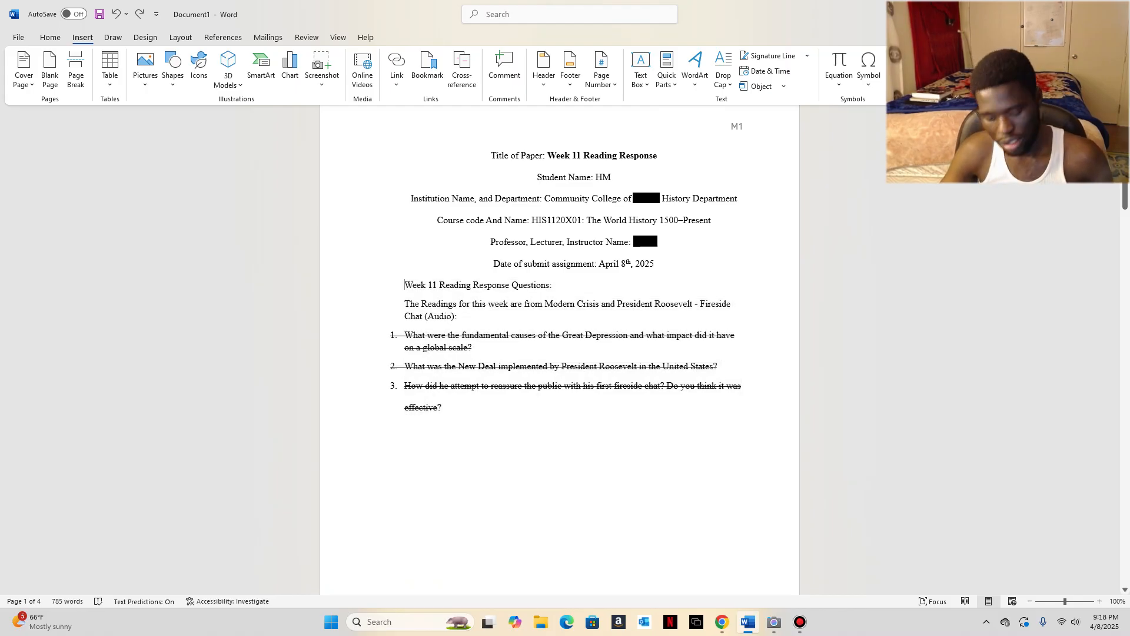
key(Return)
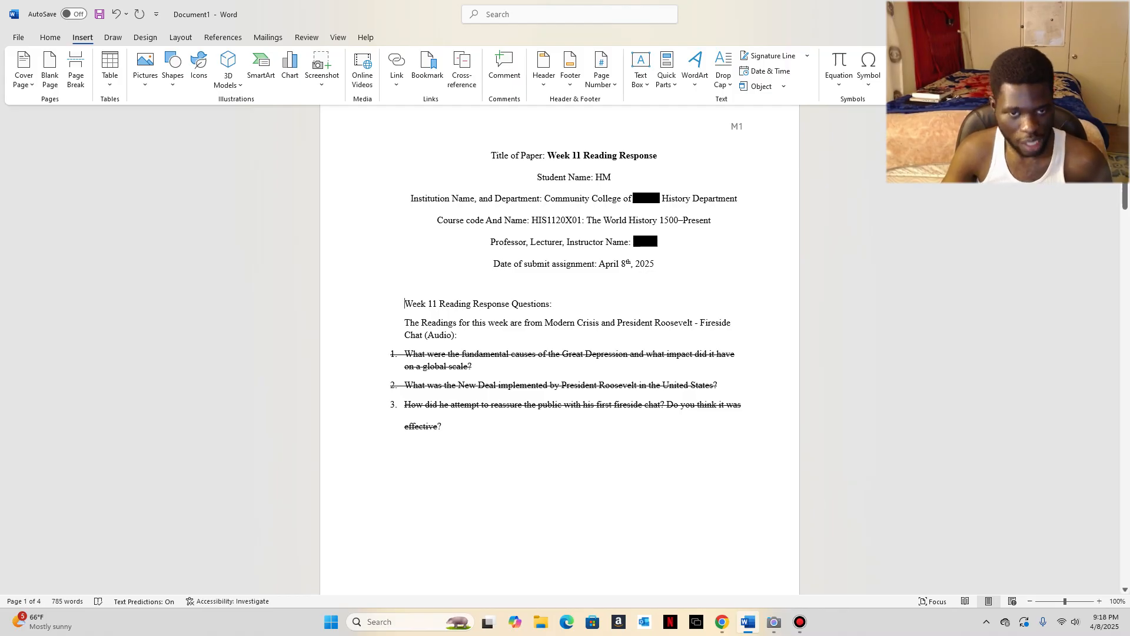
drag(406, 285, 442, 441)
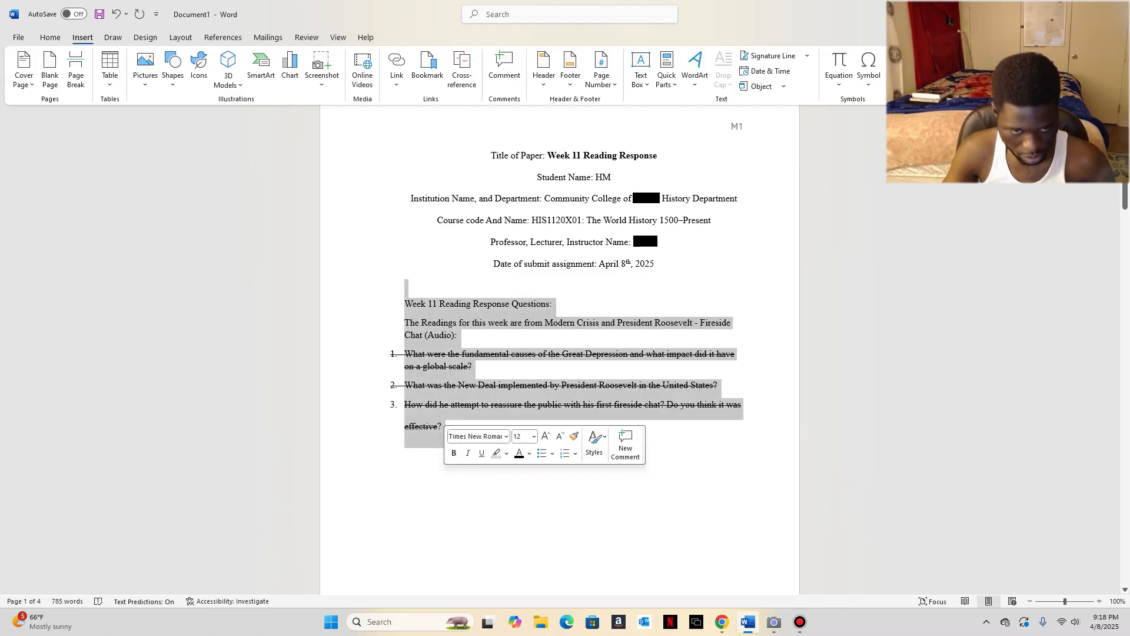
click(573, 453)
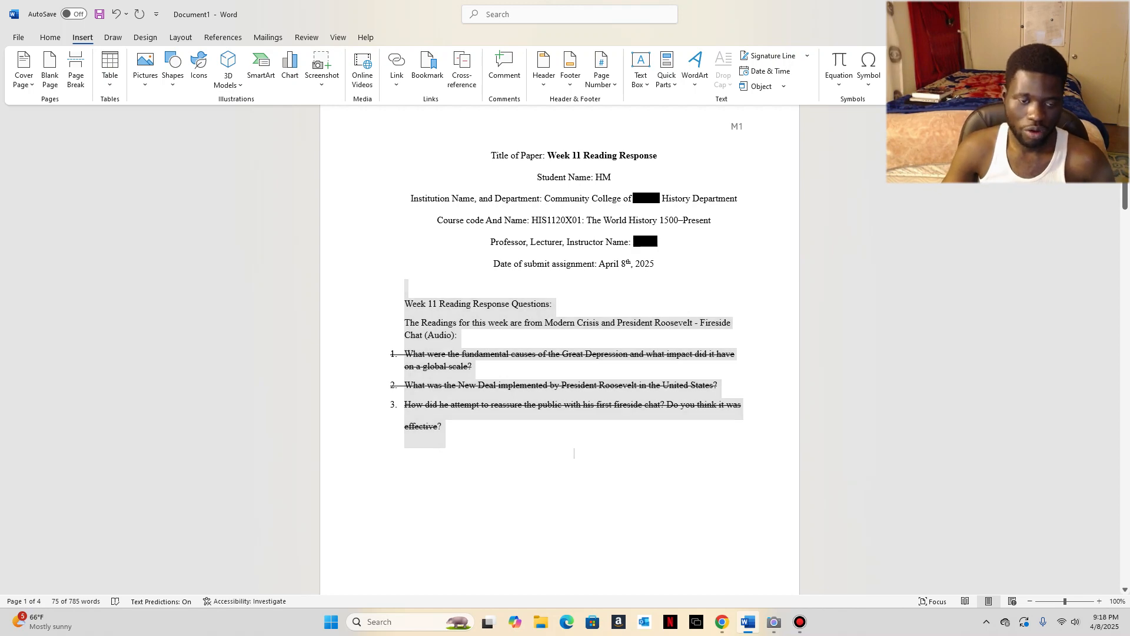
Step: Replace the centered essay title on the second page with the heading "Introduction" on its own line
scroll(573, 454, down, 2)
scroll(559, 350, down, 5)
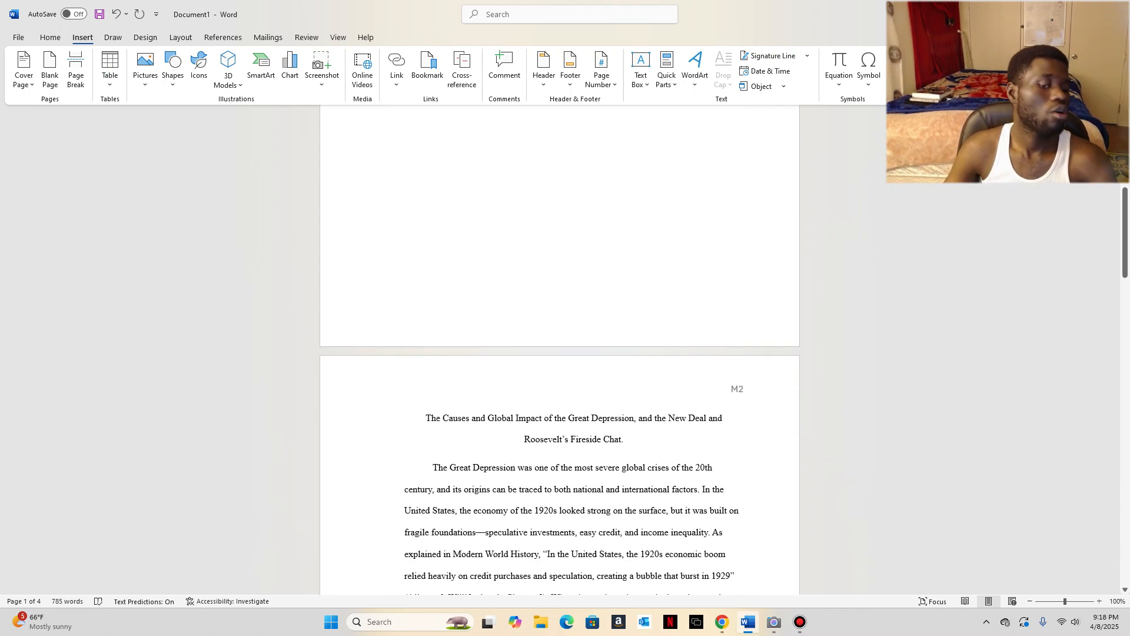
drag(426, 418, 627, 447)
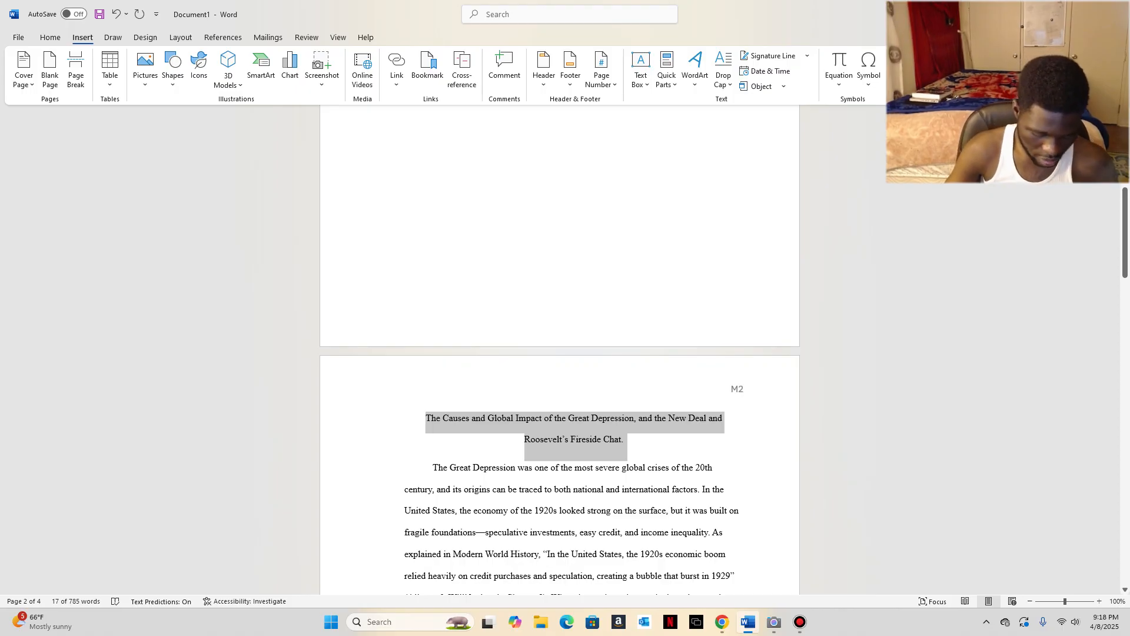
key(BackSpace)
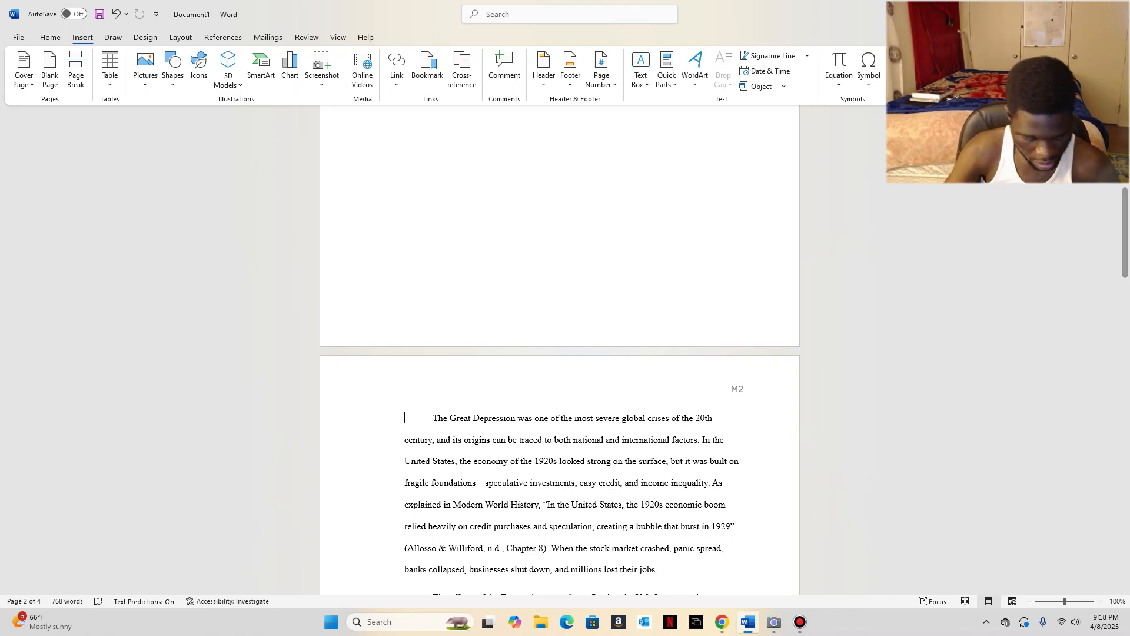
text(In)
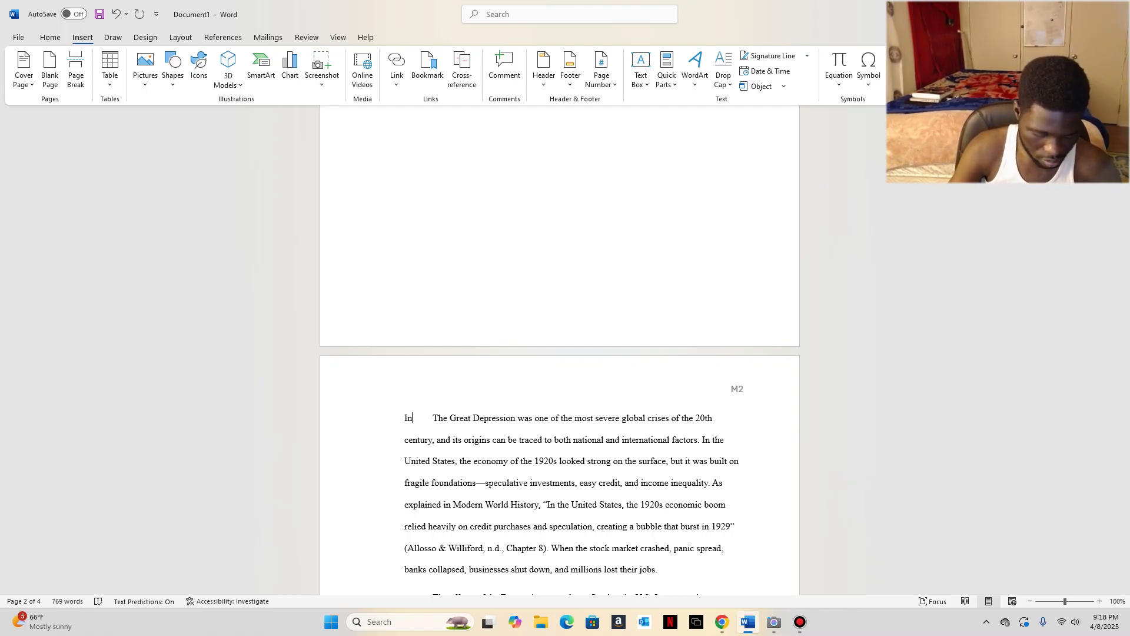
text(troductio)
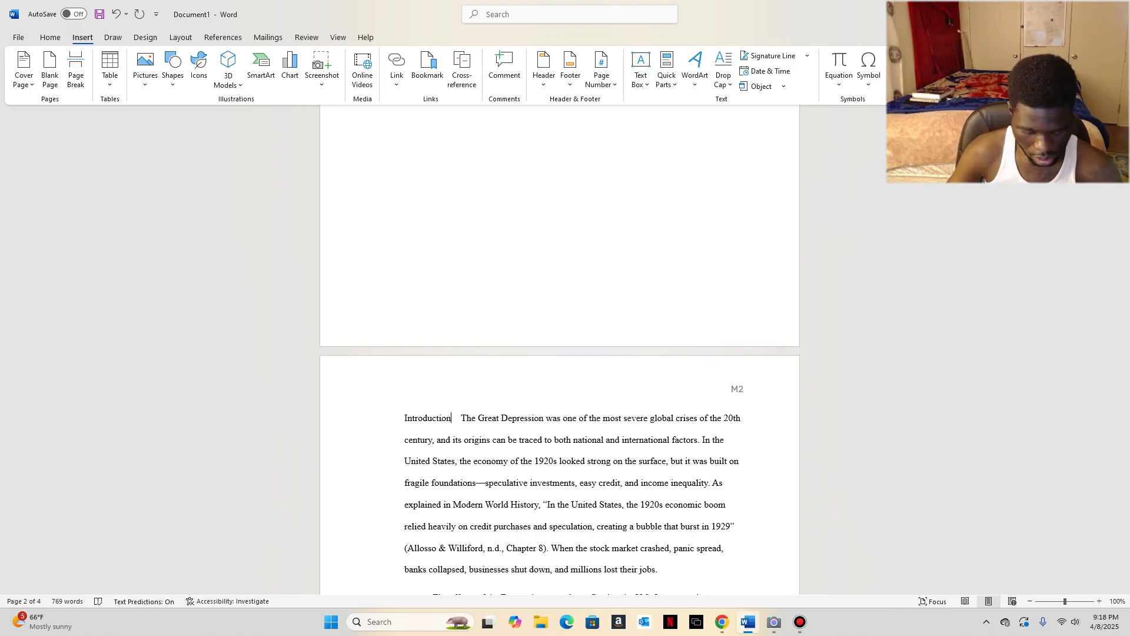
text(n)
key(Return)
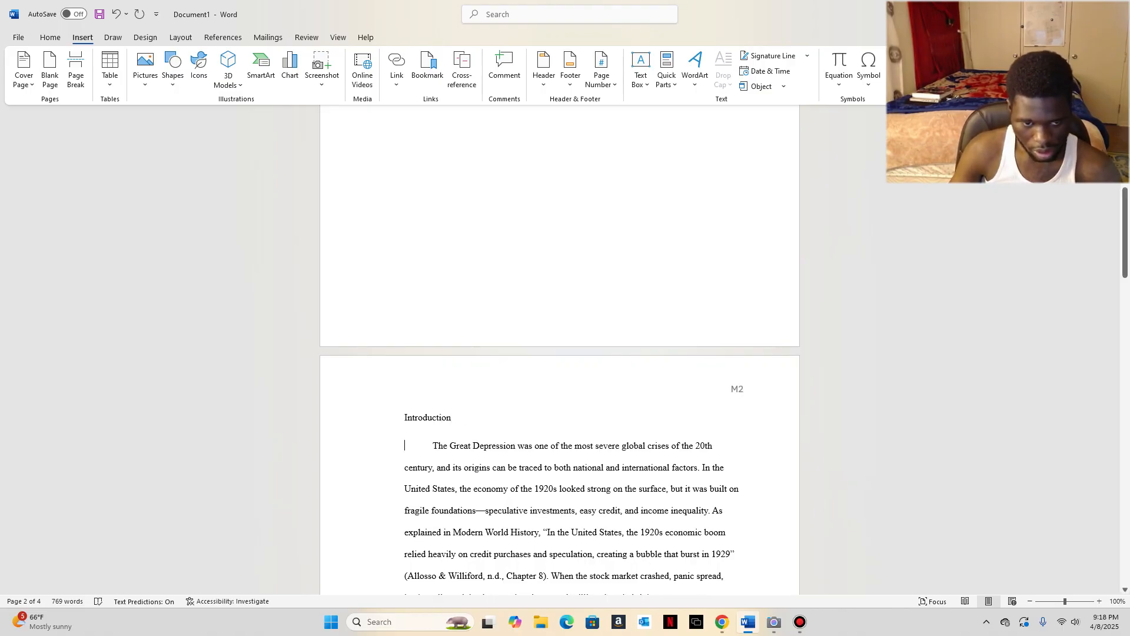
Step: Remove the first-line indent of the opening body paragraph and indent it again
key(shift+Left)
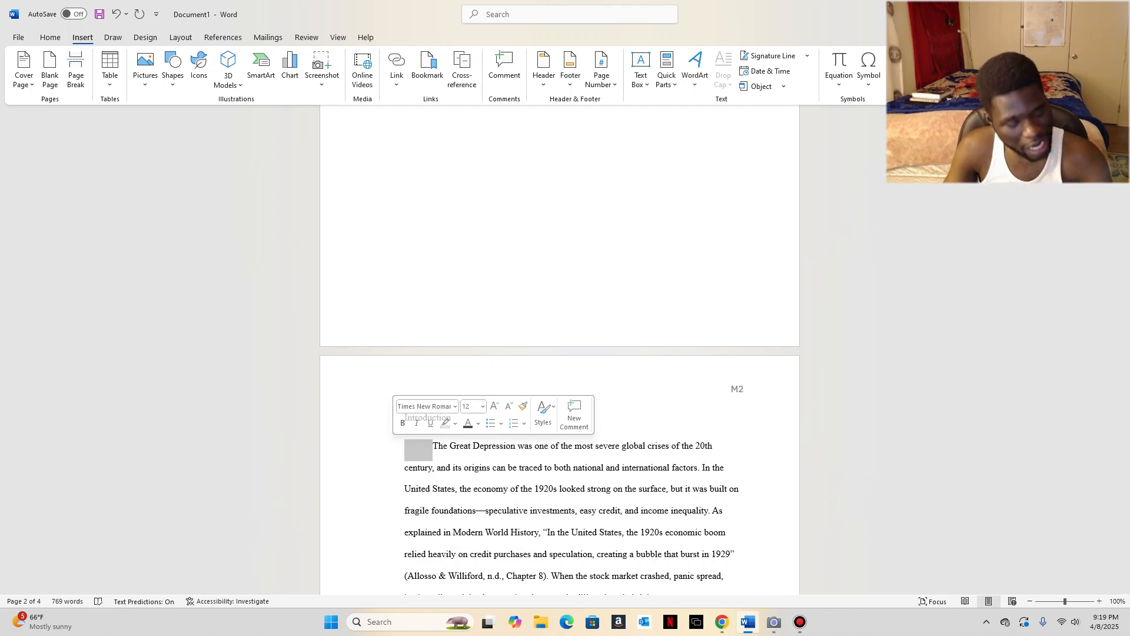
click(463, 446)
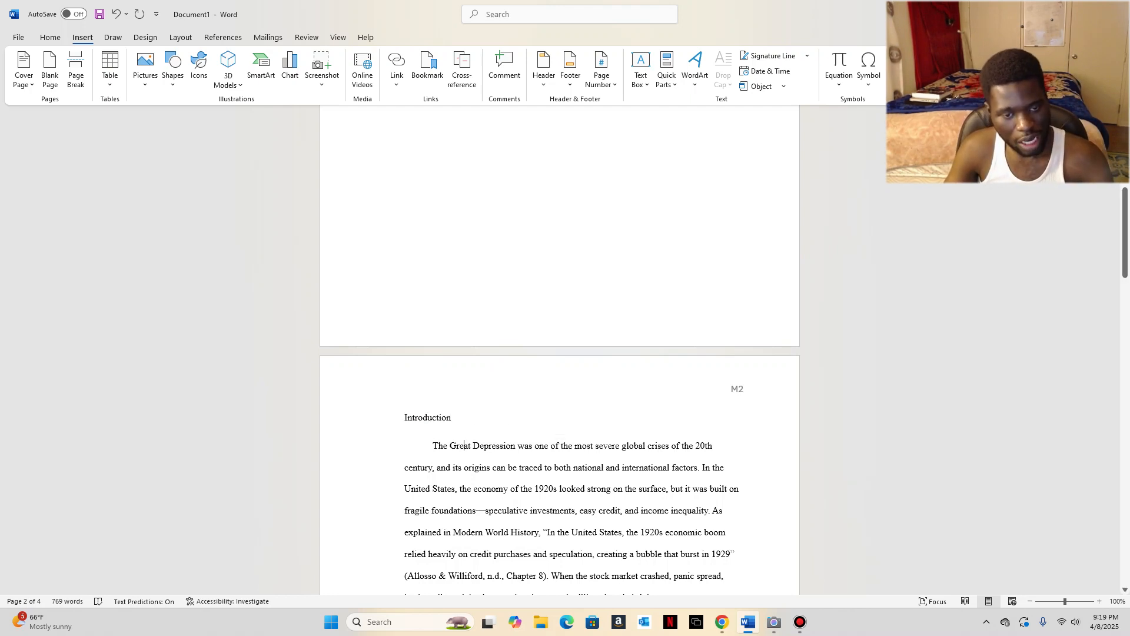
key(BackSpace)
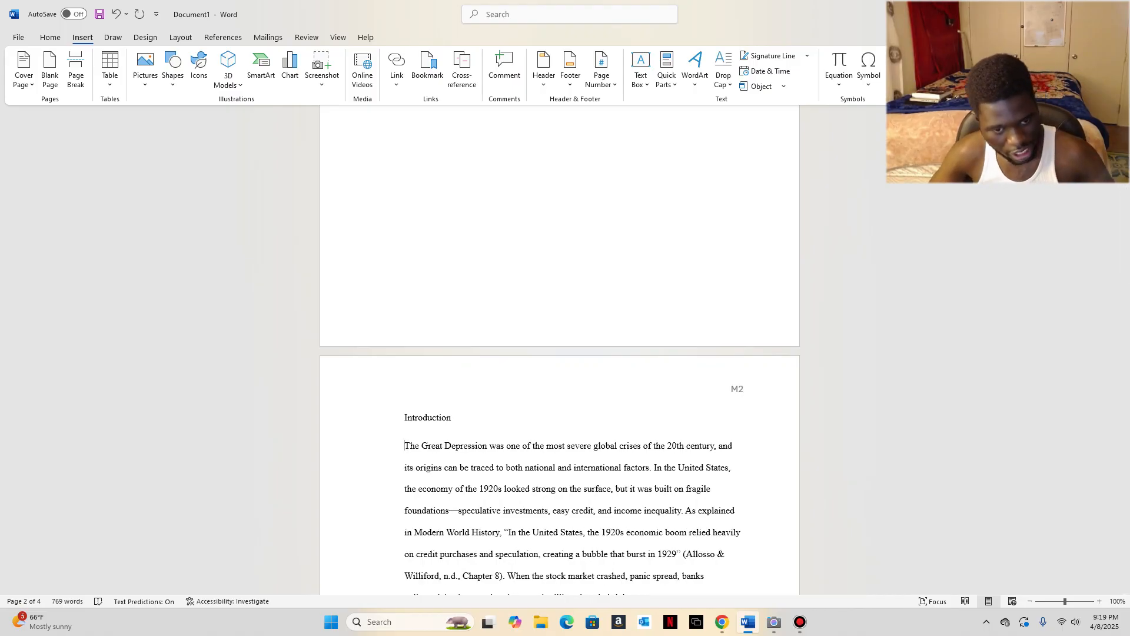
key(Tab)
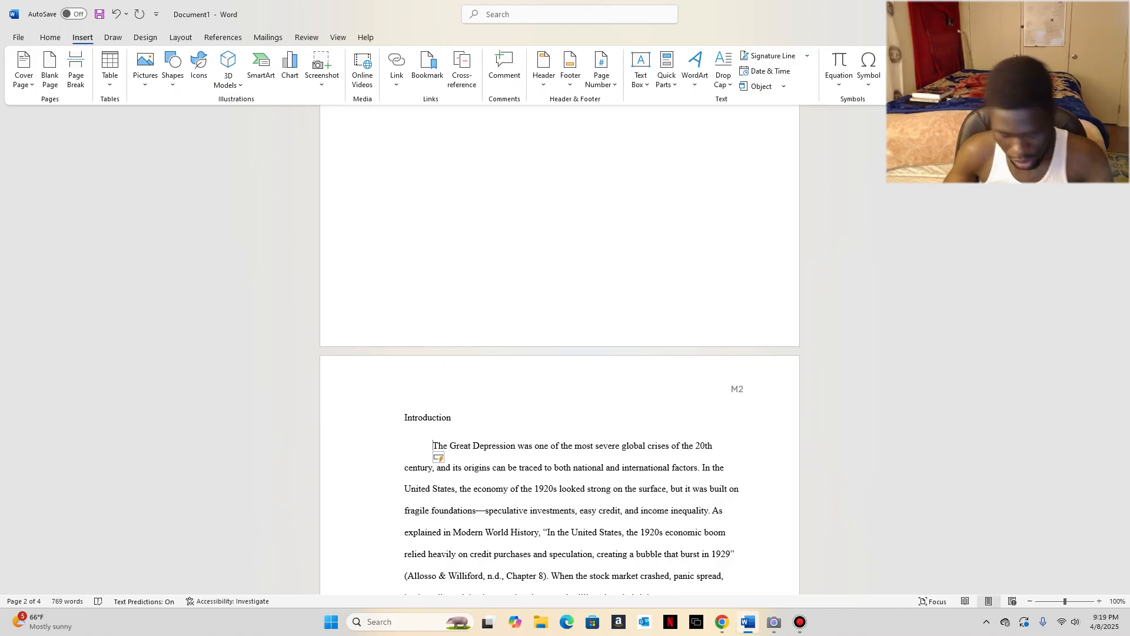
Step: Undo the opening paragraph's indent changes and the "Introduction" heading to restore the original centered essay title
triple_click(427, 418)
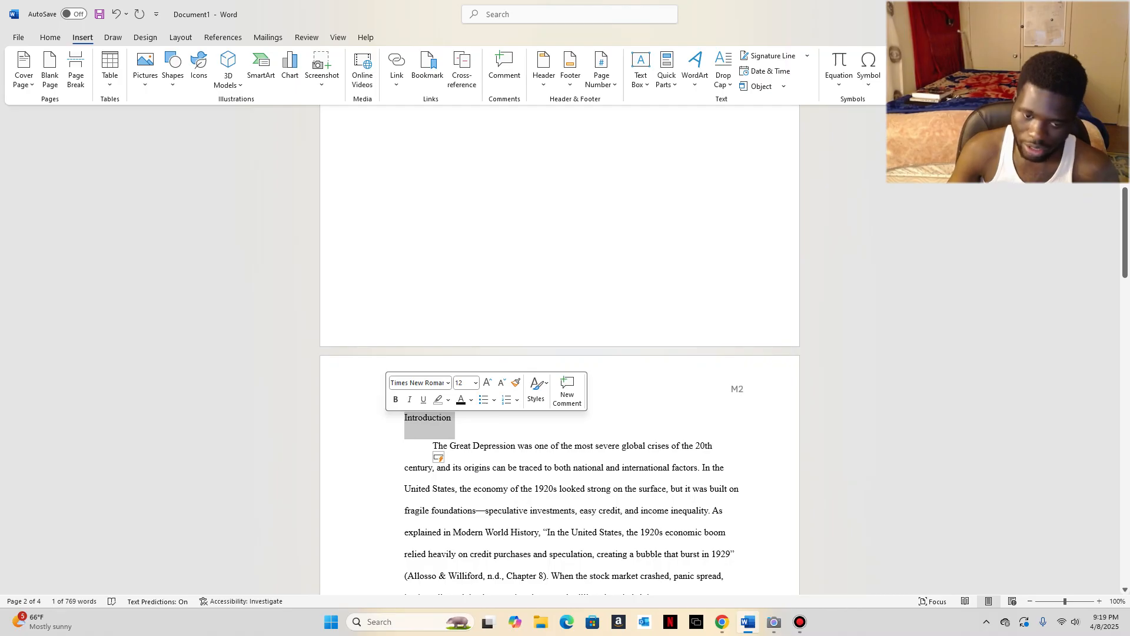
scroll(559, 353, down, 3)
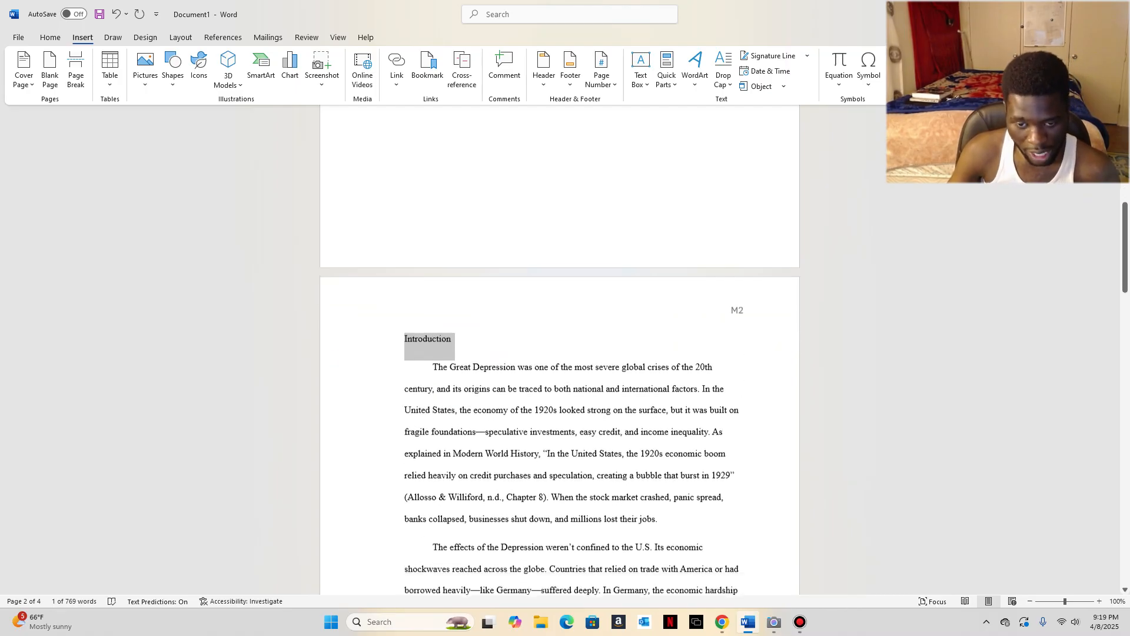
scroll(559, 353, down, 1)
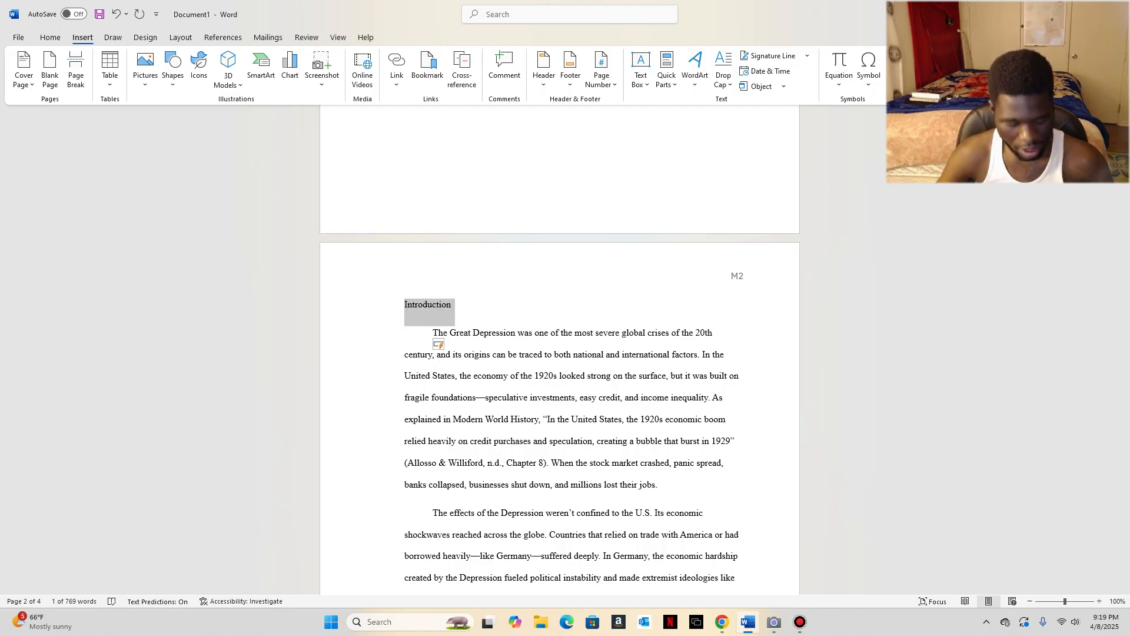
key(ctrl+z)
key(ctrl+z)
key(ctrl+z)
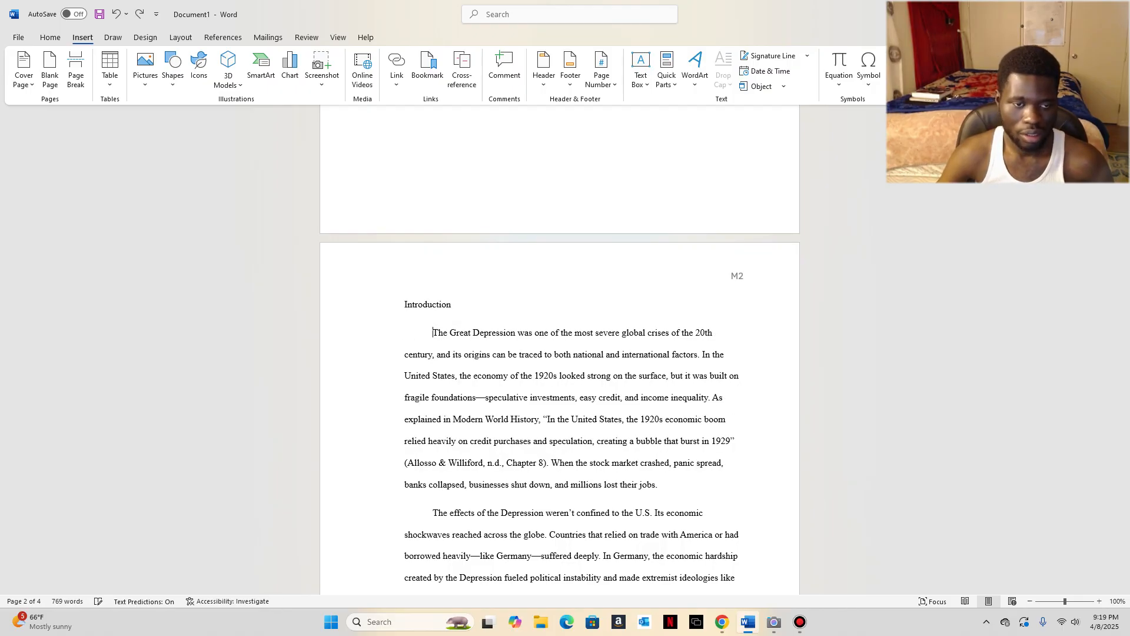
Step: Examine the opening words and centered essay title on the second page against the cover page details and reading questions
click(572, 398)
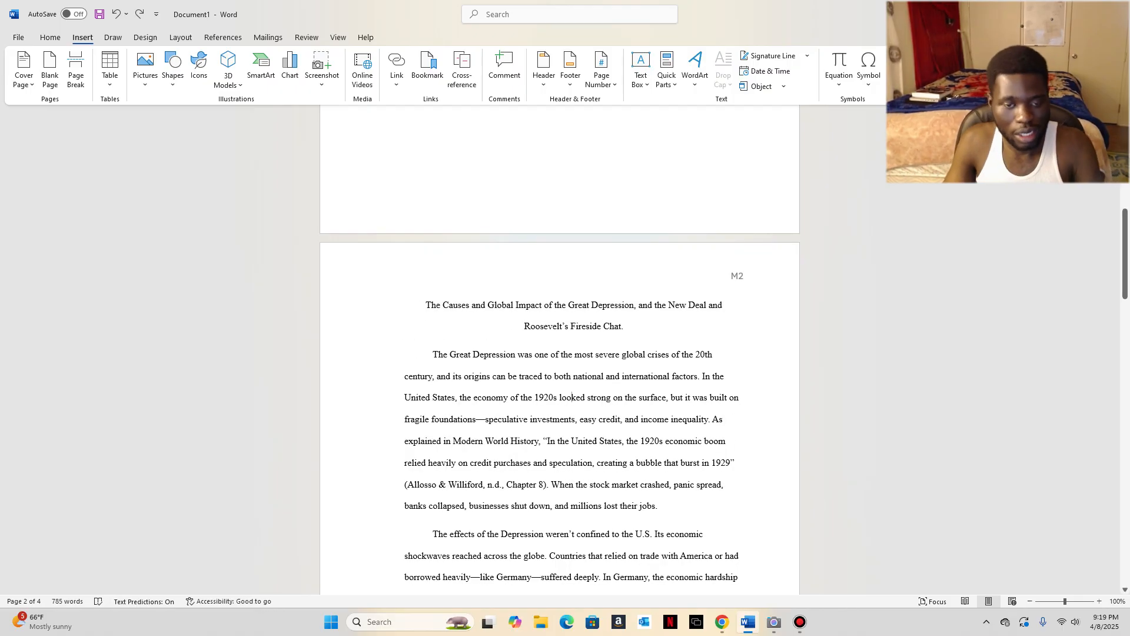
key(ctrl+shift+Right)
key(ctrl+shift+Right)
key(ctrl+shift+Right)
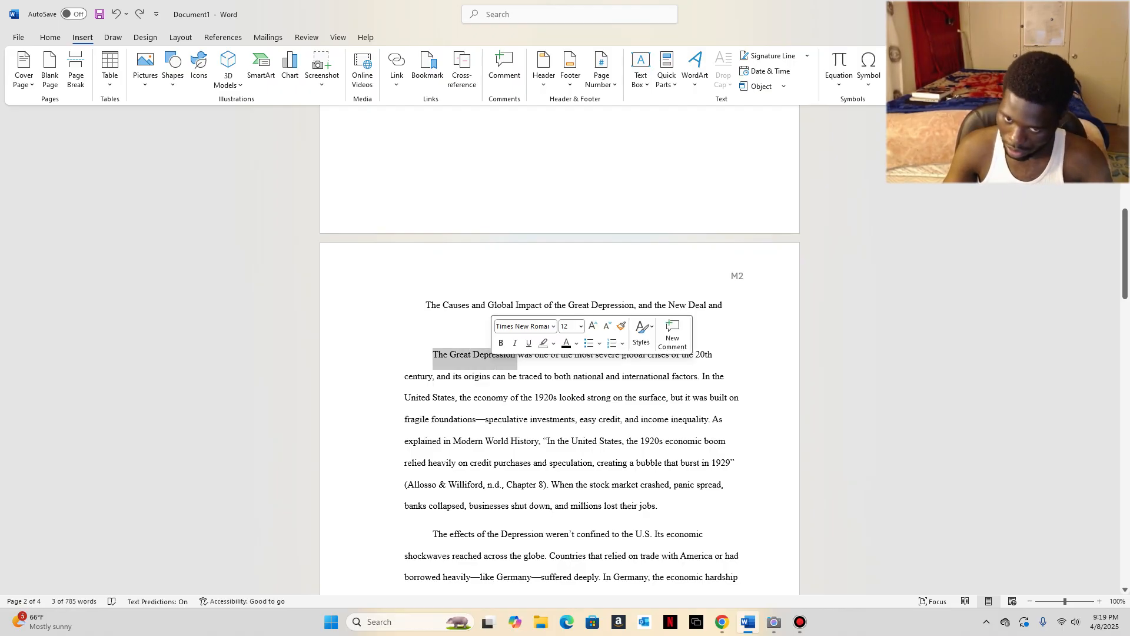
click(492, 354)
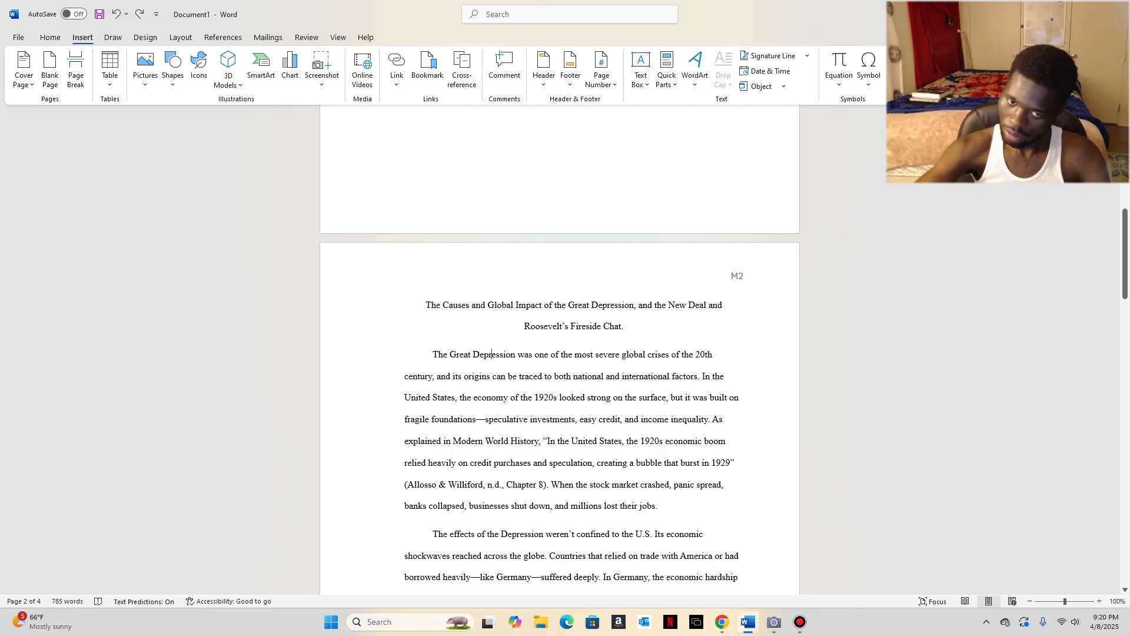
drag(627, 326, 425, 305)
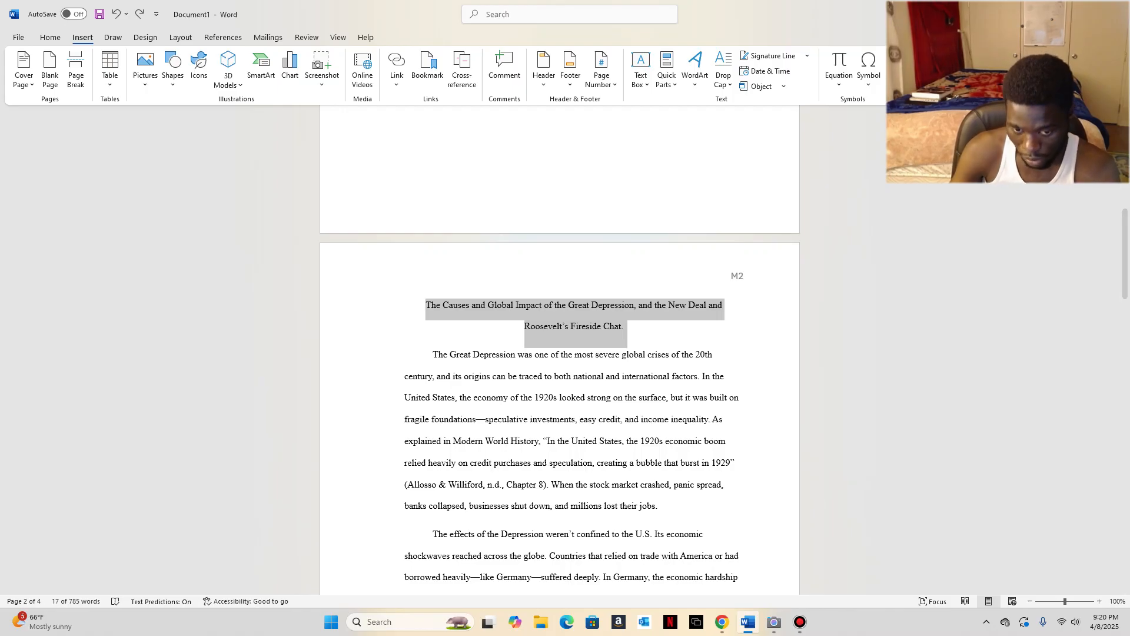
scroll(559, 354, up, 10)
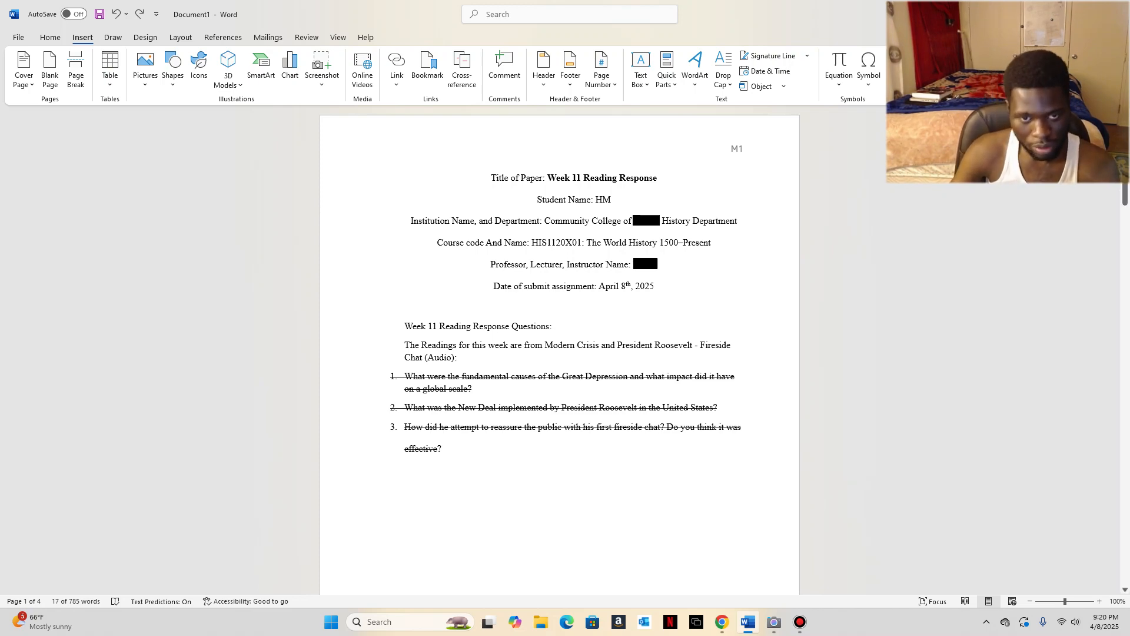
scroll(559, 353, down, 8)
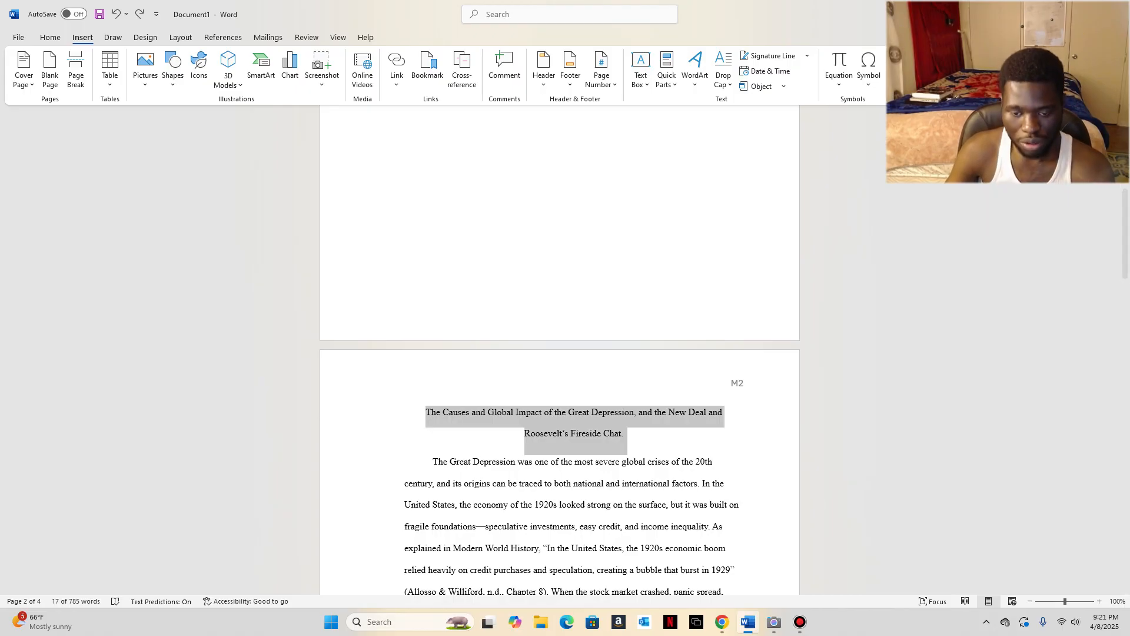
scroll(559, 353, up, 2)
scroll(559, 353, up, 6)
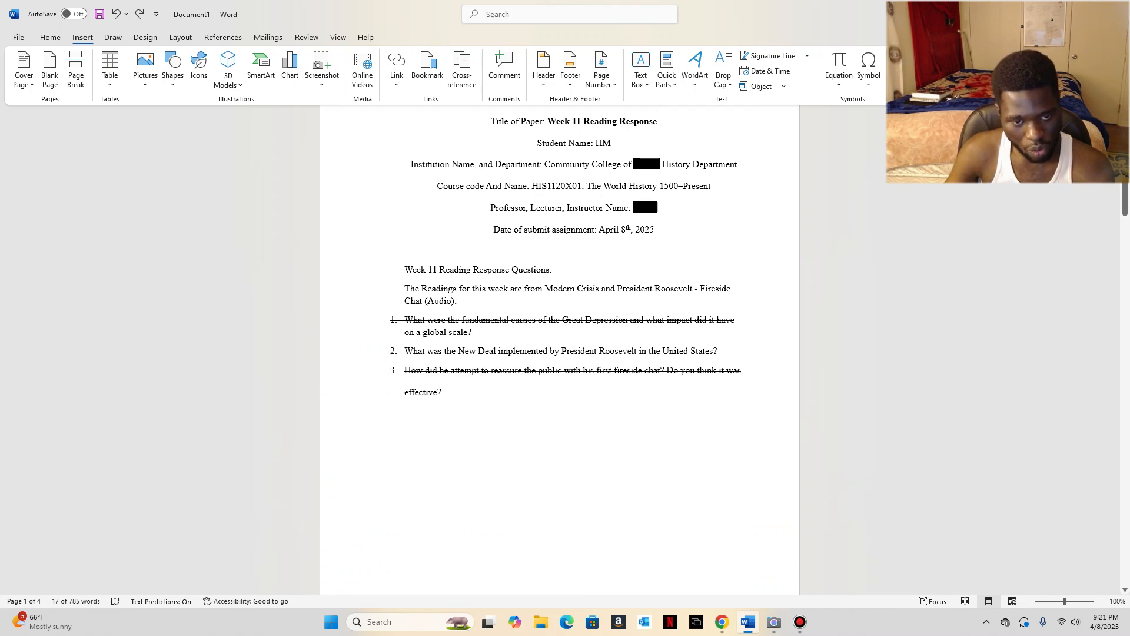
Step: Remove the strikethrough from the three numbered reading questions, then reapply it across all of their text
drag(445, 406, 404, 320)
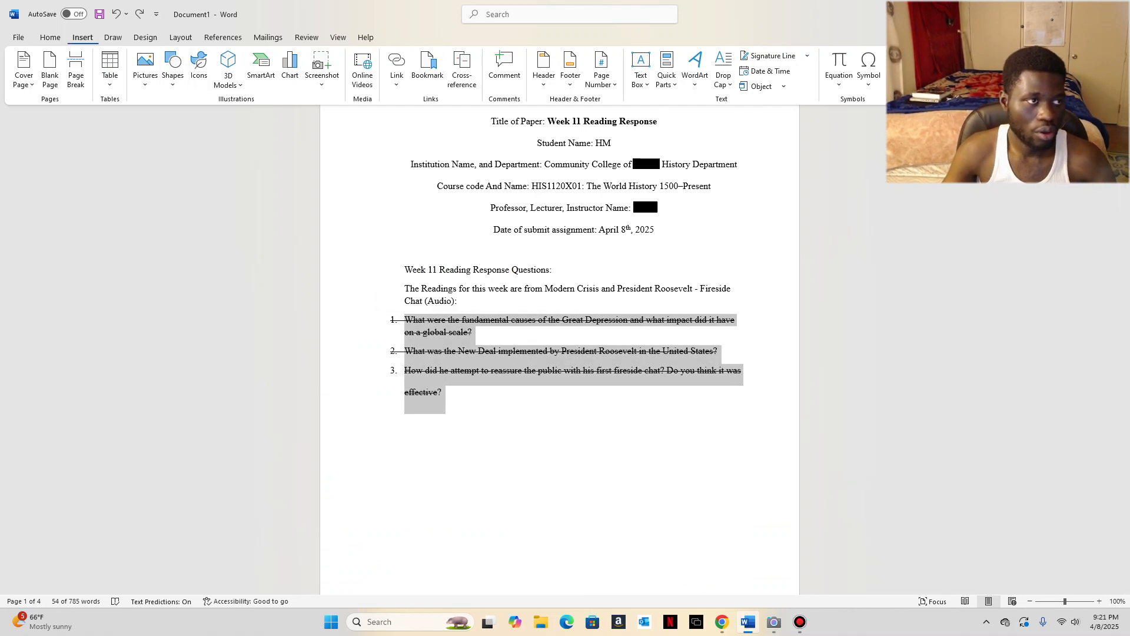
click(50, 37)
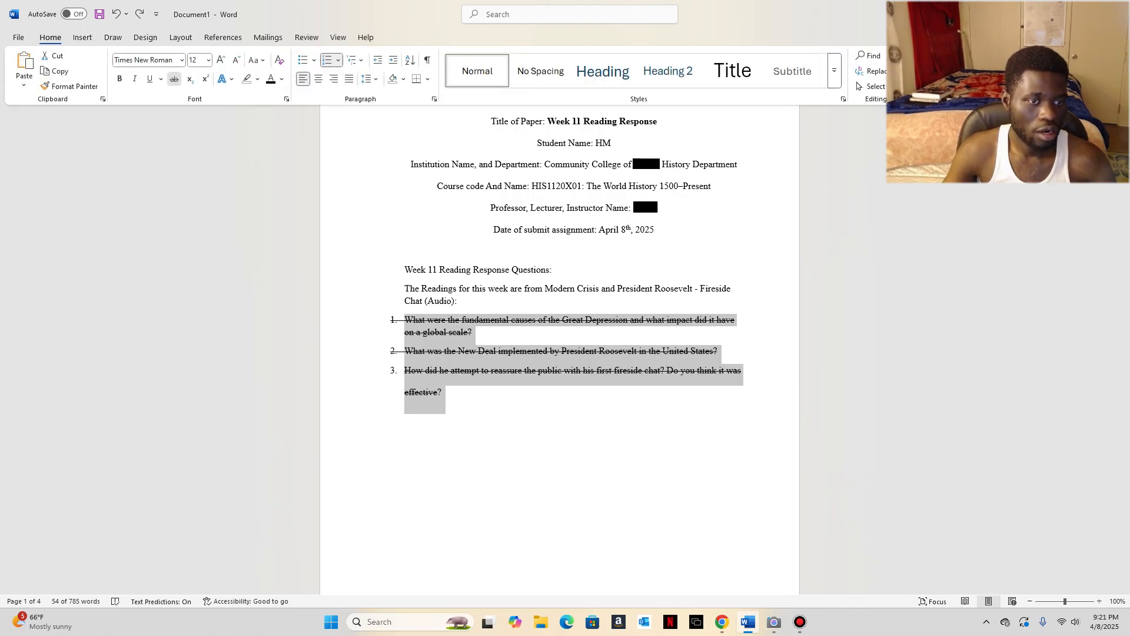
click(175, 79)
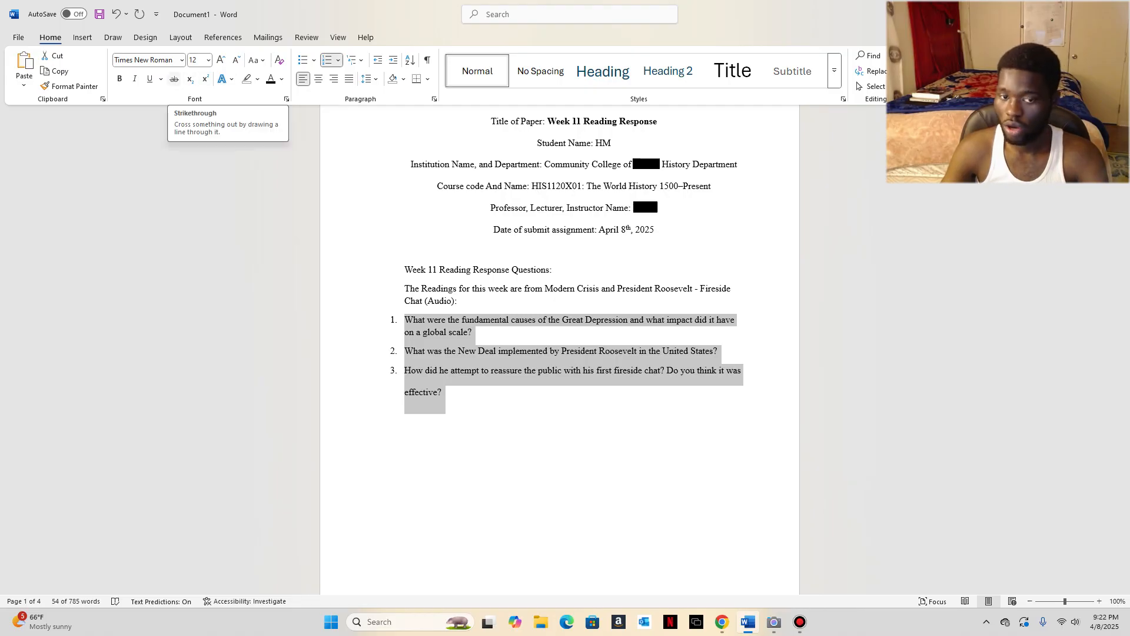
click(173, 79)
Step: Highlight the opening lines of the first body paragraph and its quotation about the 1920s economic boom on the second page
scroll(559, 353, down, 10)
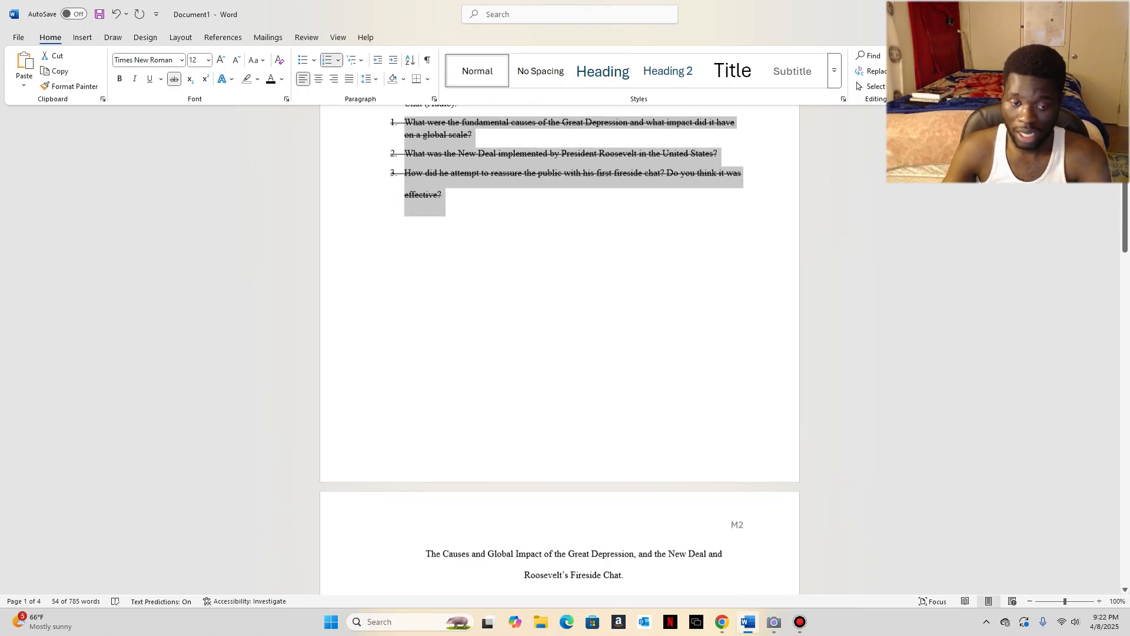
scroll(559, 353, down, 3)
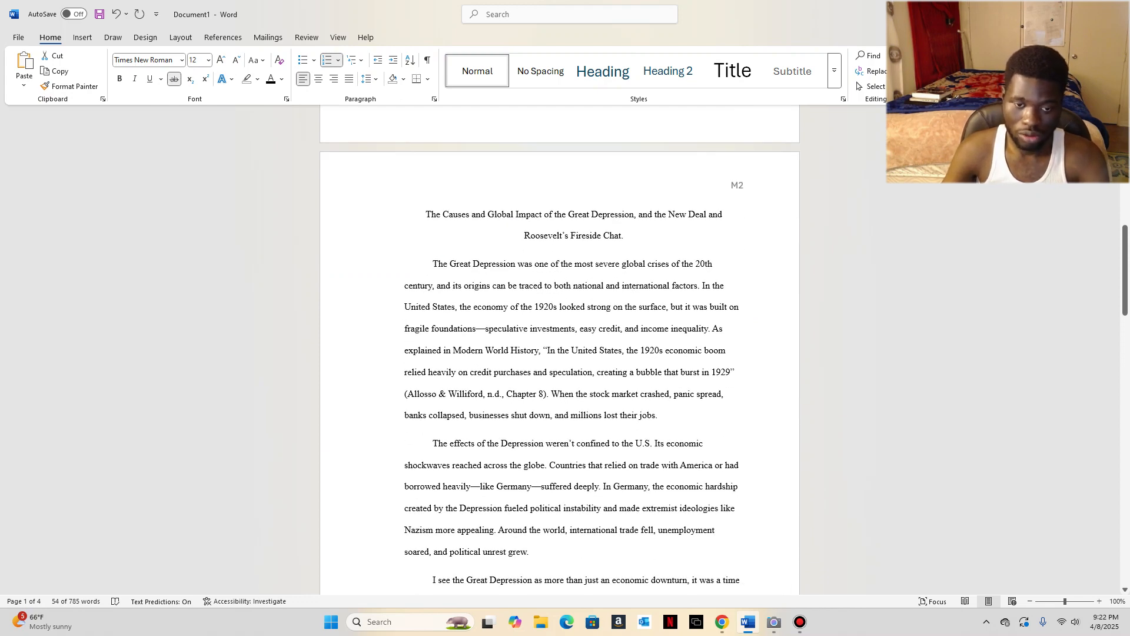
drag(404, 263, 433, 307)
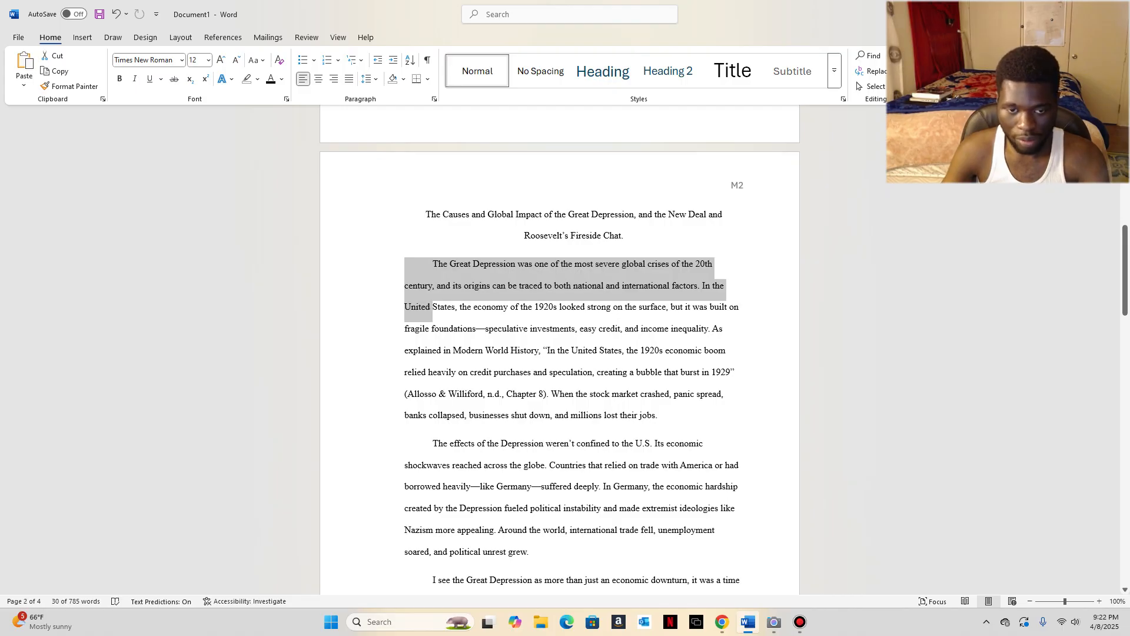
drag(735, 372, 542, 350)
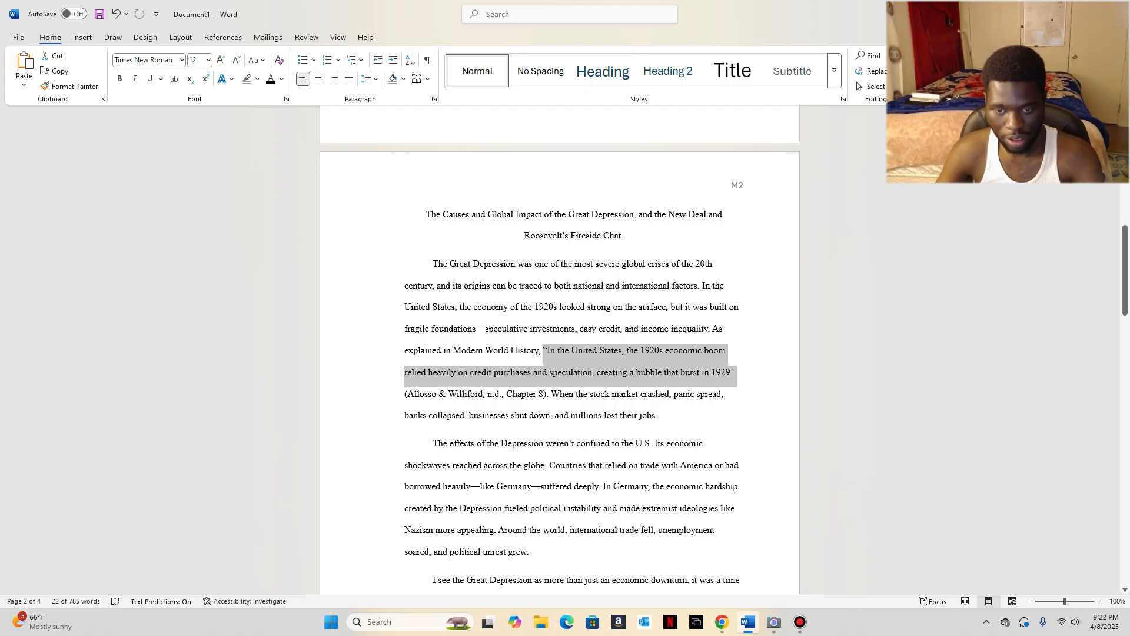
Step: Switch to Chrome and browse the Modern World History chapter on the modern crisis and depression
click(722, 621)
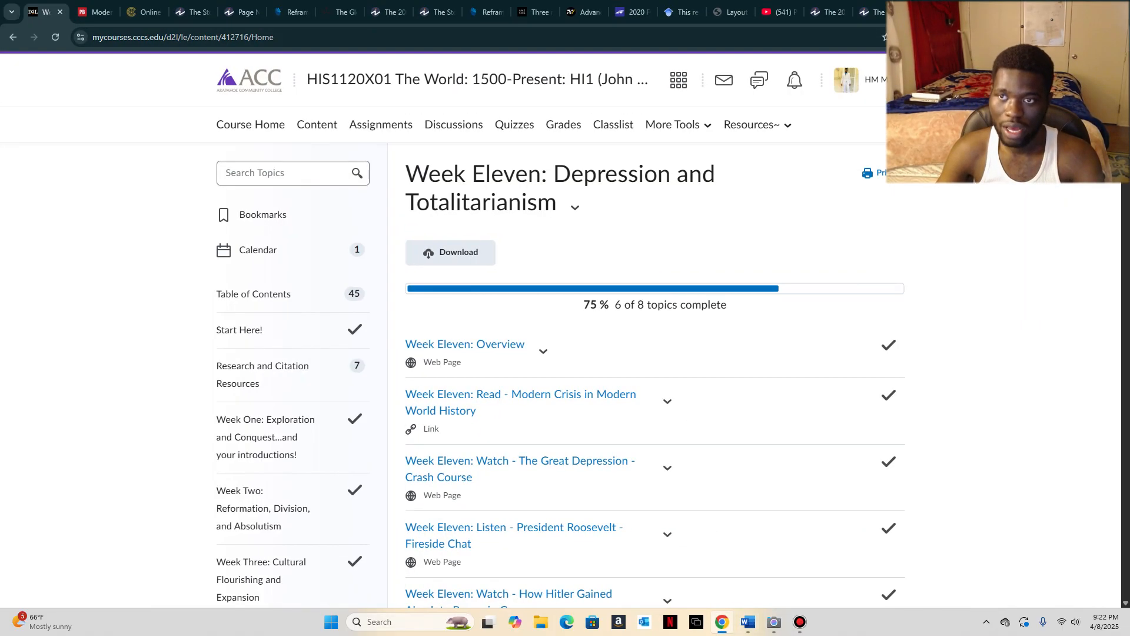
key(ctrl+shift+Tab)
click(970, 12)
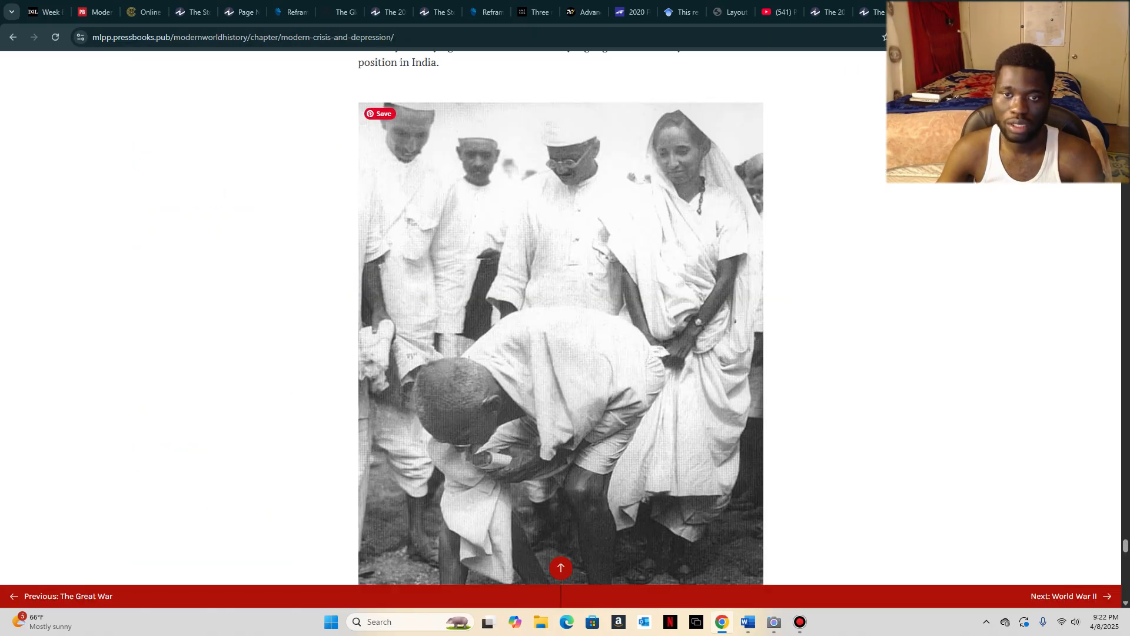
scroll(561, 317, up, 10)
scroll(561, 317, up, 10)
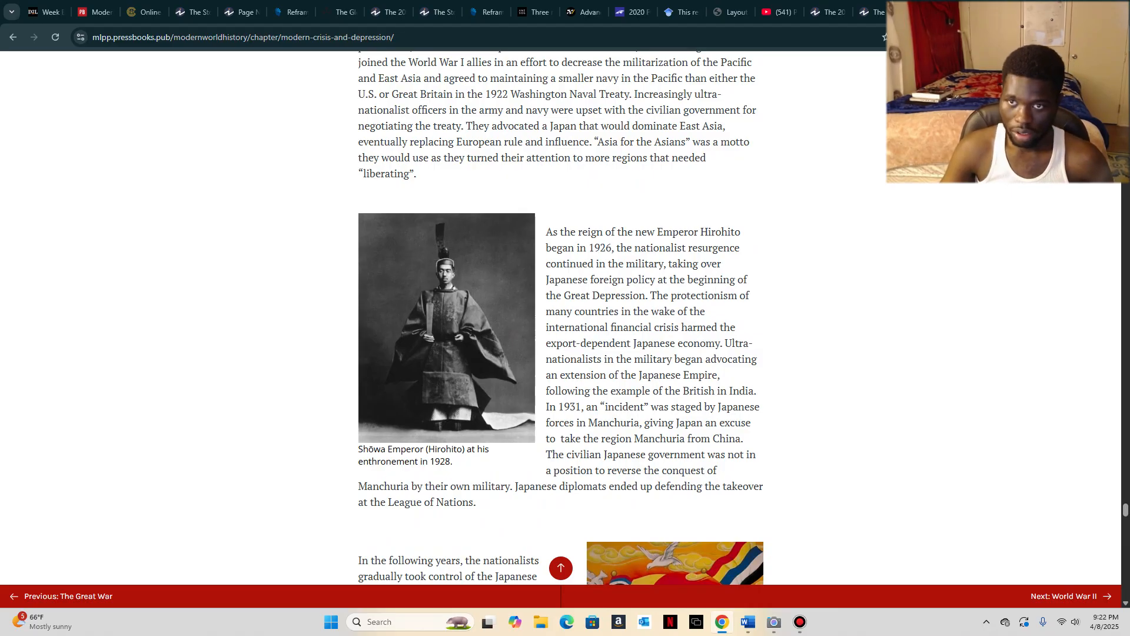
Step: Search the chapter for "1929" and go through the matches up to the stock exchange crash photo caption
key(ctrl+f)
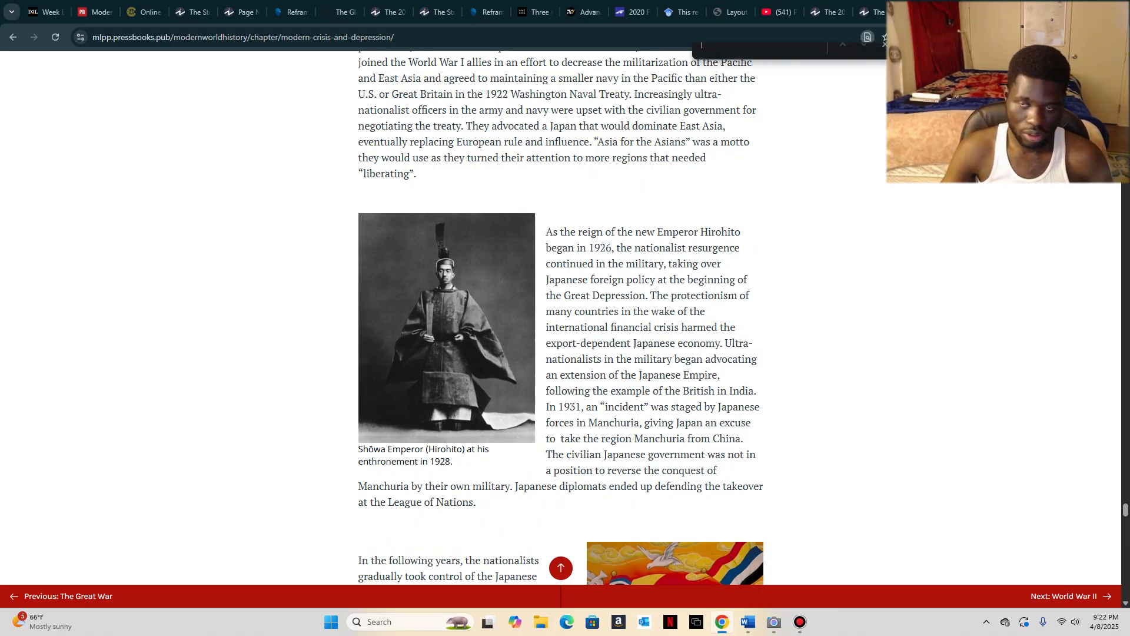
text(1929)
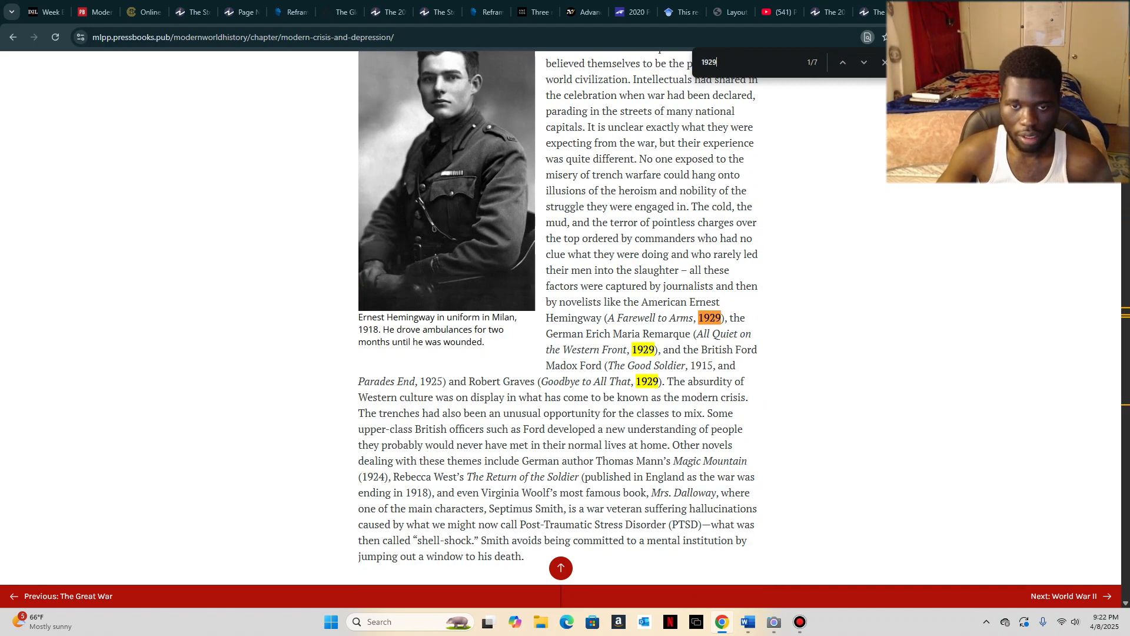
key(Return)
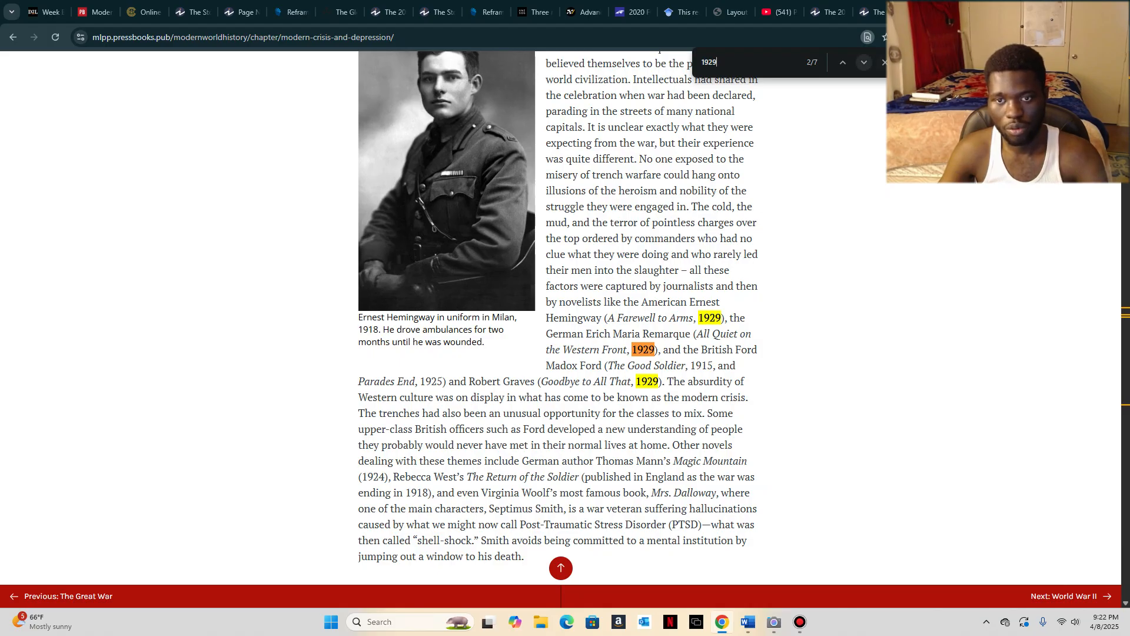
click(863, 62)
click(863, 62)
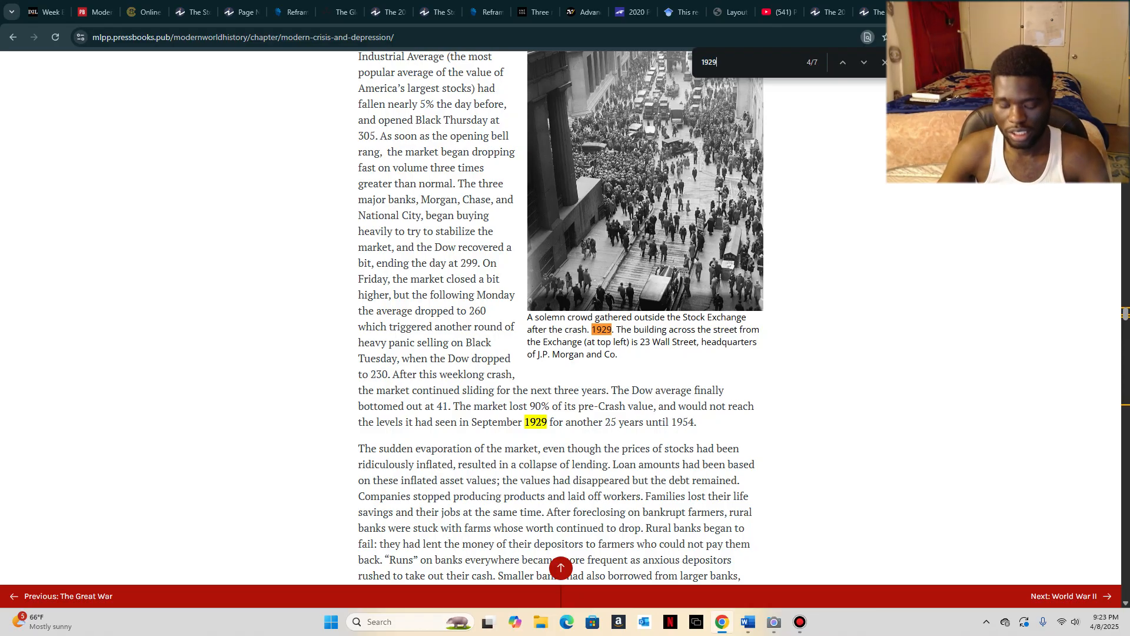
Step: Search the chapter for "1920" instead, check the passages around the first matches, and clear the search term
text(\)
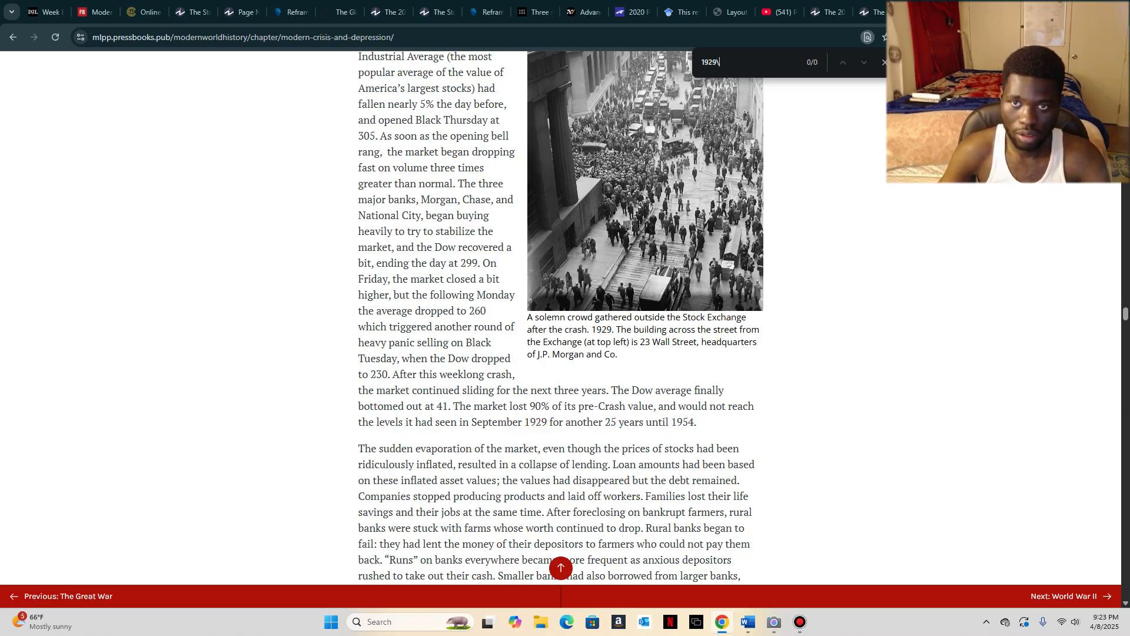
key(BackSpace)
key(BackSpace)
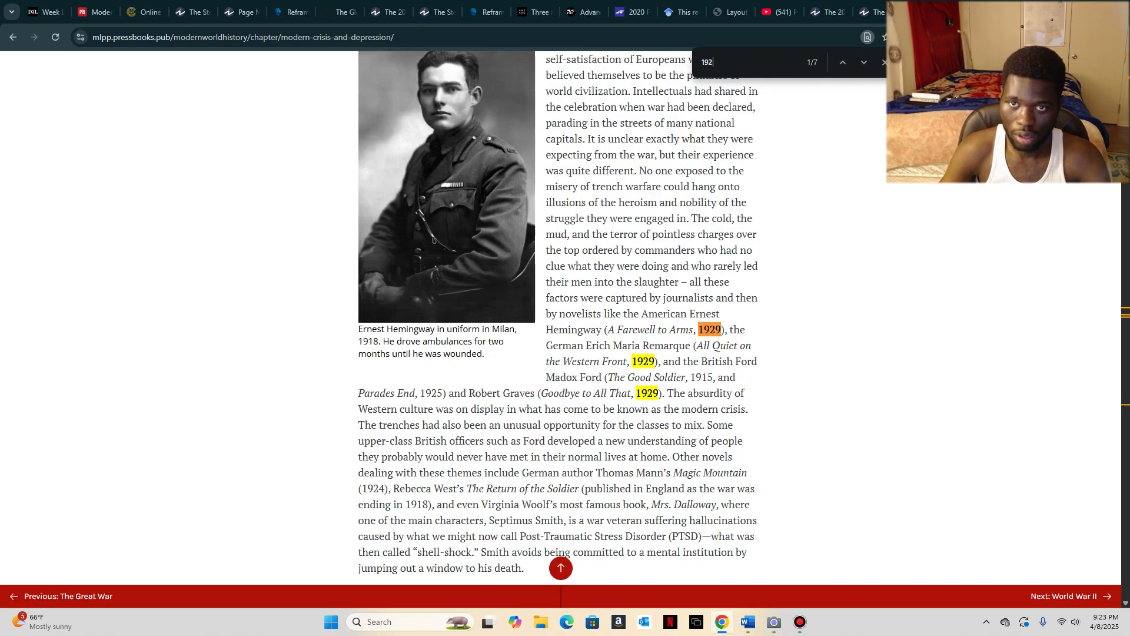
text(0)
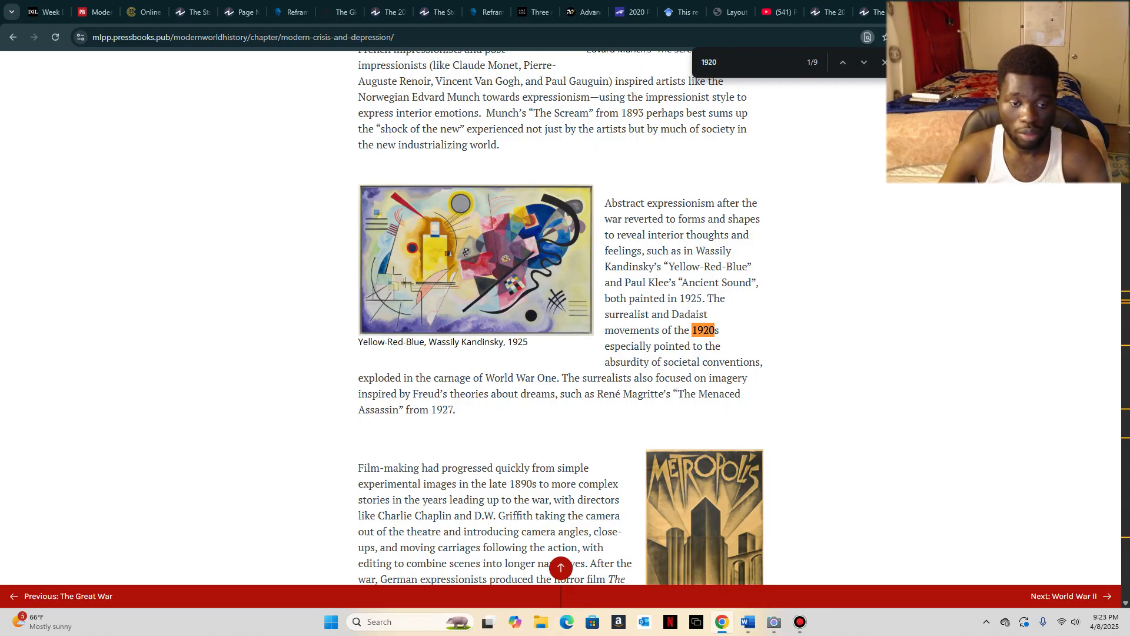
scroll(559, 318, down, 4)
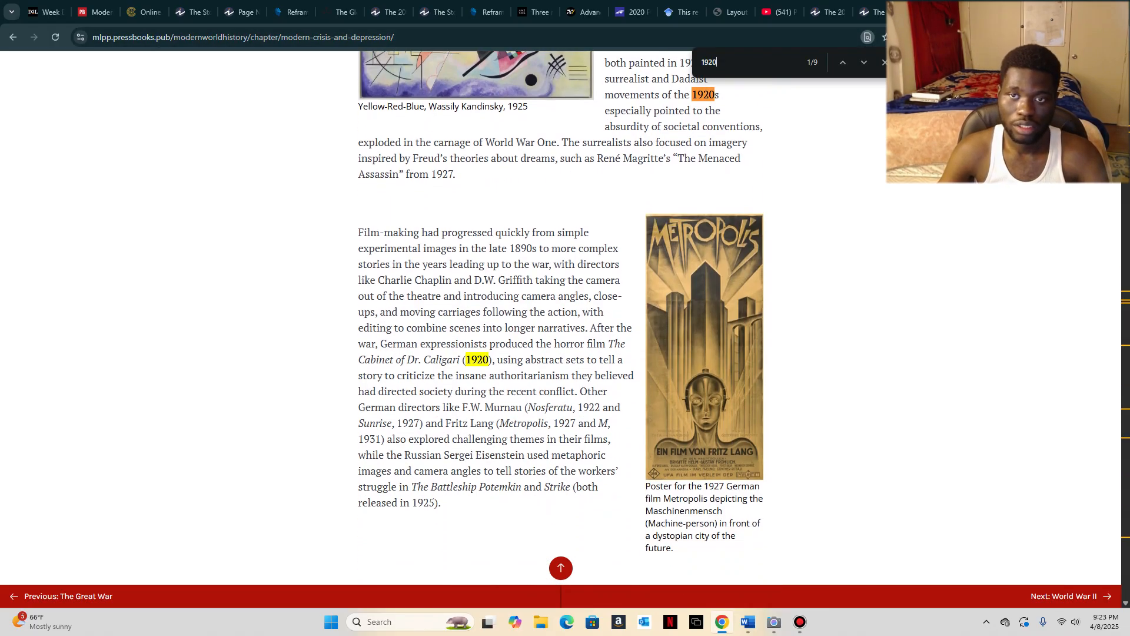
key(ctrl+a)
key(BackSpace)
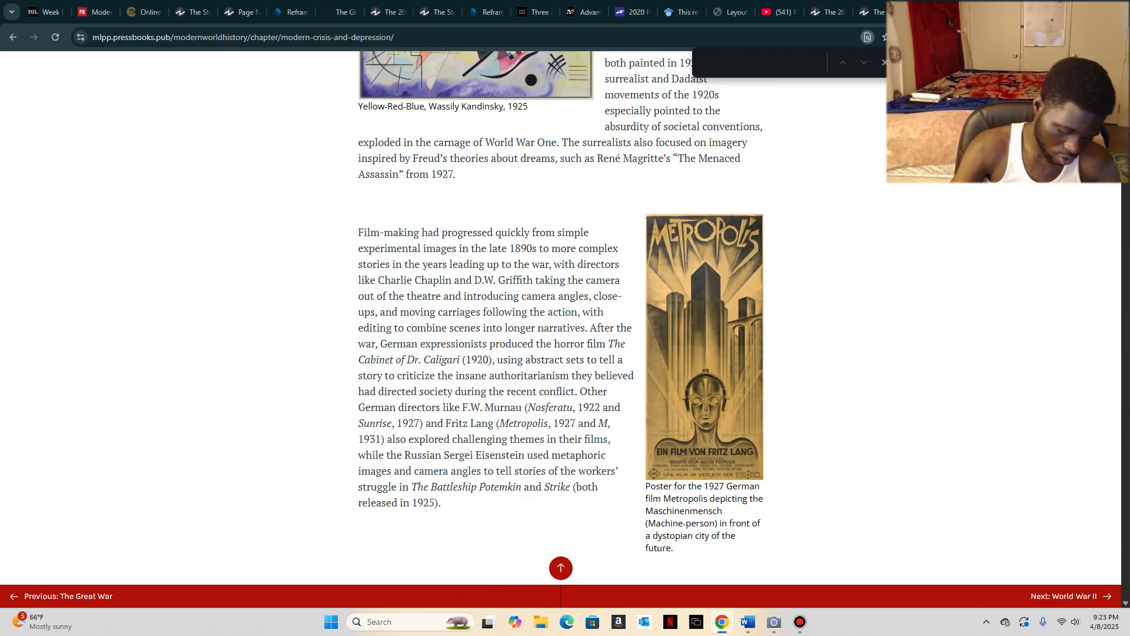
text(De)
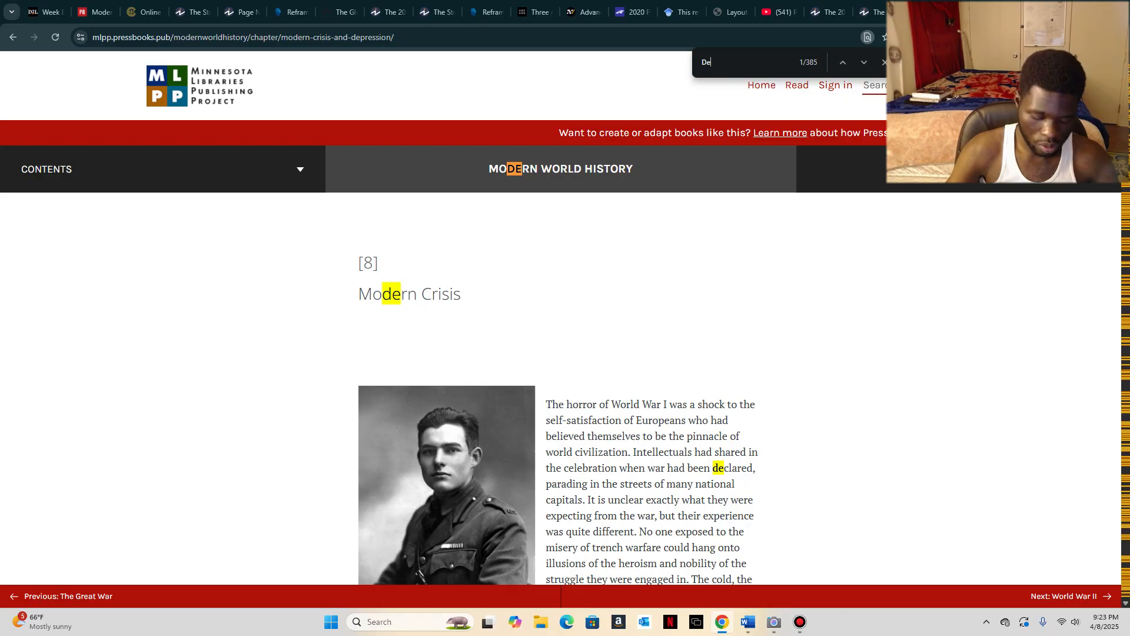
text(p)
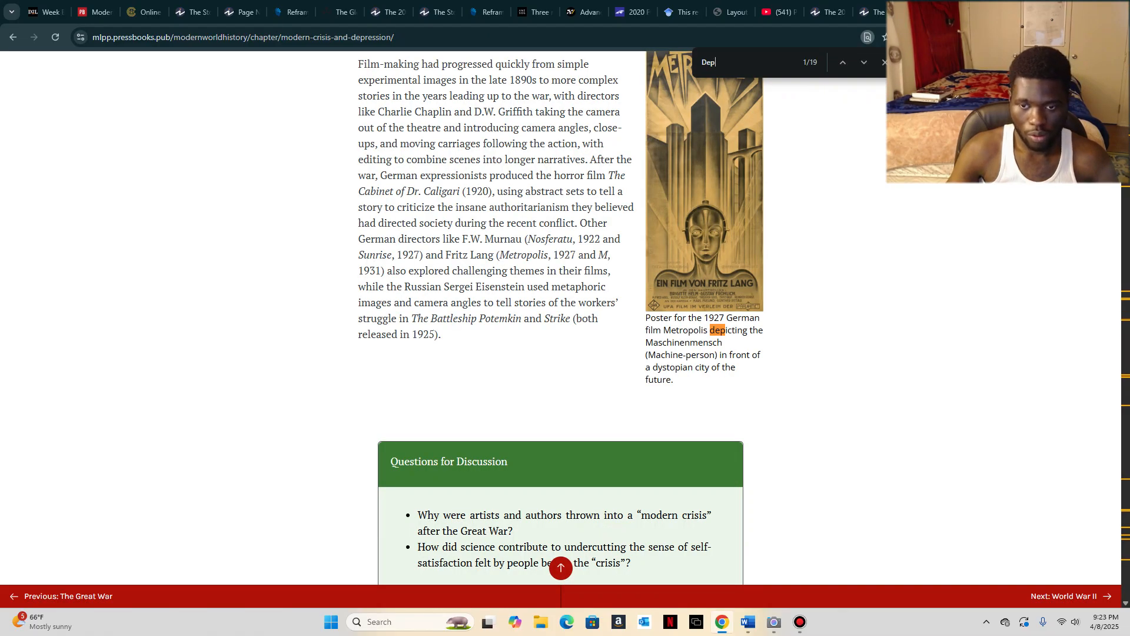
key(BackSpace)
key(BackSpace)
key(BackSpace)
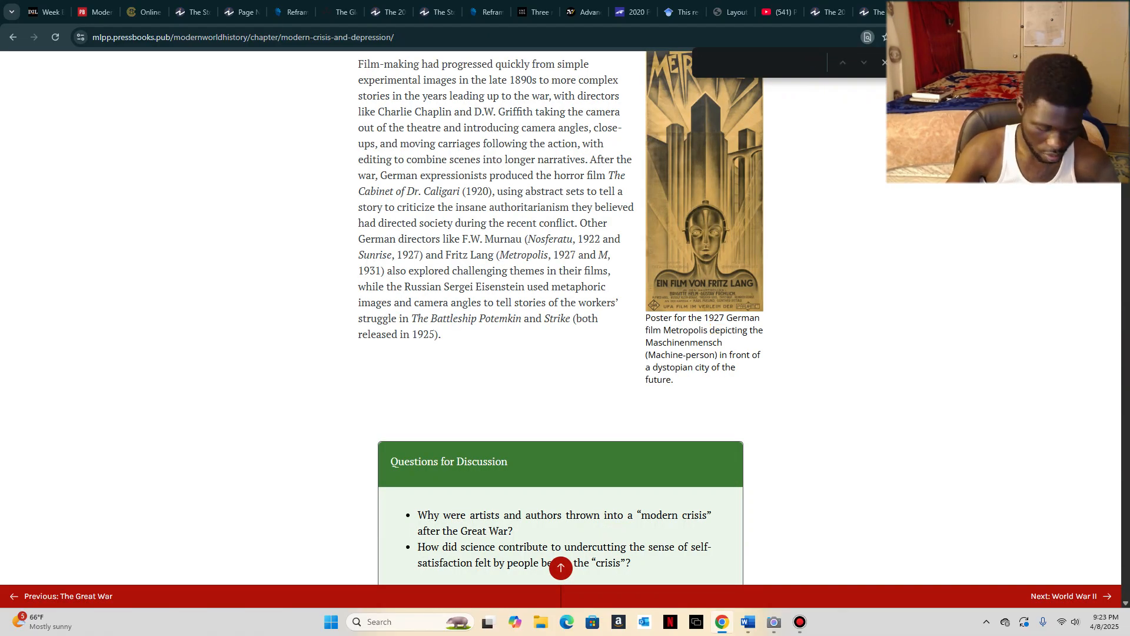
Step: Search the chapter for "great d" and examine the first two matches and the Soviet Union section between them
text(great)
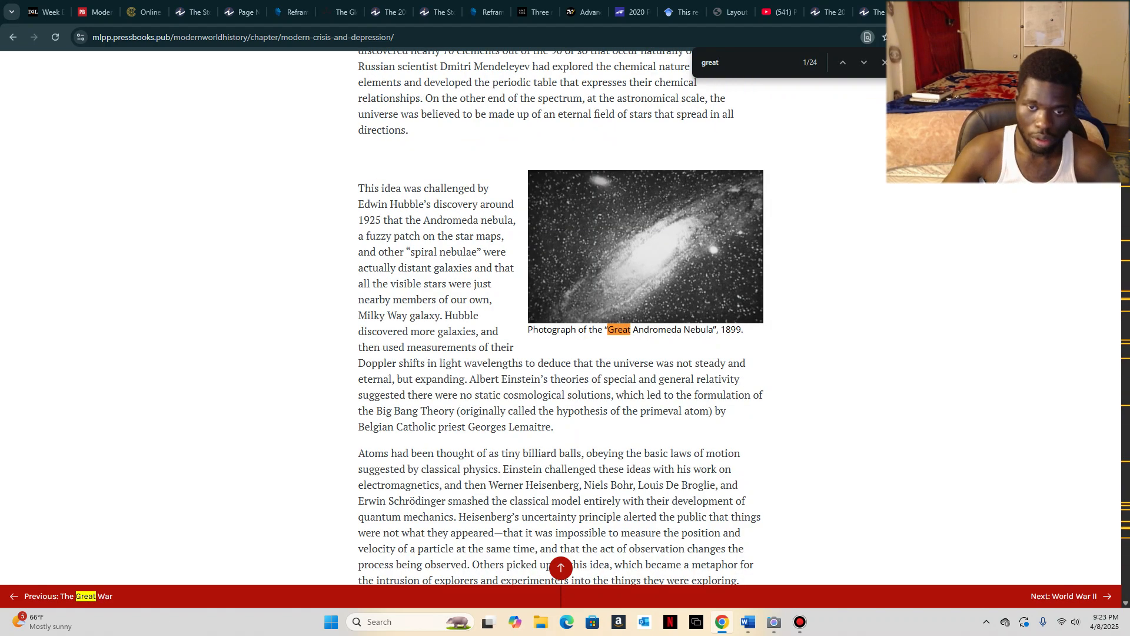
text( d)
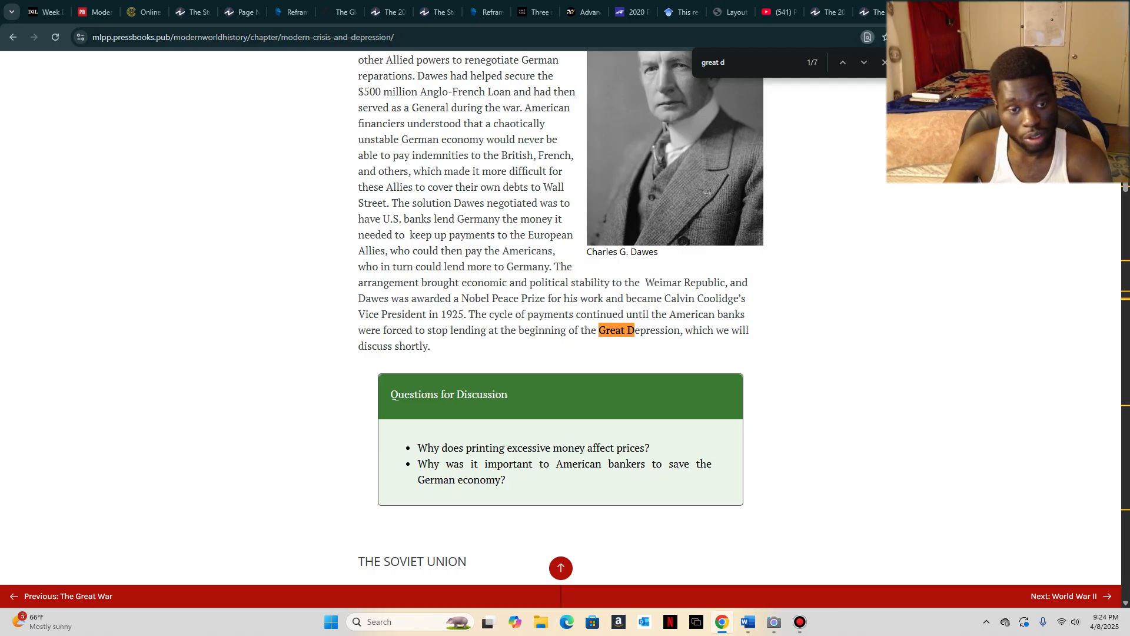
scroll(561, 318, down, 1)
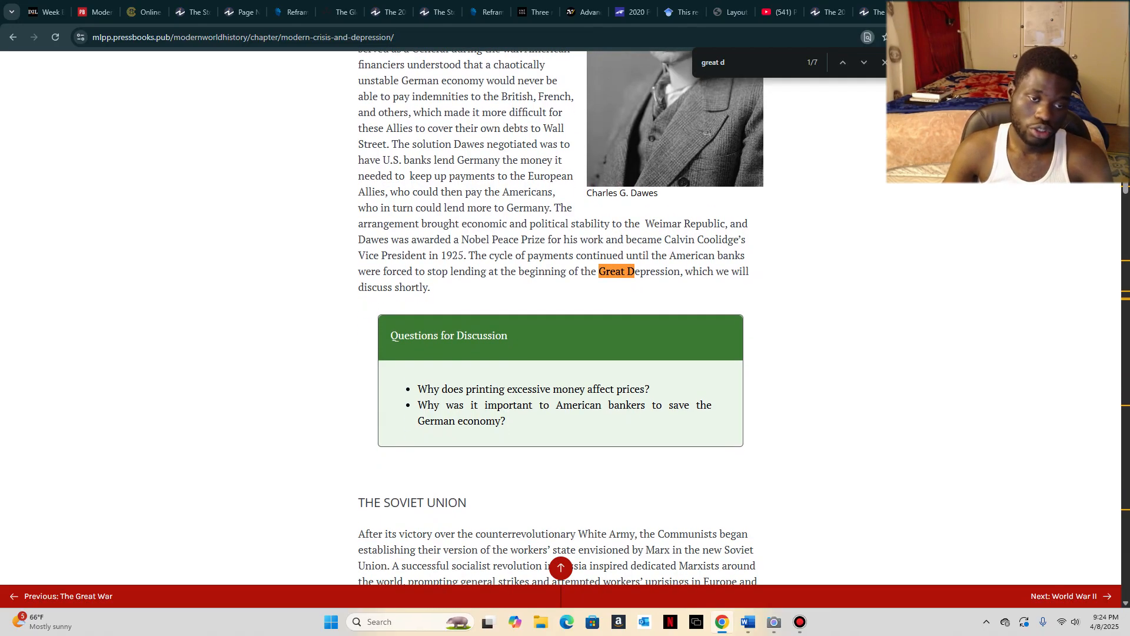
scroll(558, 318, down, 4)
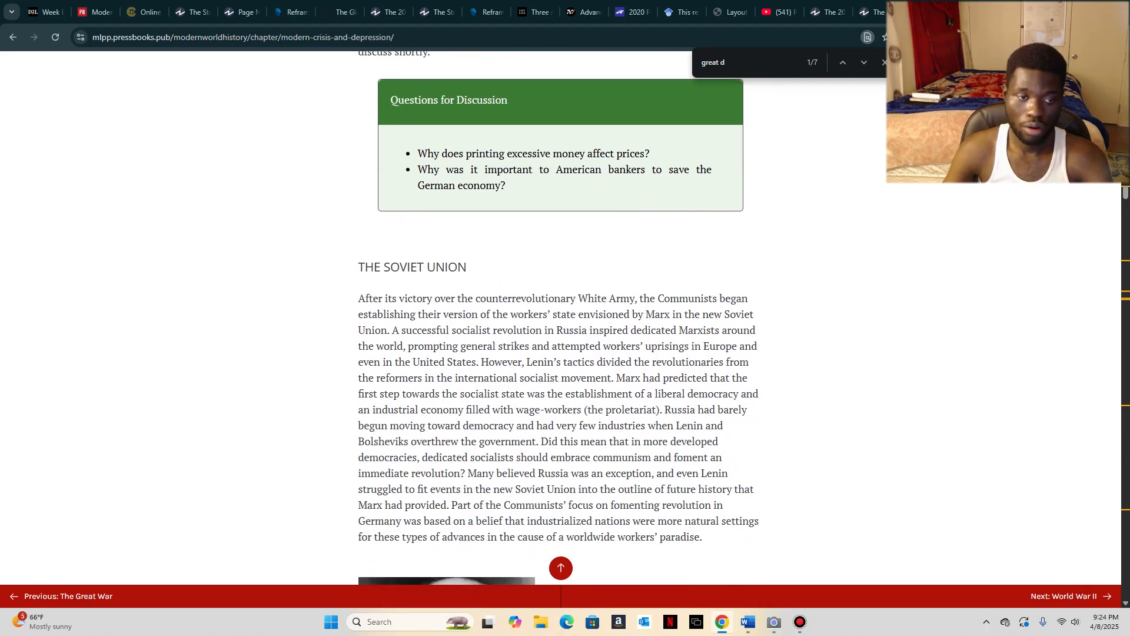
drag(359, 297, 736, 298)
scroll(558, 318, down, 12)
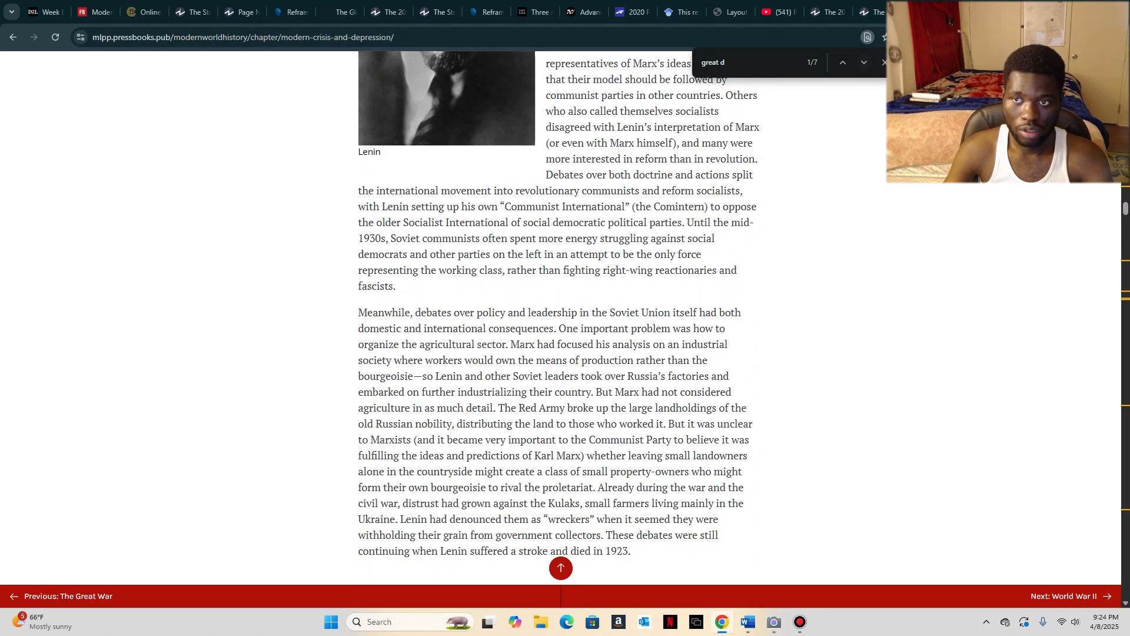
click(863, 61)
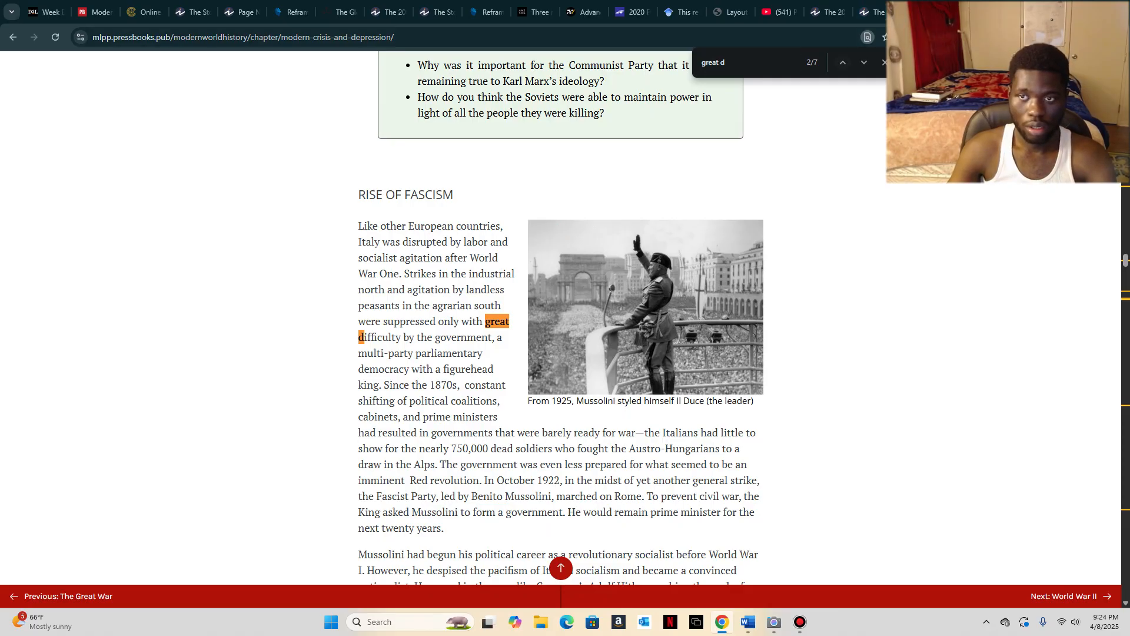
click(842, 63)
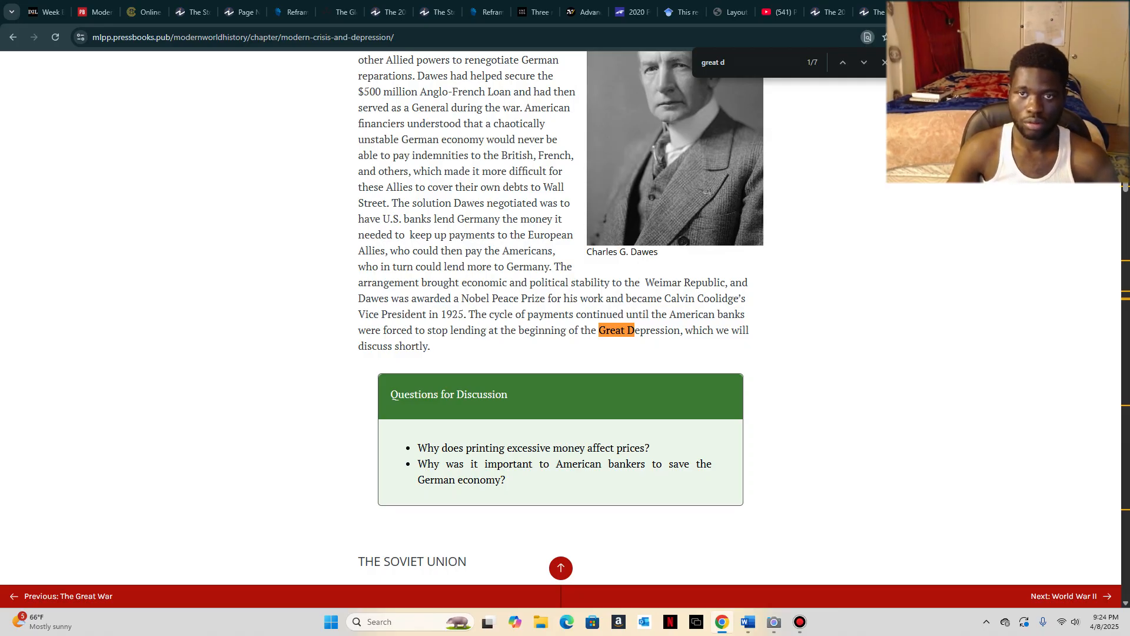
Step: Extend the search term to "great depression" and go to the chapter section headed The Great Depression
text(e)
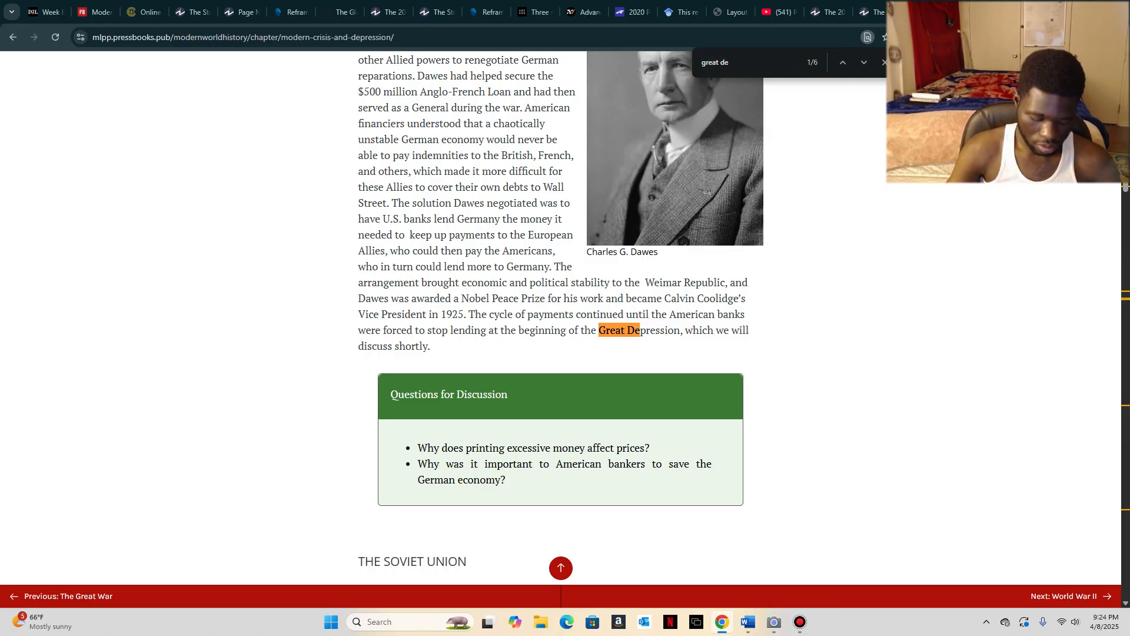
text(pre)
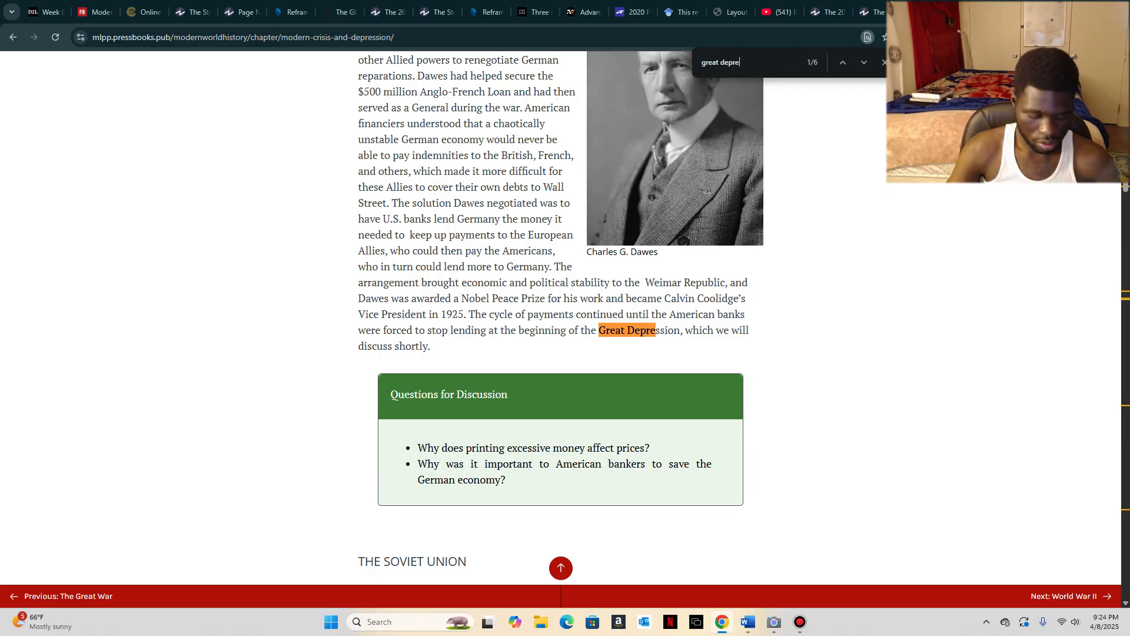
text(ssion)
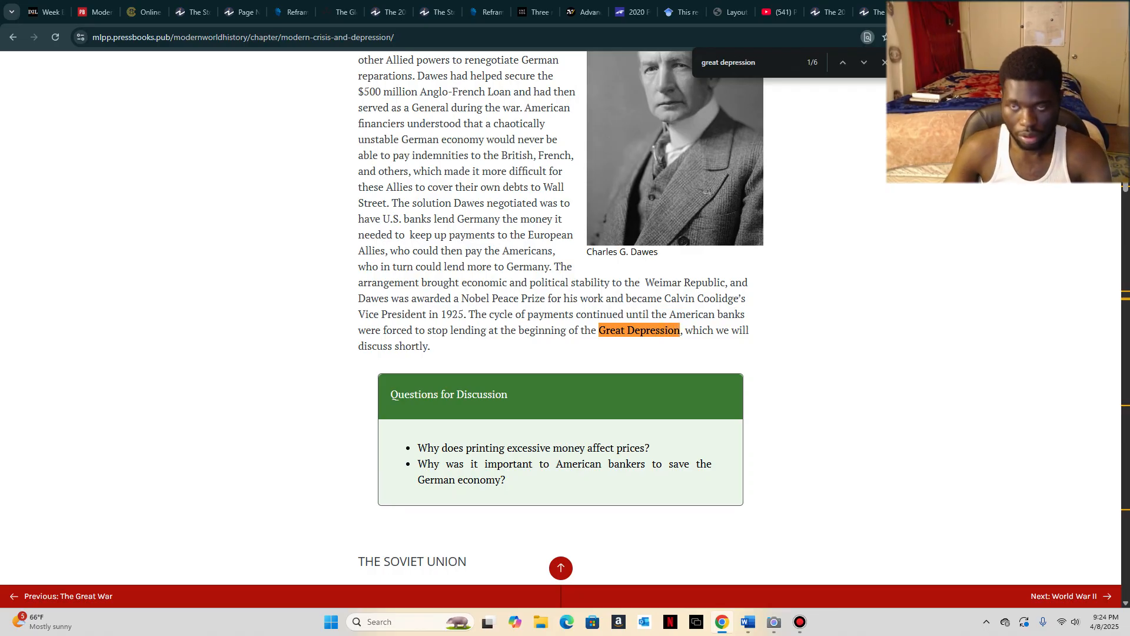
click(864, 61)
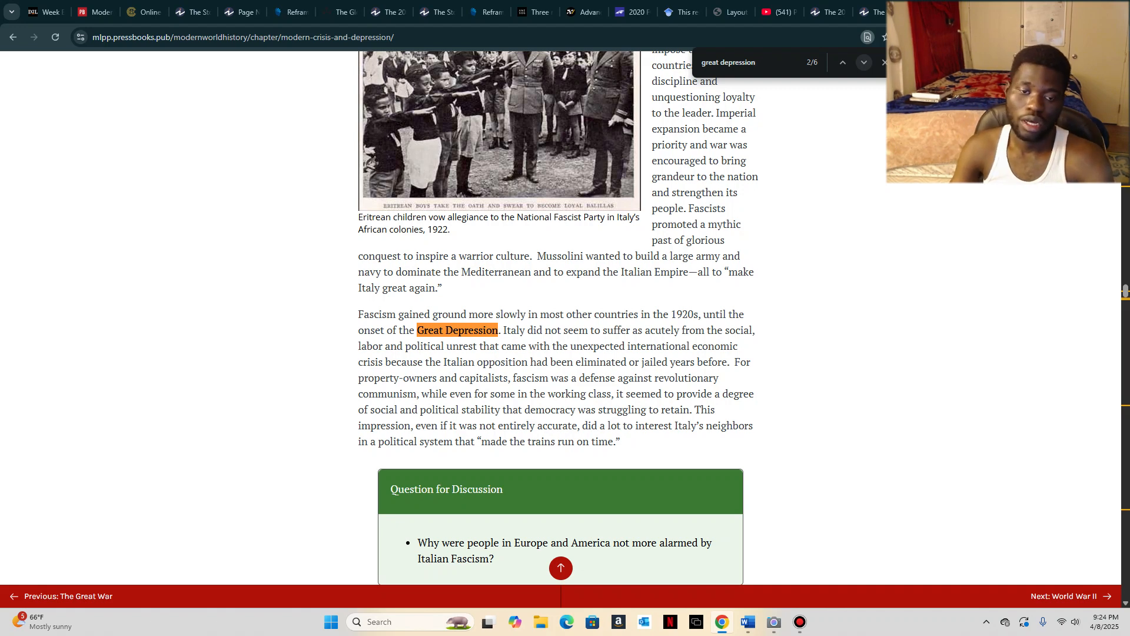
key(Return)
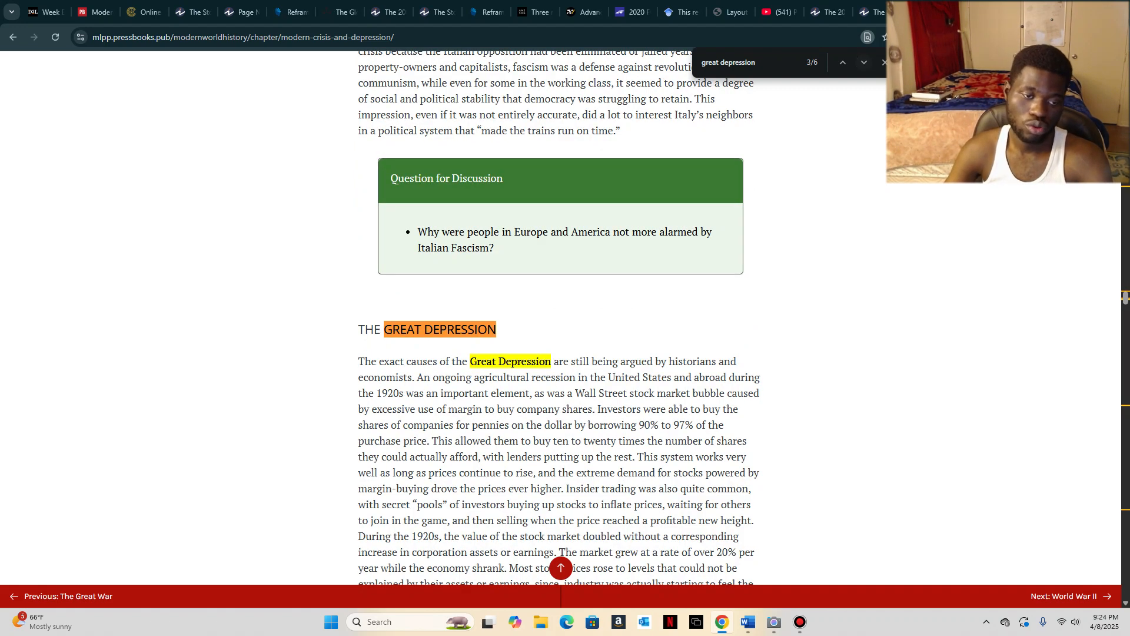
scroll(560, 318, down, 2)
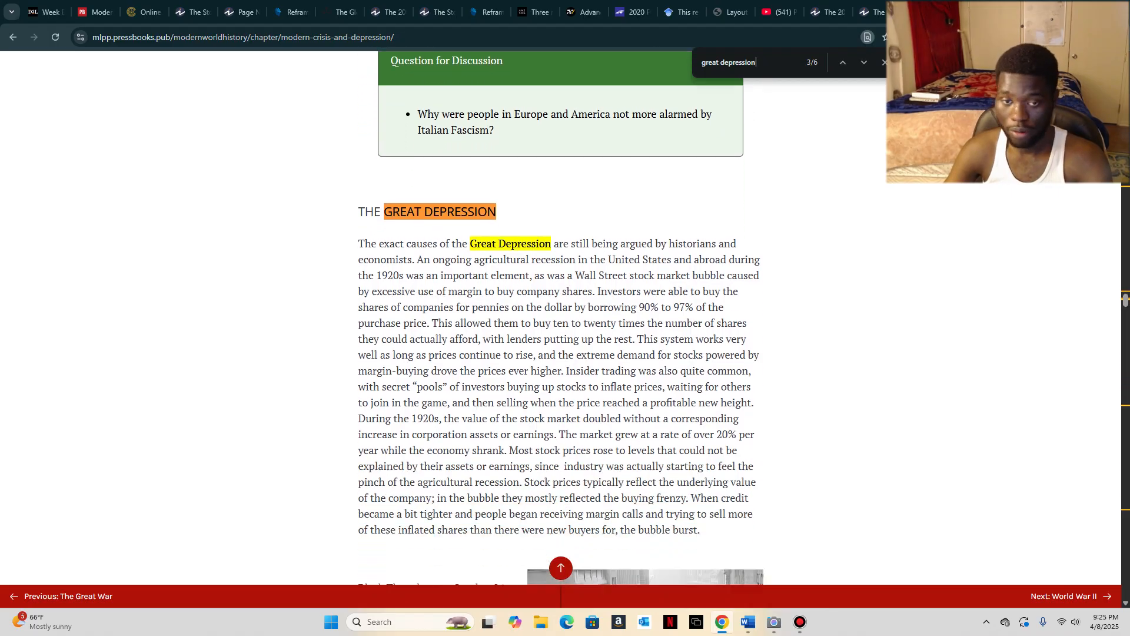
Step: Read the chapter's Great Depression section from its opening paragraph, past the Black Thursday passage, to the Bonus Army paragraph
drag(364, 243, 445, 323)
scroll(445, 323, down, 5)
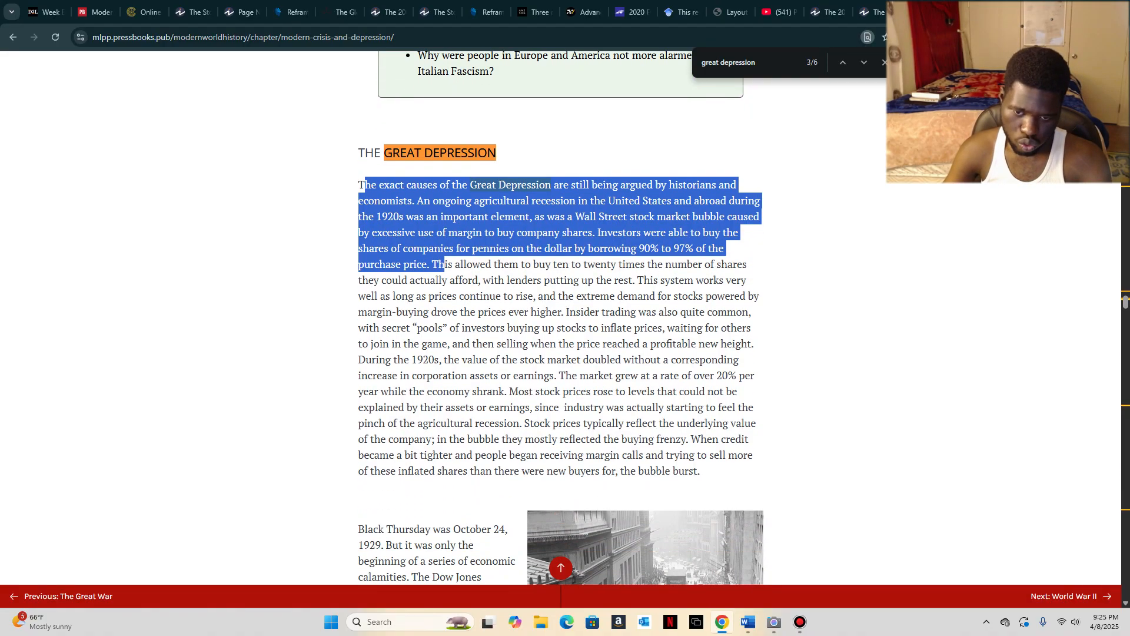
scroll(560, 318, down, 2)
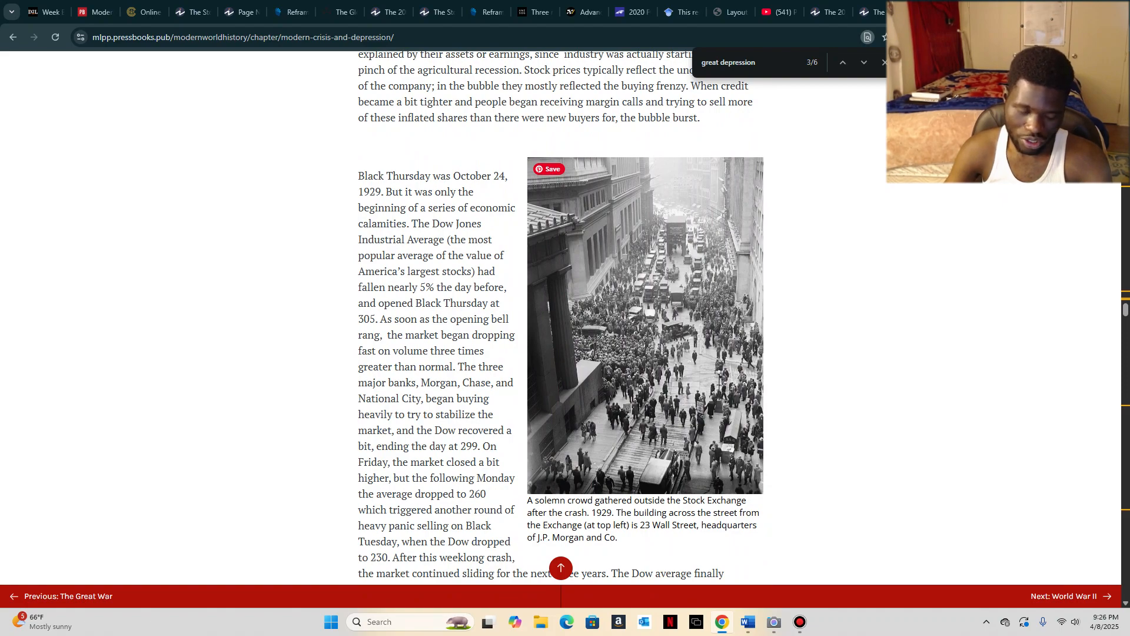
scroll(560, 318, down, 18)
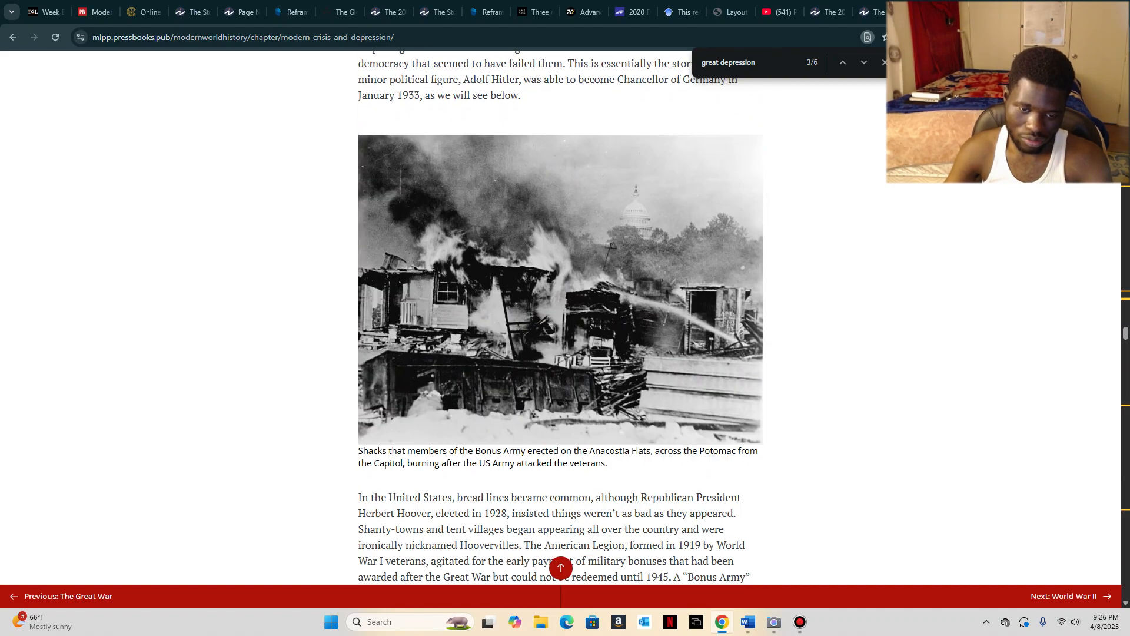
scroll(560, 317, down, 1)
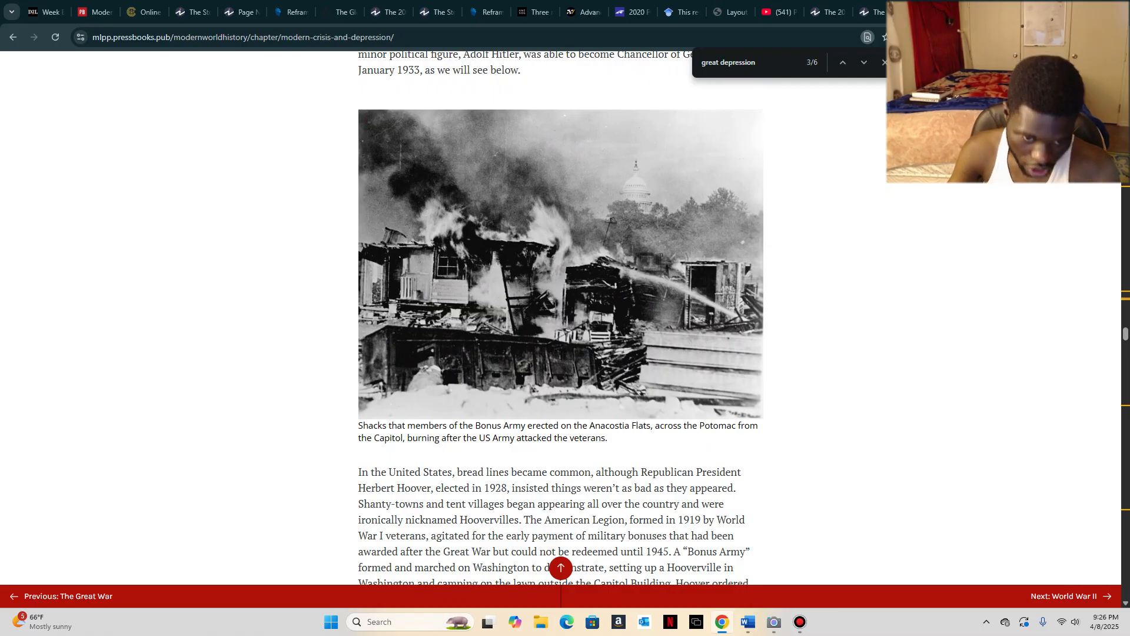
scroll(560, 318, down, 3)
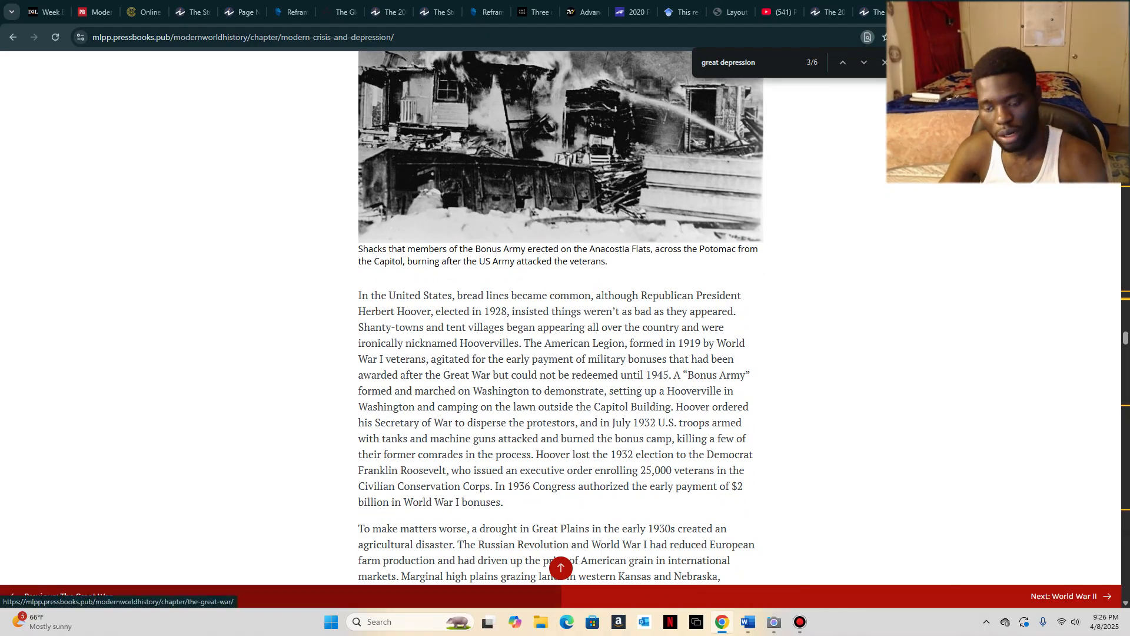
Step: Return to the Great Depression heading, close the page search, and review the section's opening paragraphs again
scroll(589, 483, up, 20)
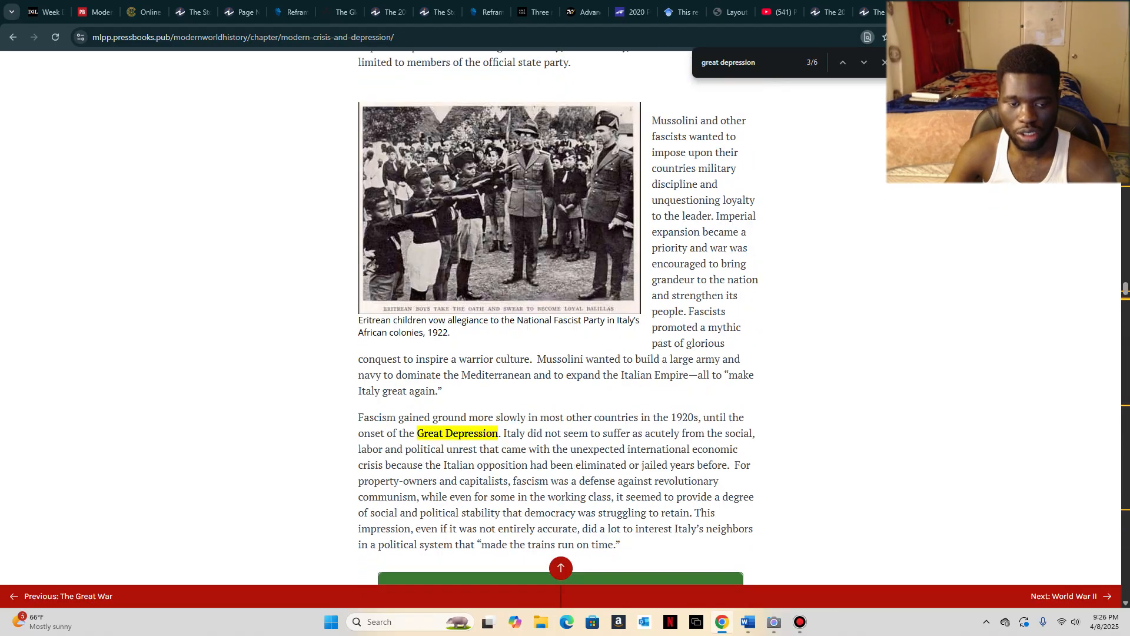
scroll(561, 318, down, 6)
click(554, 459)
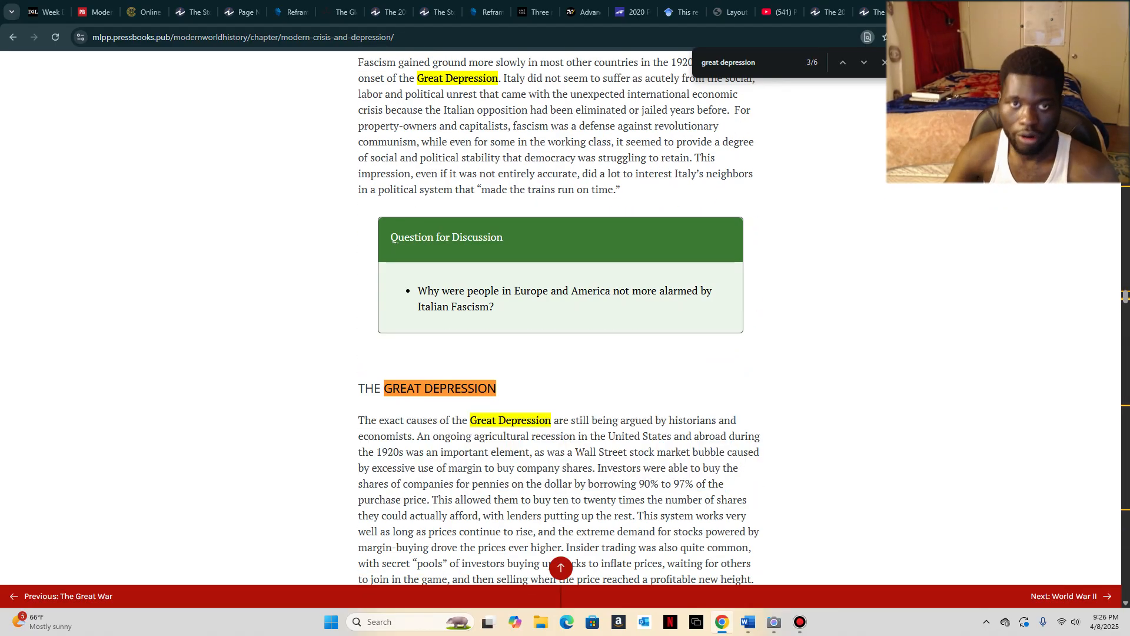
key(Escape)
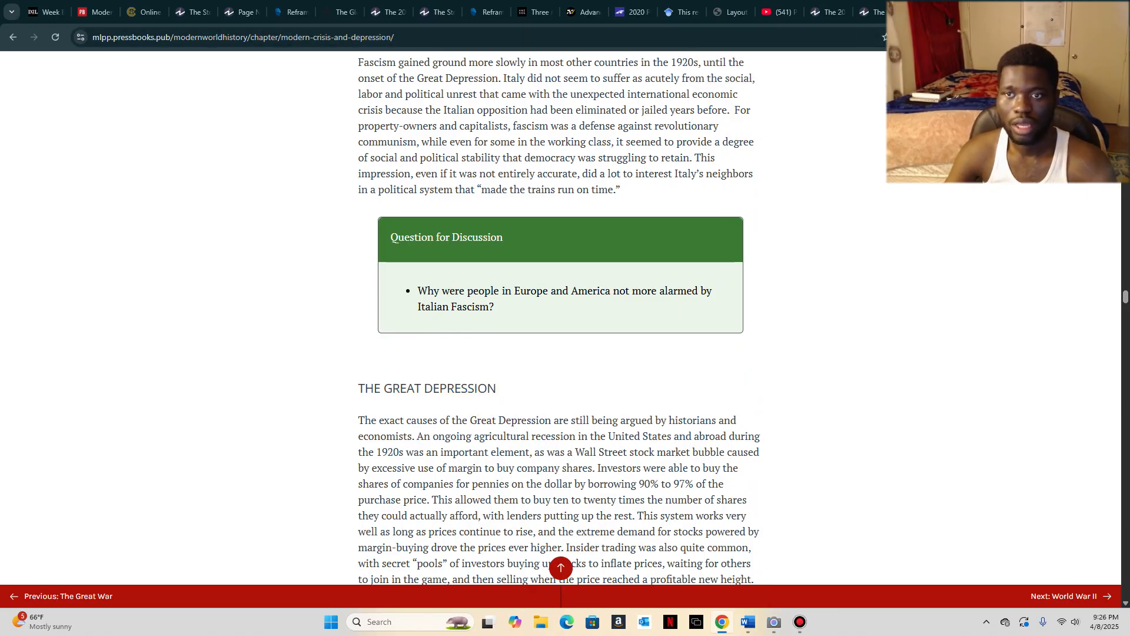
scroll(561, 330, down, 4)
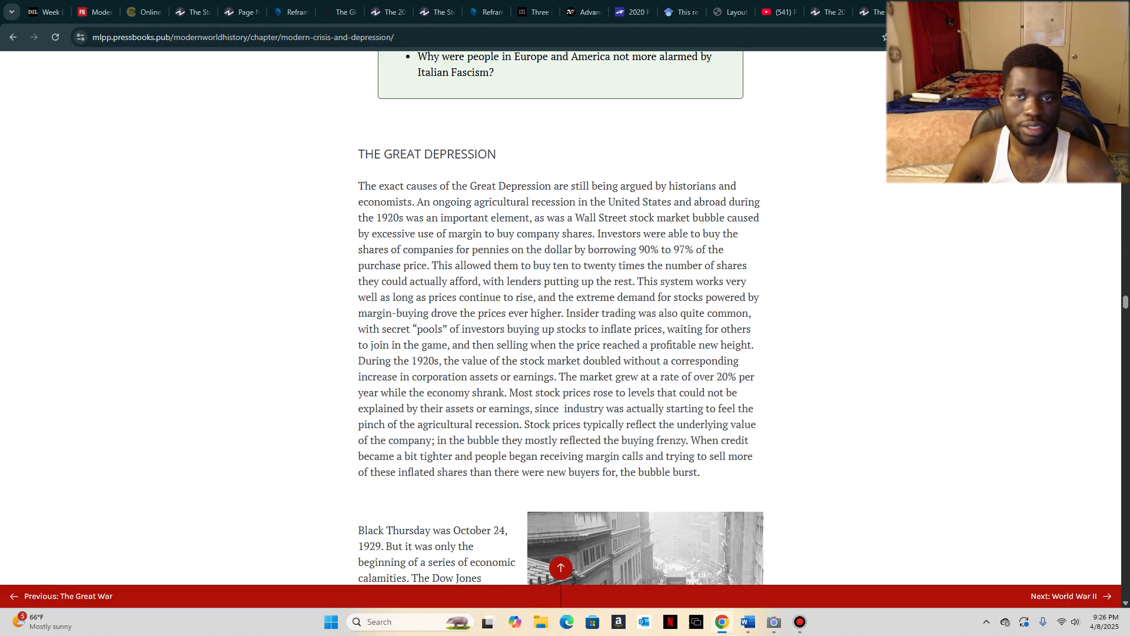
scroll(560, 329, up, 4)
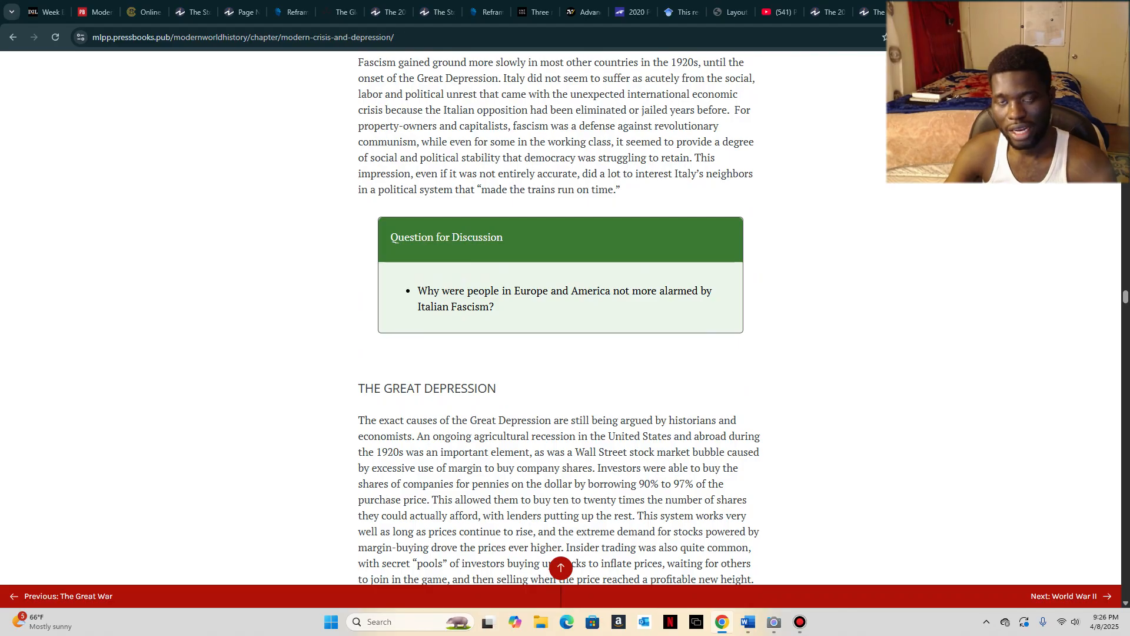
scroll(560, 317, down, 8)
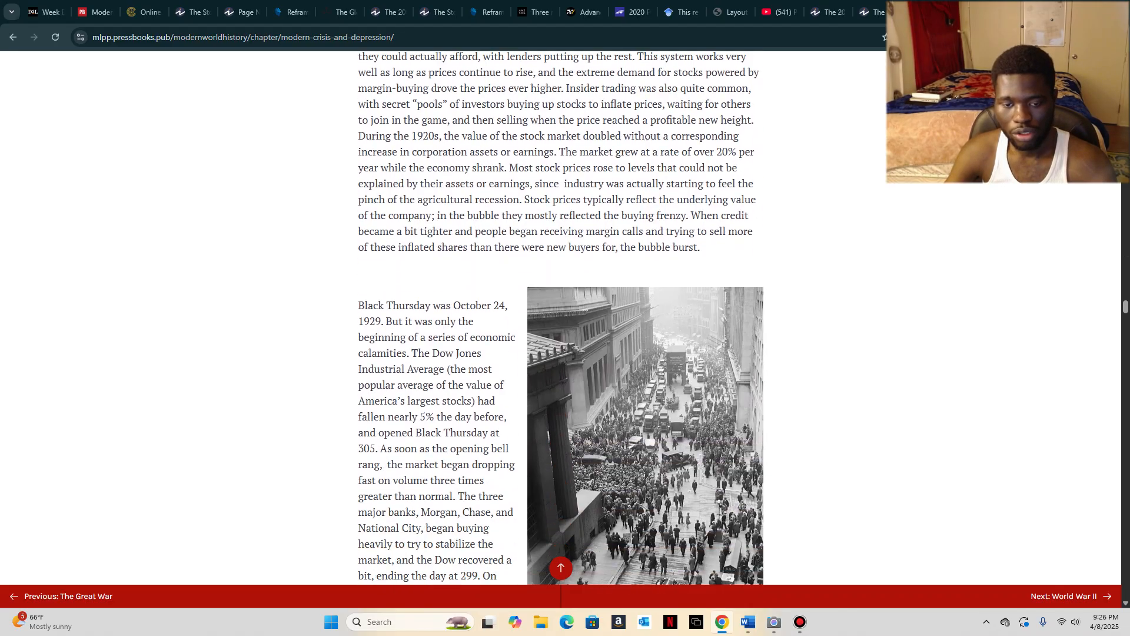
Step: Go back to the start of the Modern Crisis chapter and return to the book's table of contents
scroll(561, 317, up, 16)
scroll(560, 318, up, 20)
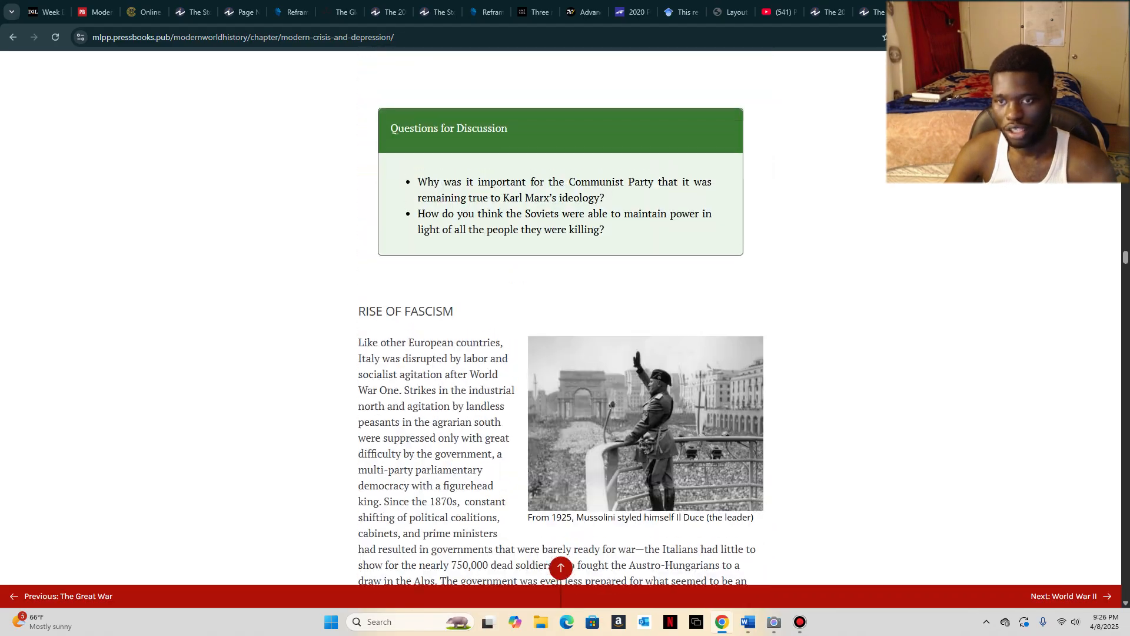
scroll(560, 317, up, 2)
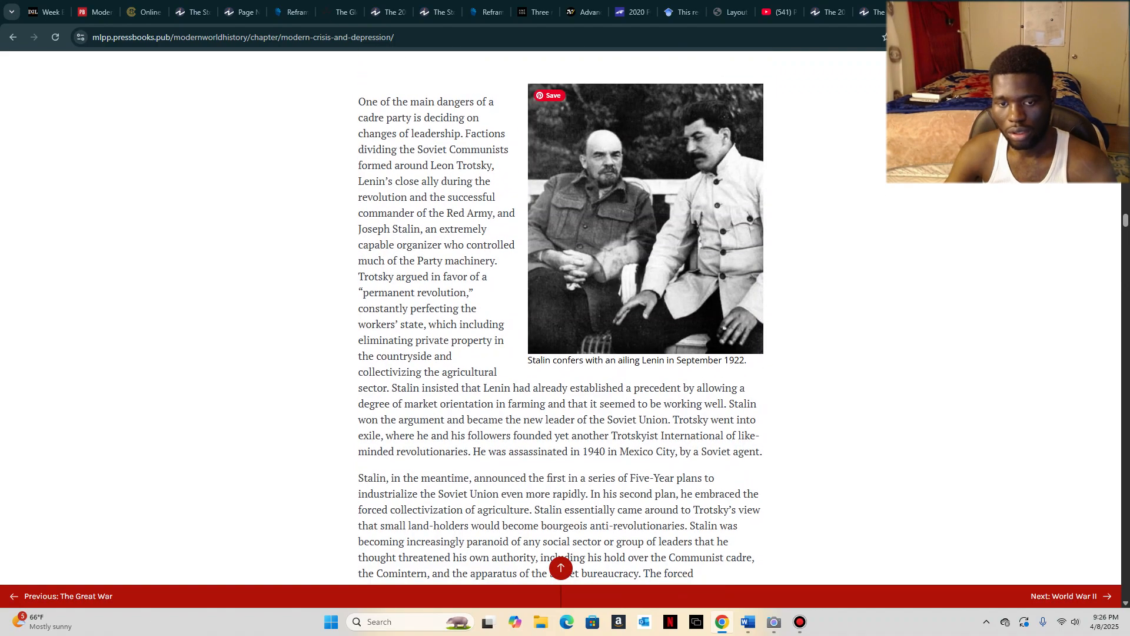
scroll(560, 318, up, 20)
scroll(560, 317, up, 15)
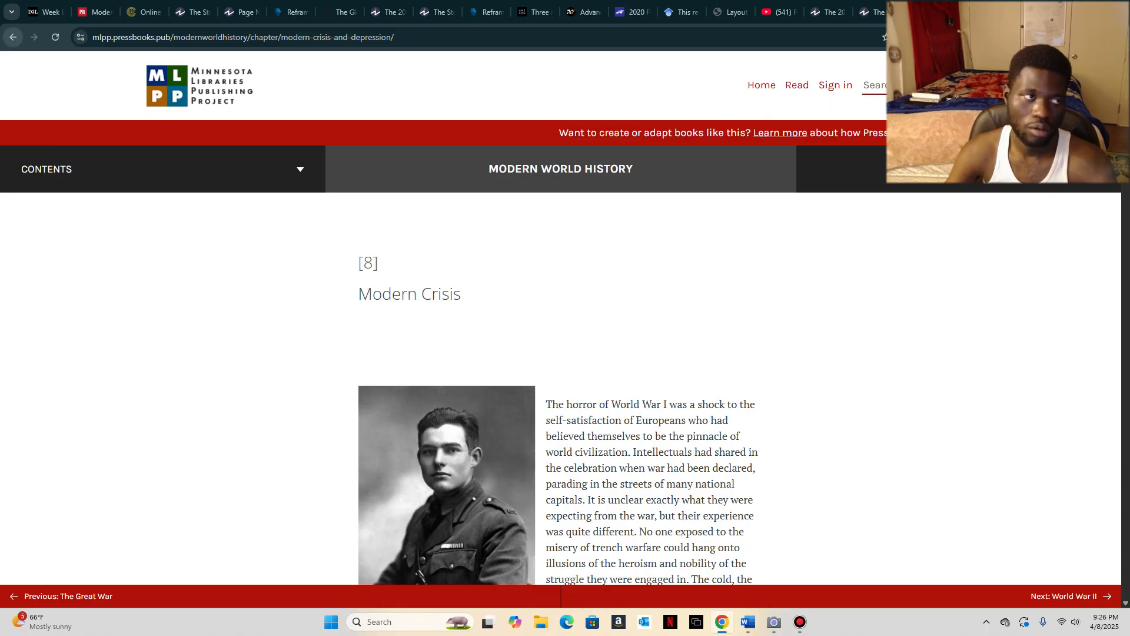
click(13, 37)
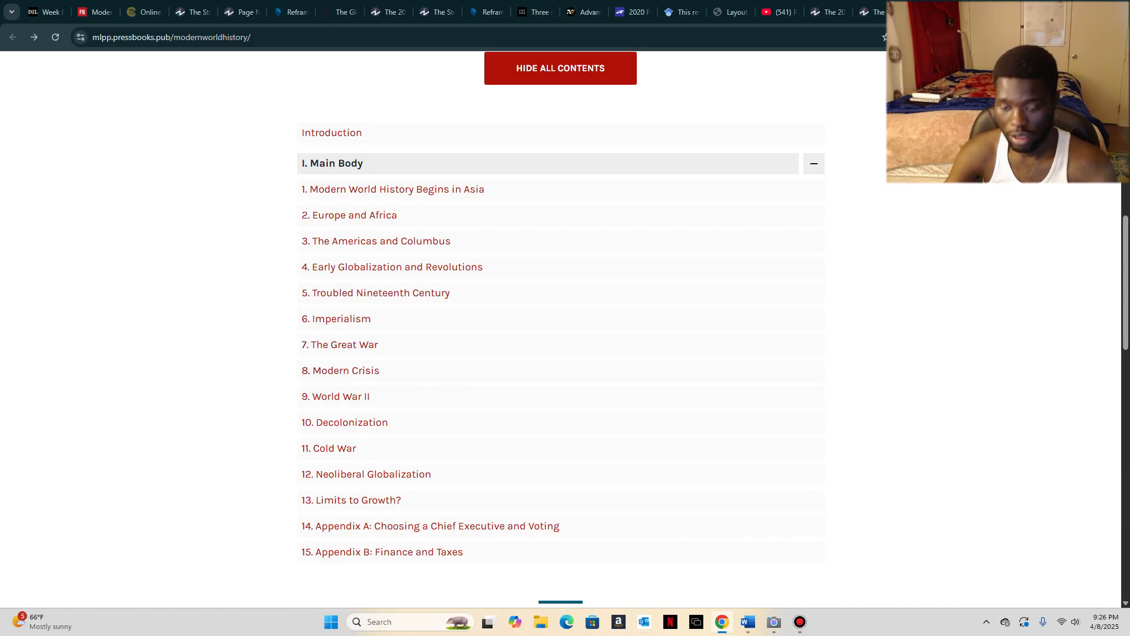
Step: Switch to the paper in Word and highlight the personal reflection paragraph starting "I see the Great Depression"
click(748, 622)
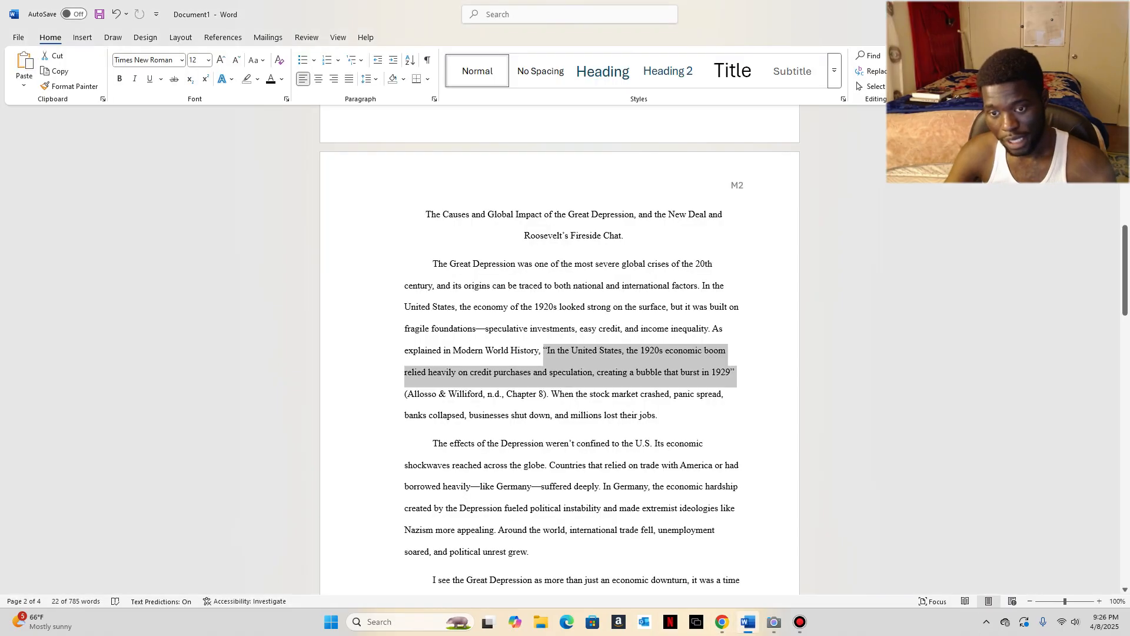
click(520, 394)
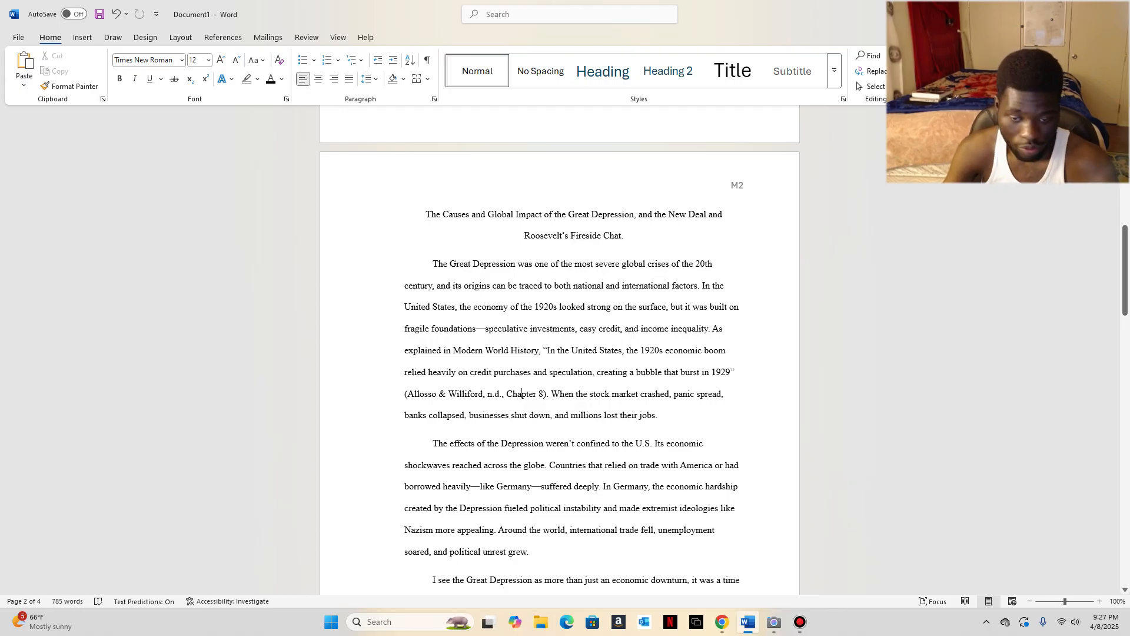
scroll(559, 353, down, 3)
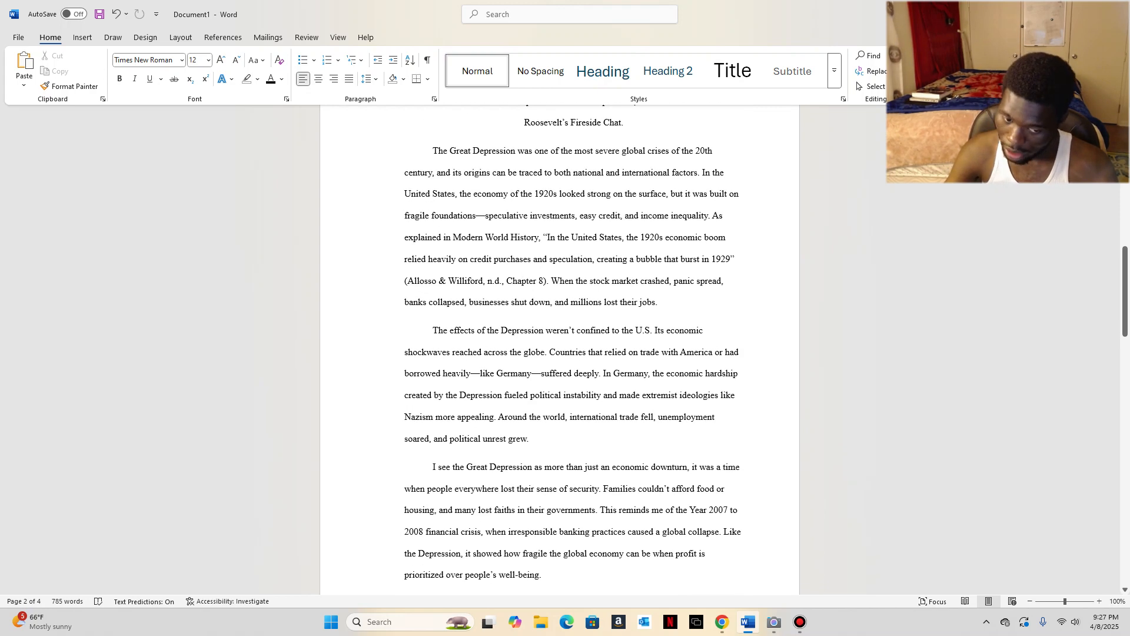
drag(432, 467, 540, 588)
drag(540, 539, 433, 429)
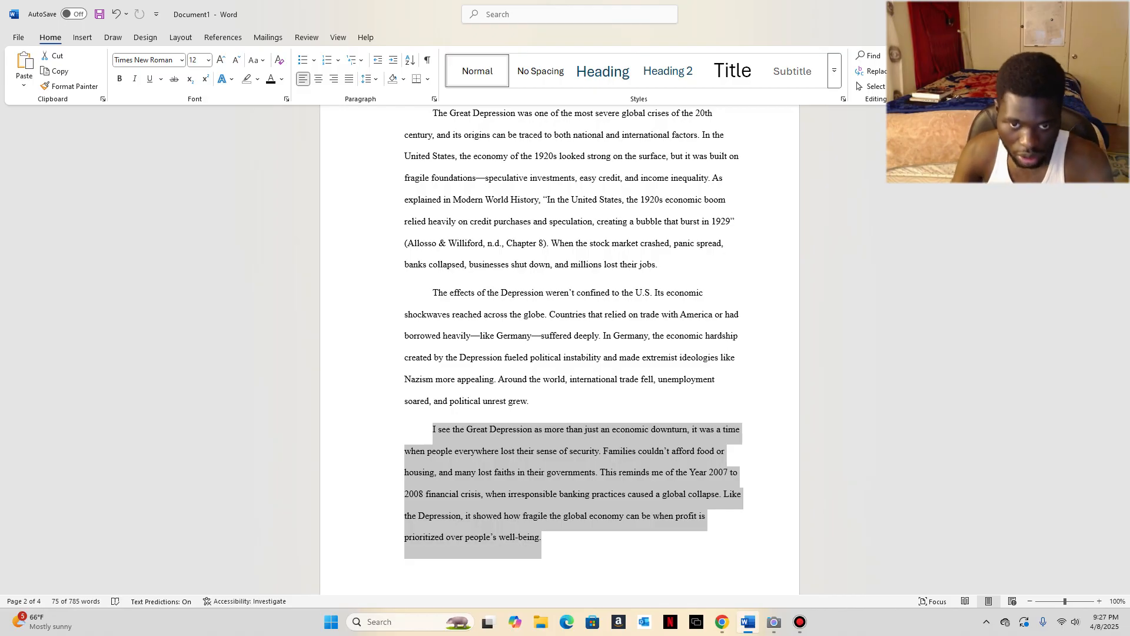
Step: Review page 3 of the paper and highlight the paragraph starting "In my view, Roosevelt's communication style", then clear the selection
scroll(559, 347, down, 5)
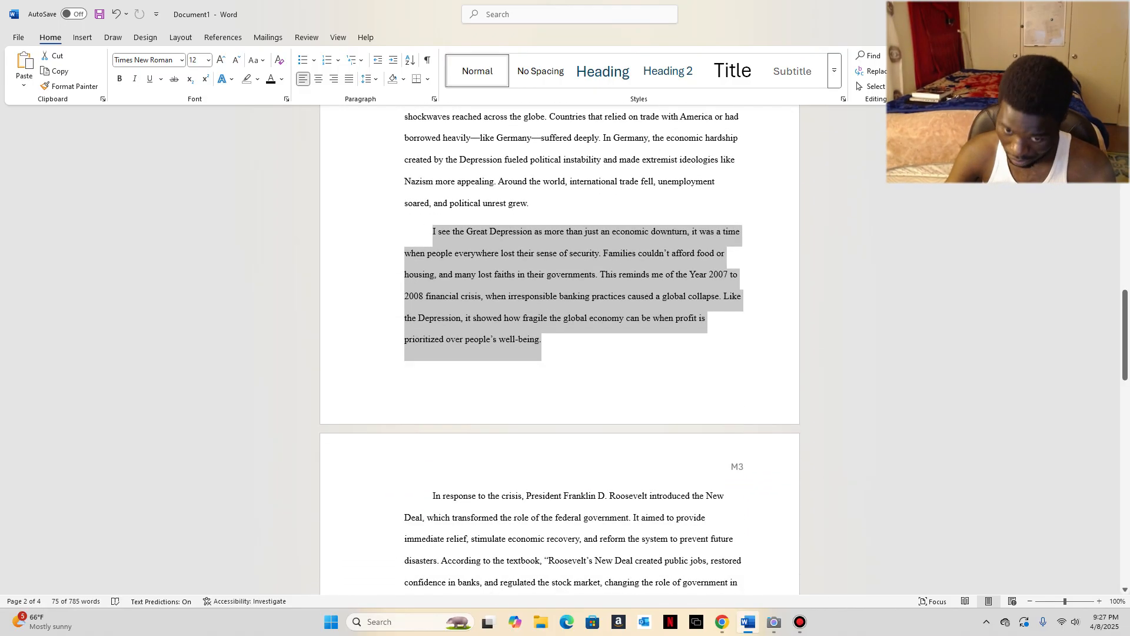
scroll(560, 347, down, 8)
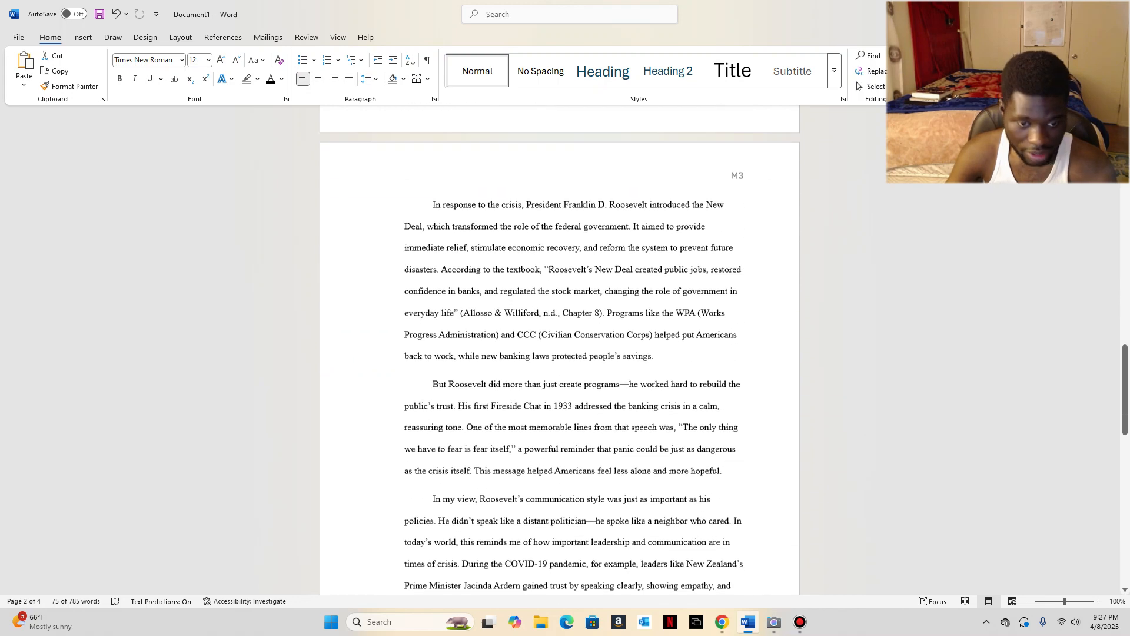
scroll(559, 348, down, 1)
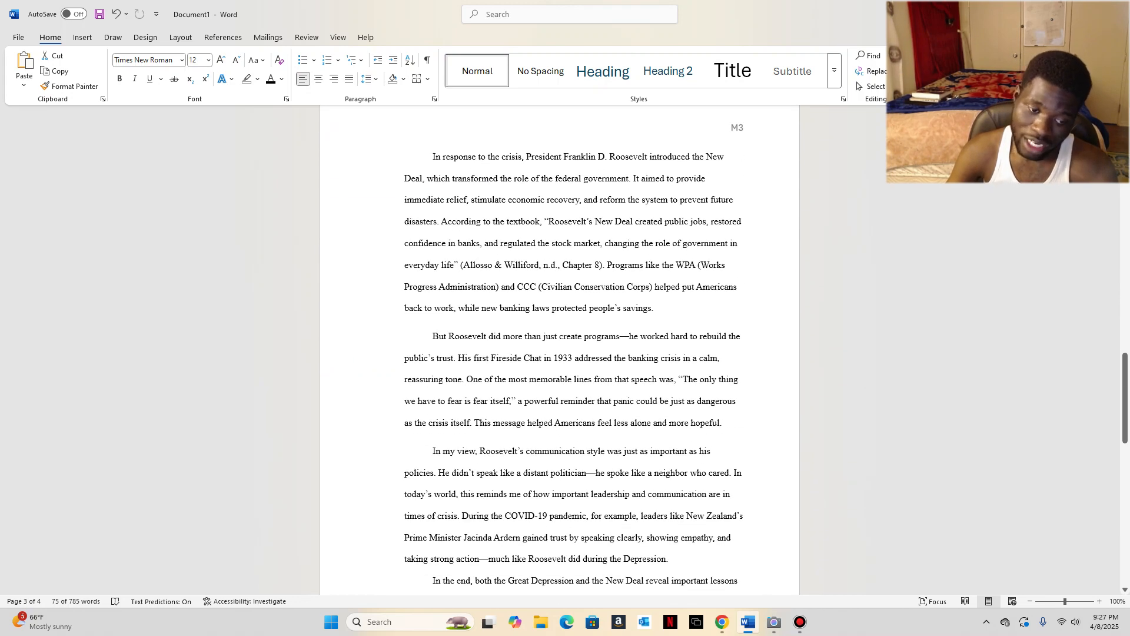
drag(434, 450, 522, 493)
scroll(522, 493, down, 3)
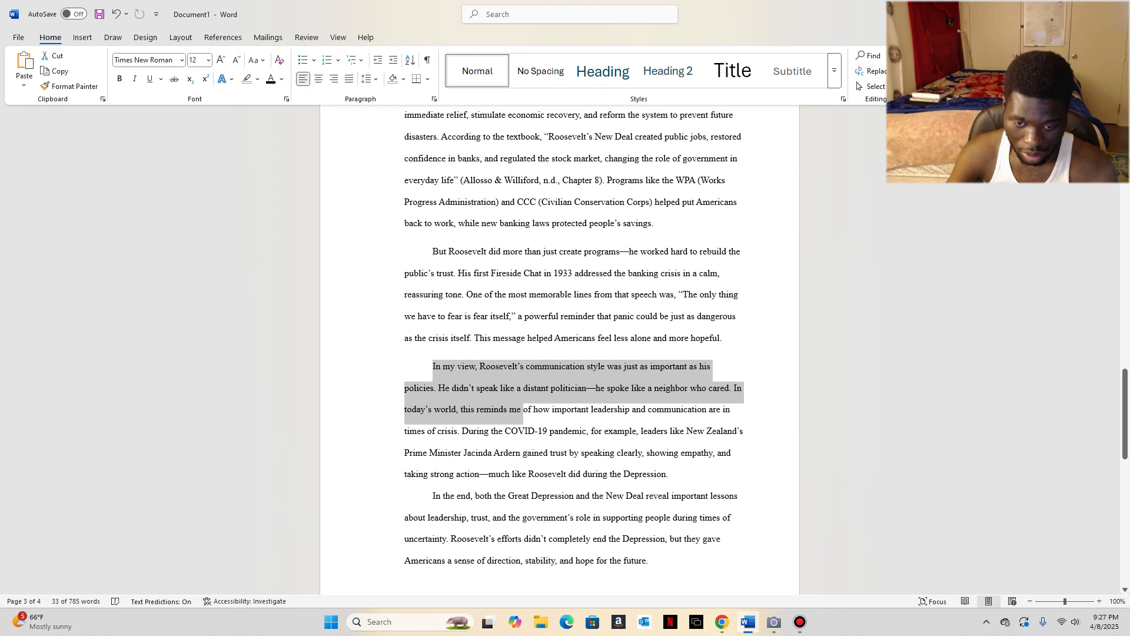
drag(669, 475, 431, 368)
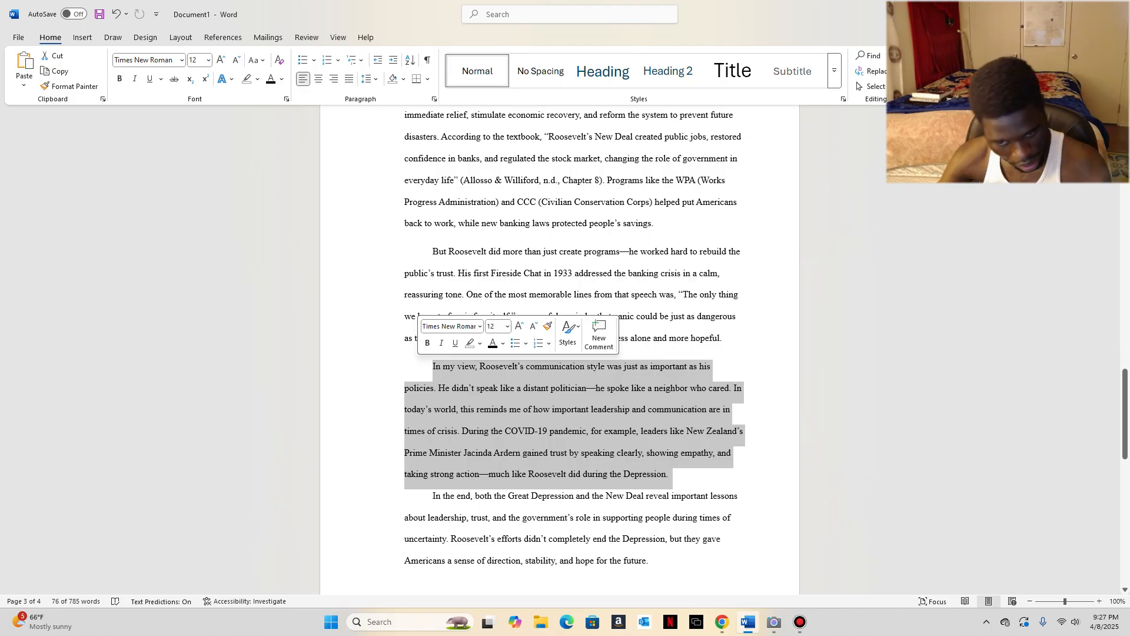
click(531, 461)
Step: Center the "Bibliograph" heading on the paper's last page
scroll(531, 461, down, 1)
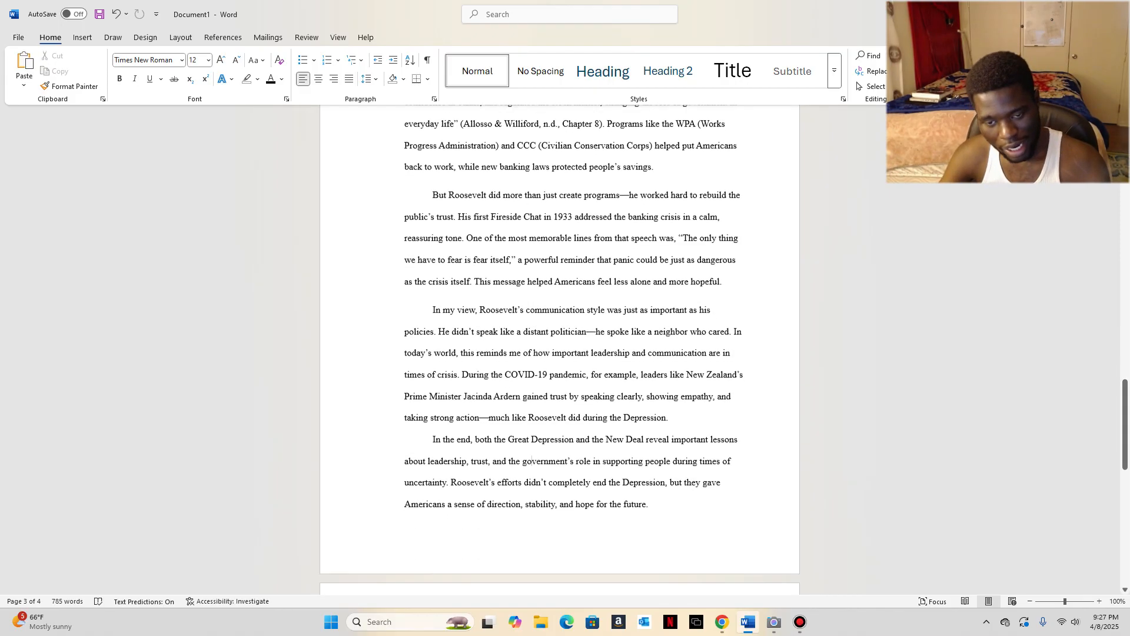
scroll(531, 461, down, 6)
drag(486, 476, 432, 475)
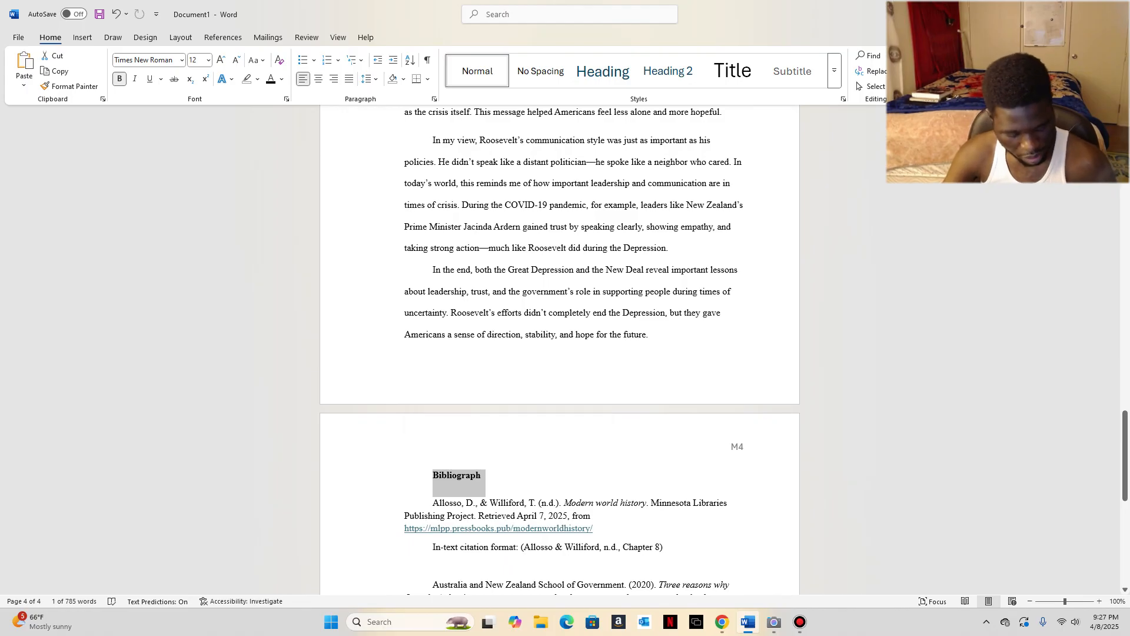
key(ctrl+e)
key(Left)
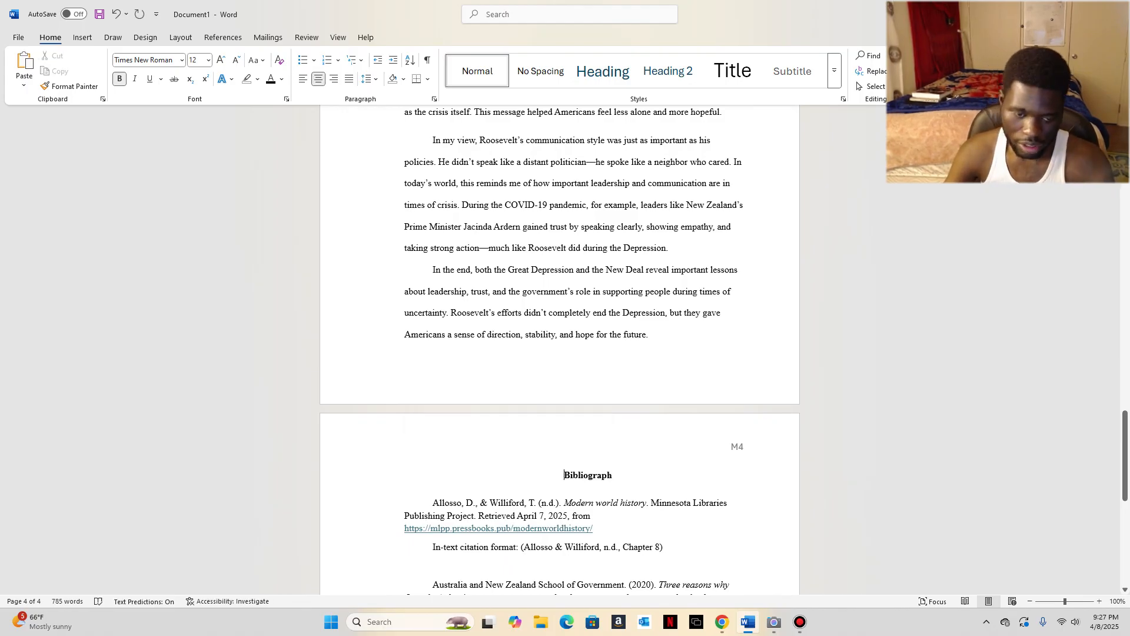
Step: Highlight the first reference's web link and the in-text citation format line below it for review
scroll(544, 471, down, 2)
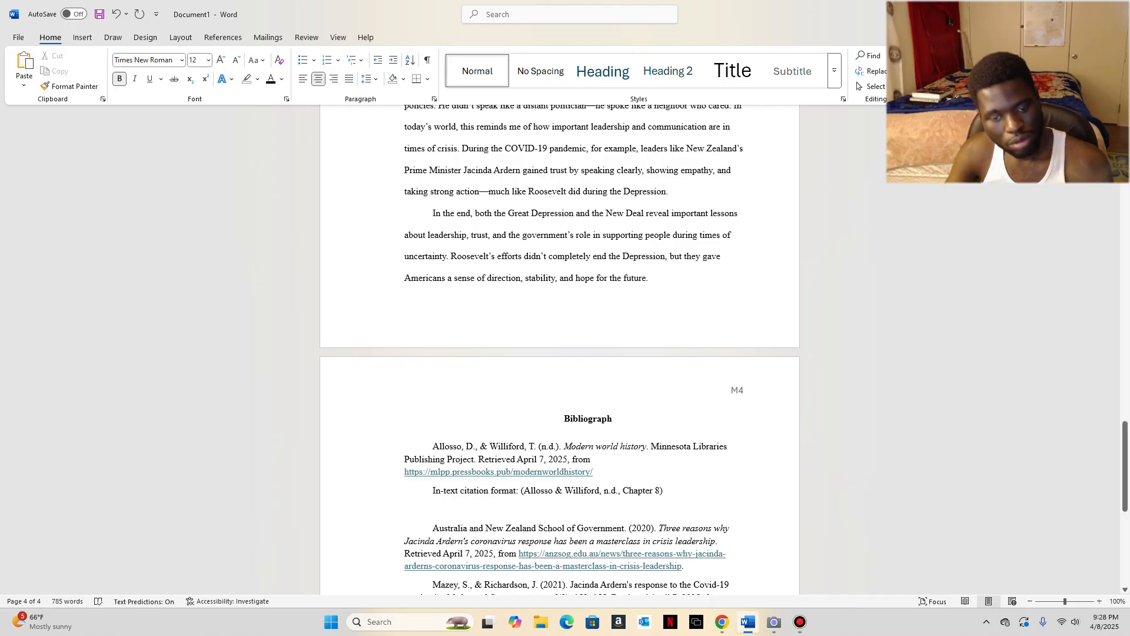
drag(660, 490, 404, 472)
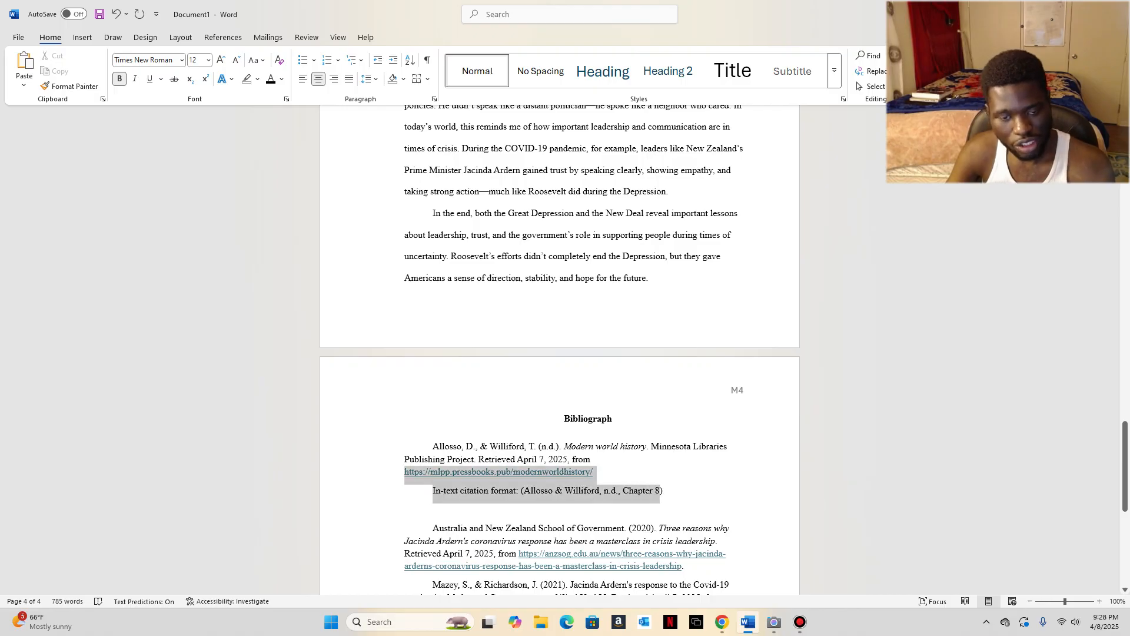
scroll(559, 347, up, 1)
scroll(560, 347, up, 1)
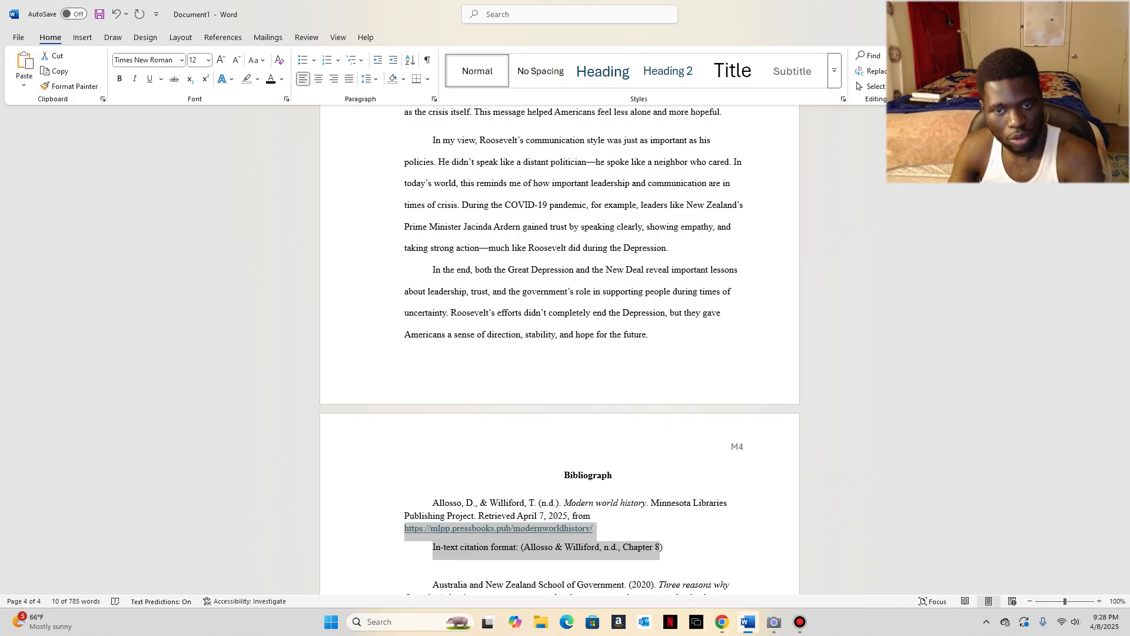
Step: Highlight the four references below the in-text citation line for review, and place the cursor after the first reference's web link
scroll(559, 350, down, 3)
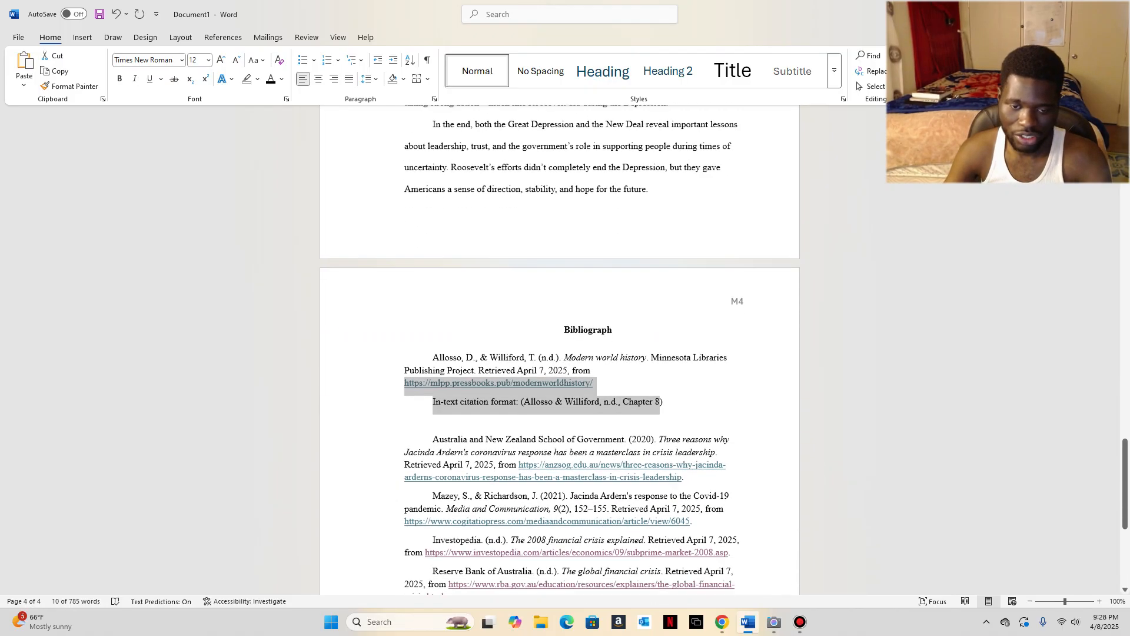
click(433, 411)
scroll(559, 411, down, 1)
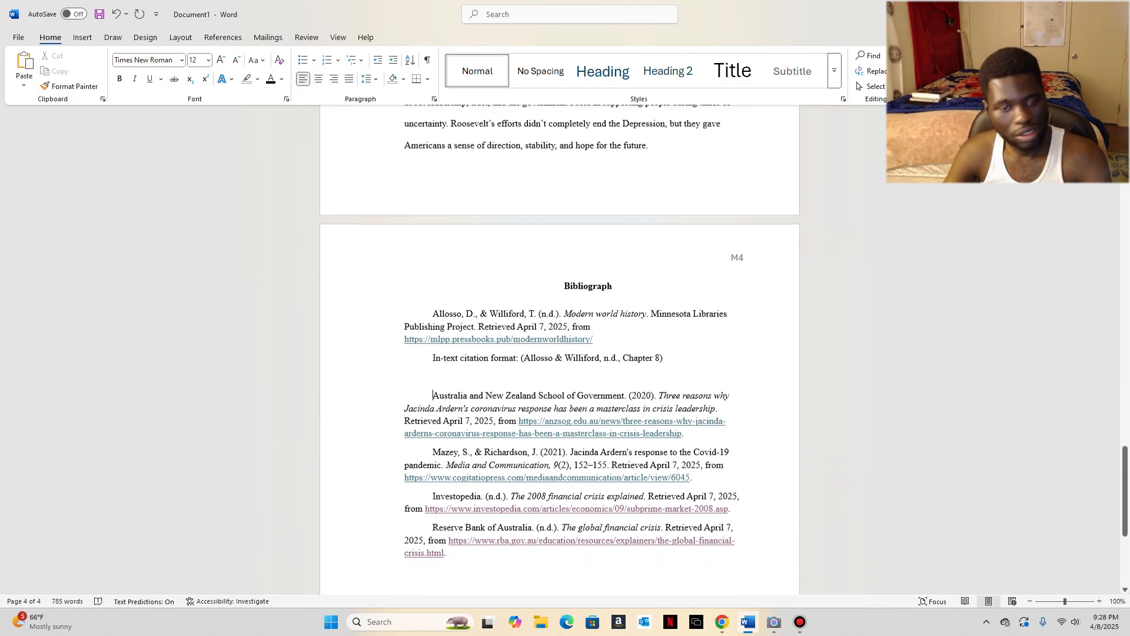
drag(433, 386, 453, 550)
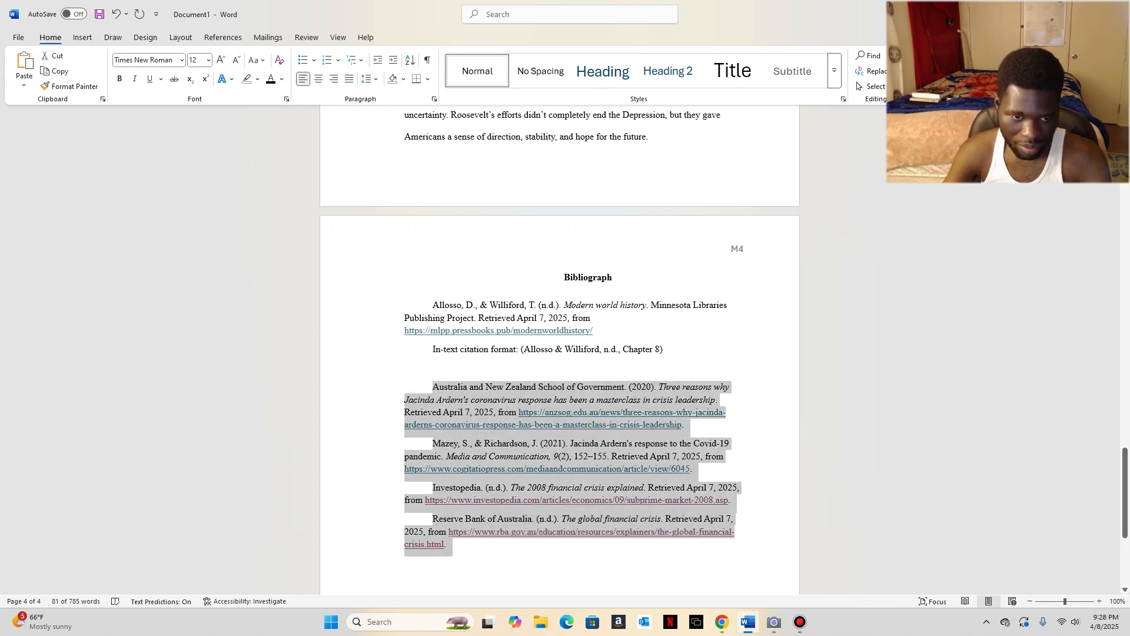
scroll(559, 353, down, 1)
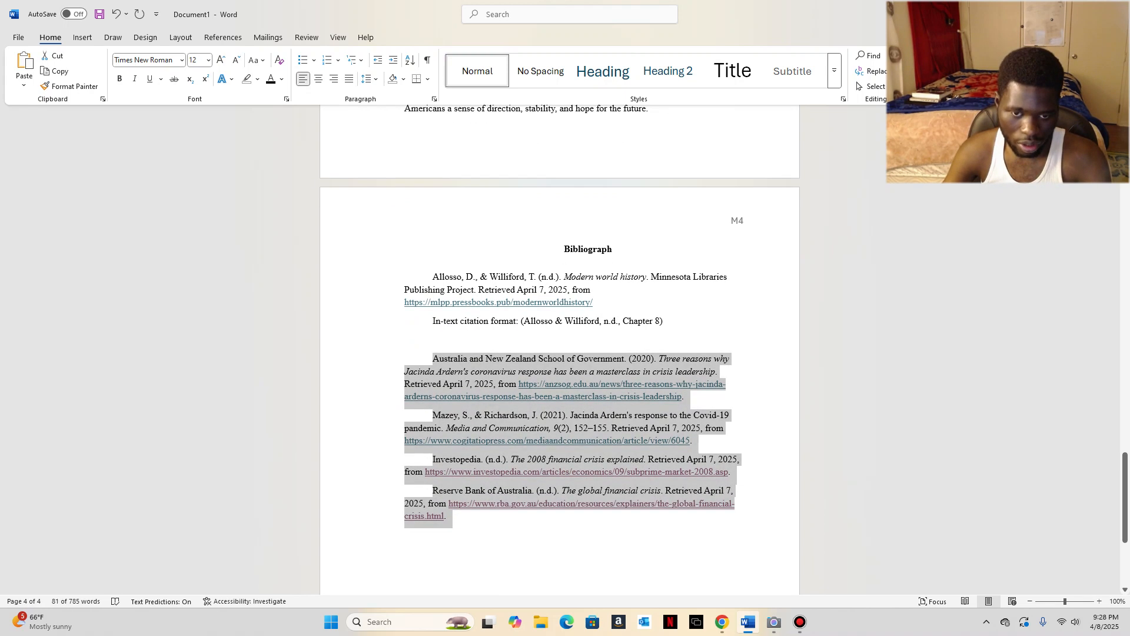
click(593, 302)
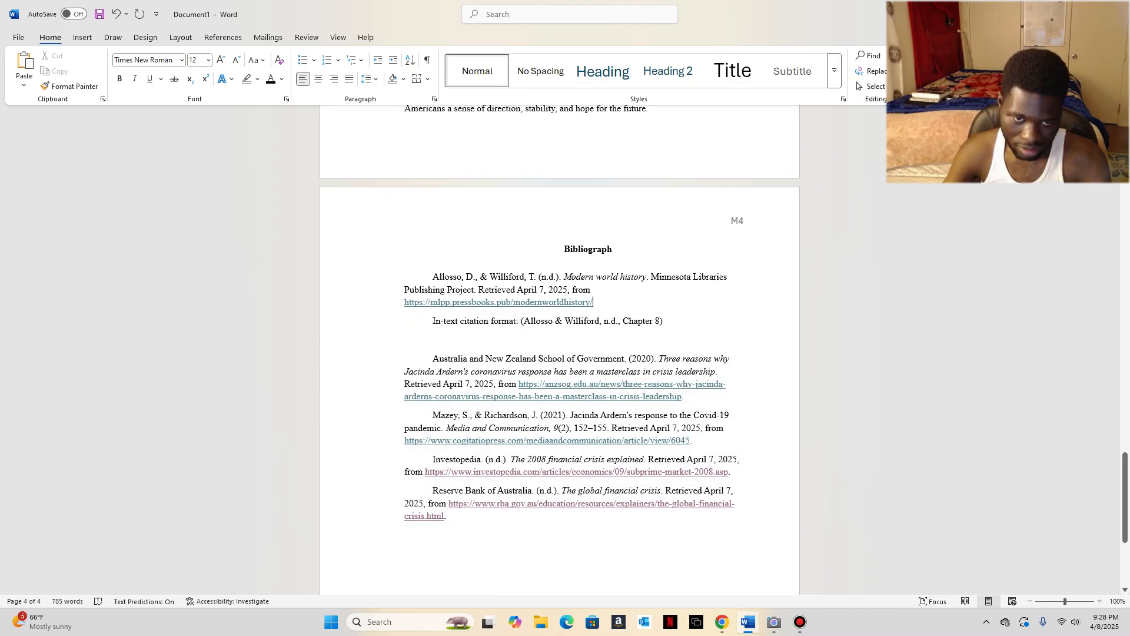
Step: Highlight the retrieval date April 7, 2025 in the first reference, then place the cursor on the empty line below the last reference
drag(517, 290, 567, 289)
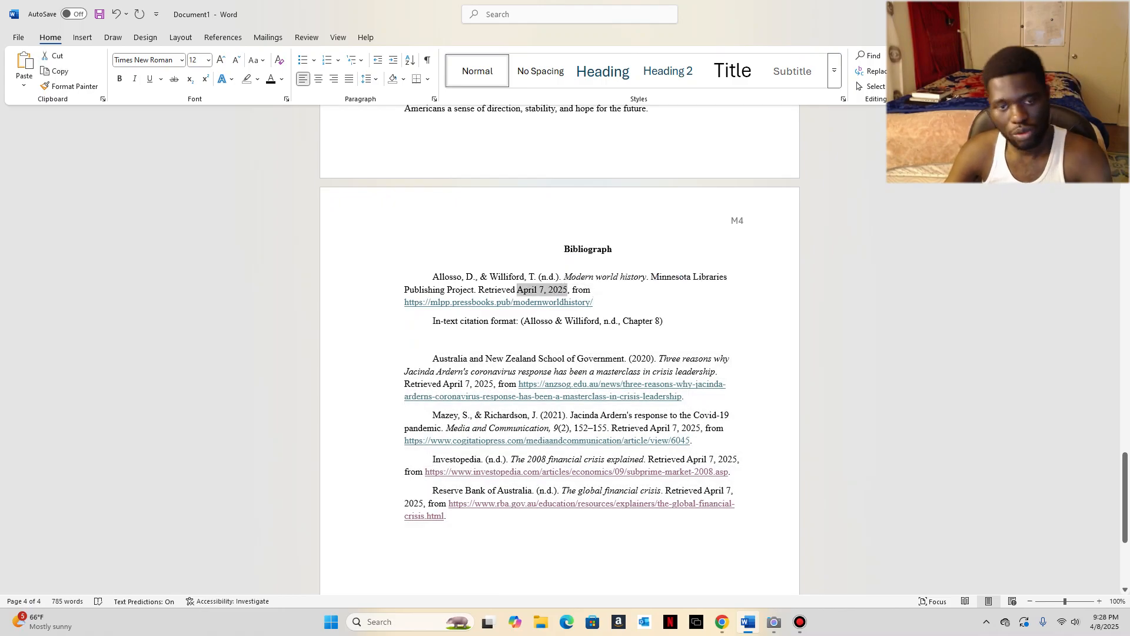
scroll(560, 353, down, 5)
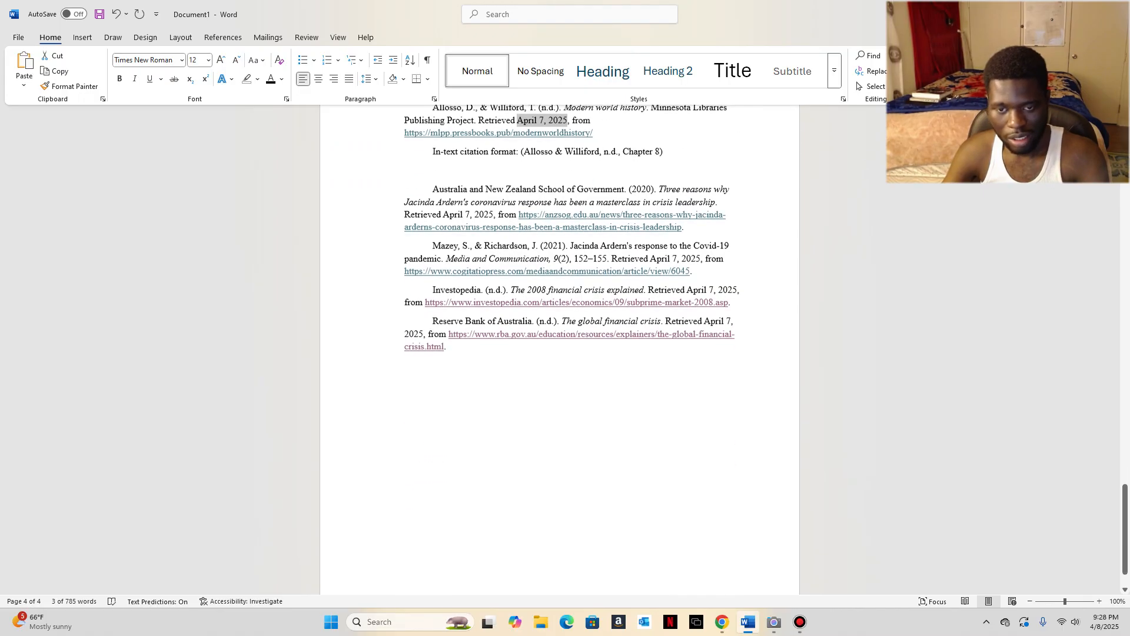
scroll(559, 353, down, 2)
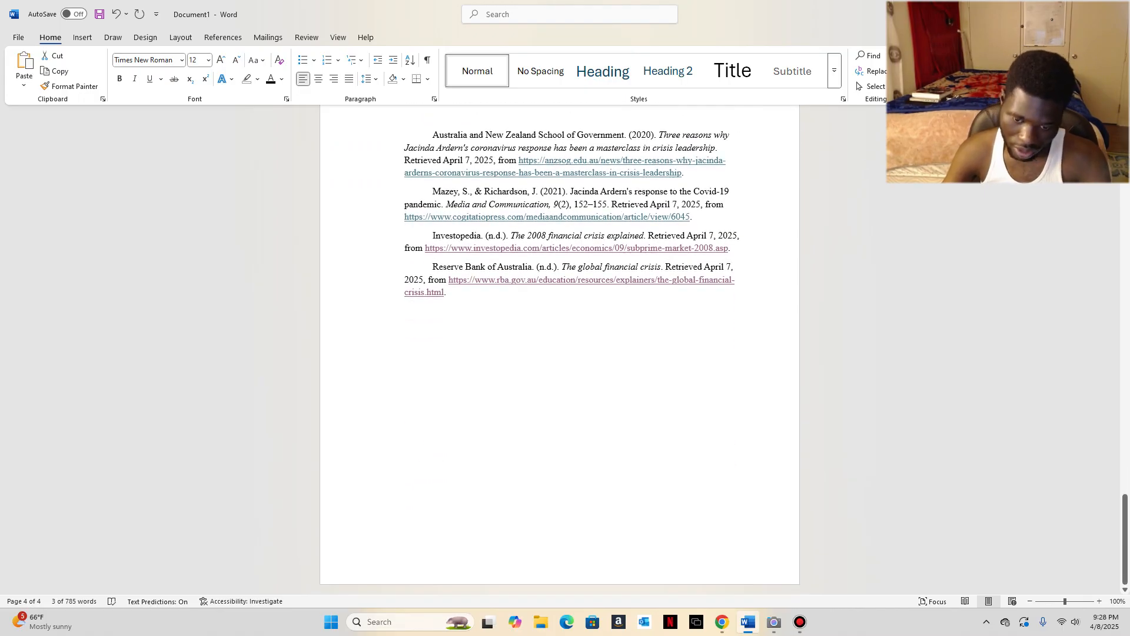
click(405, 310)
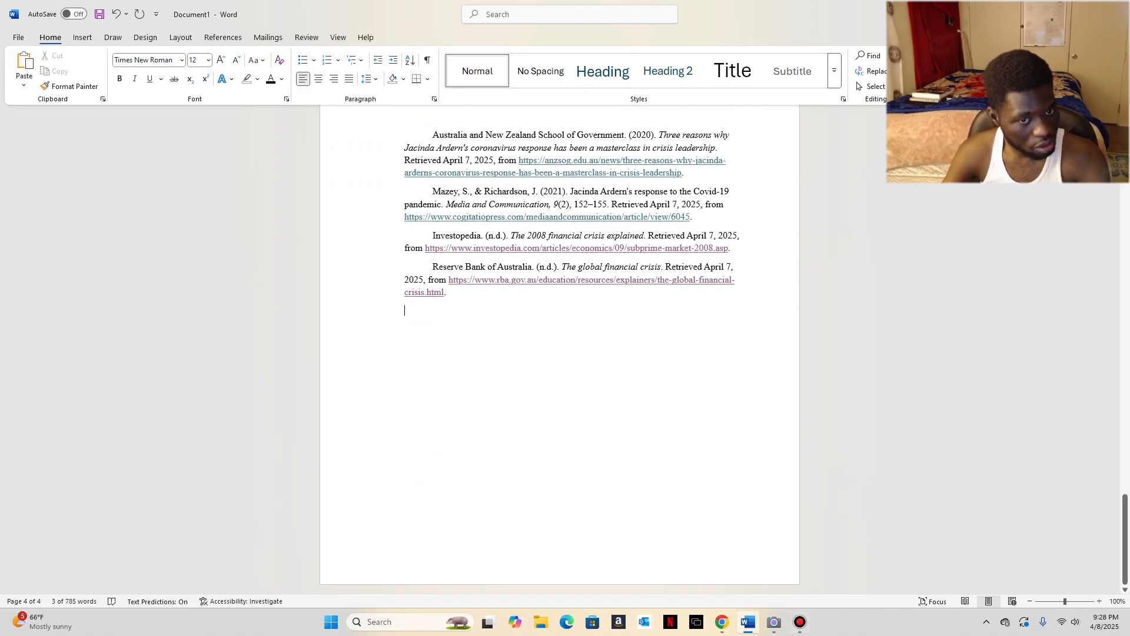
Step: Highlight the assignment submission date on the cover page for review, then clear the selection
scroll(560, 353, up, 17)
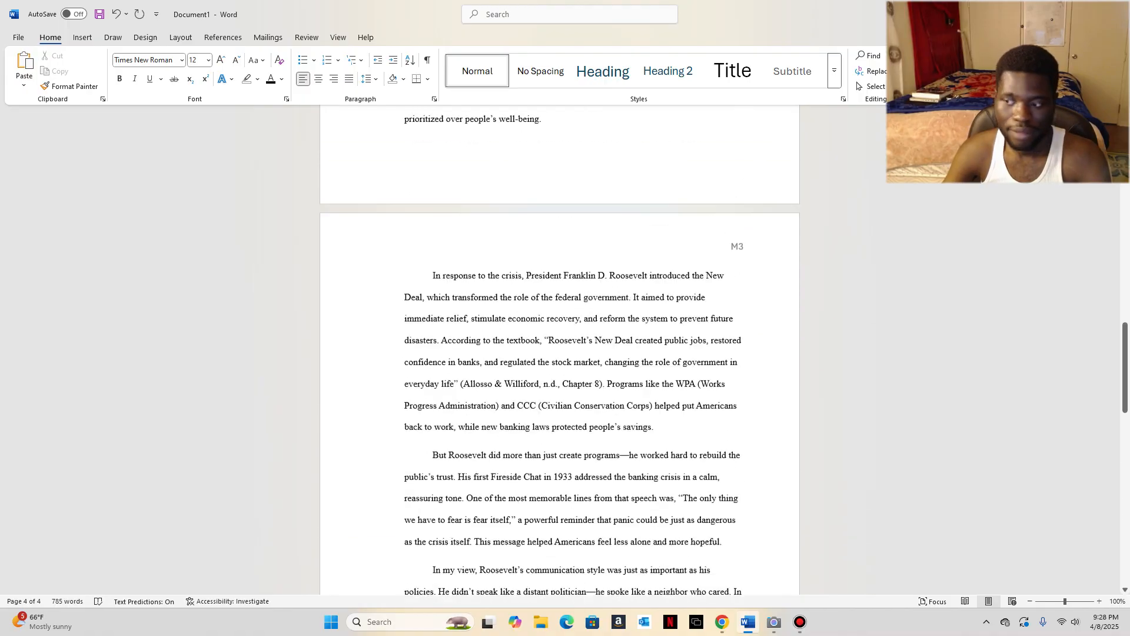
scroll(559, 353, up, 20)
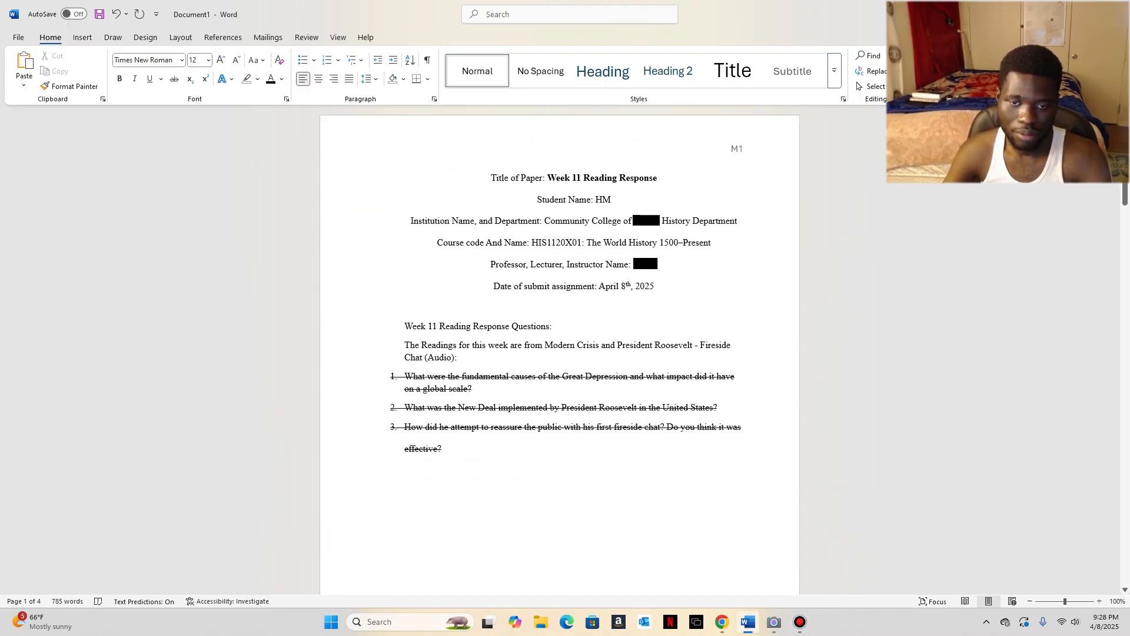
drag(655, 286, 598, 286)
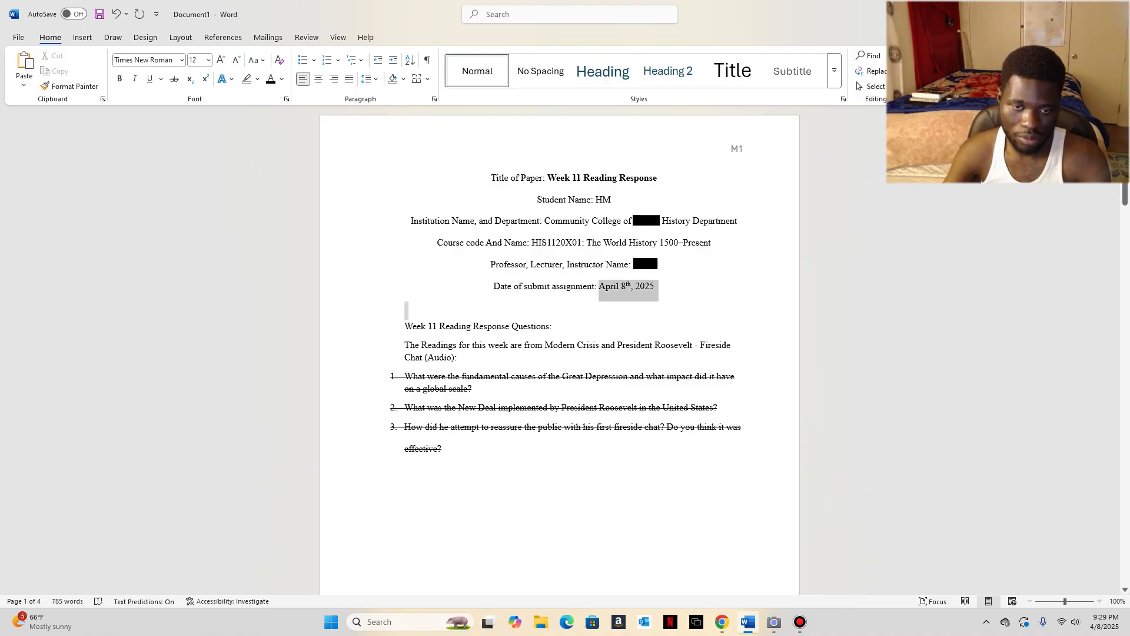
click(623, 345)
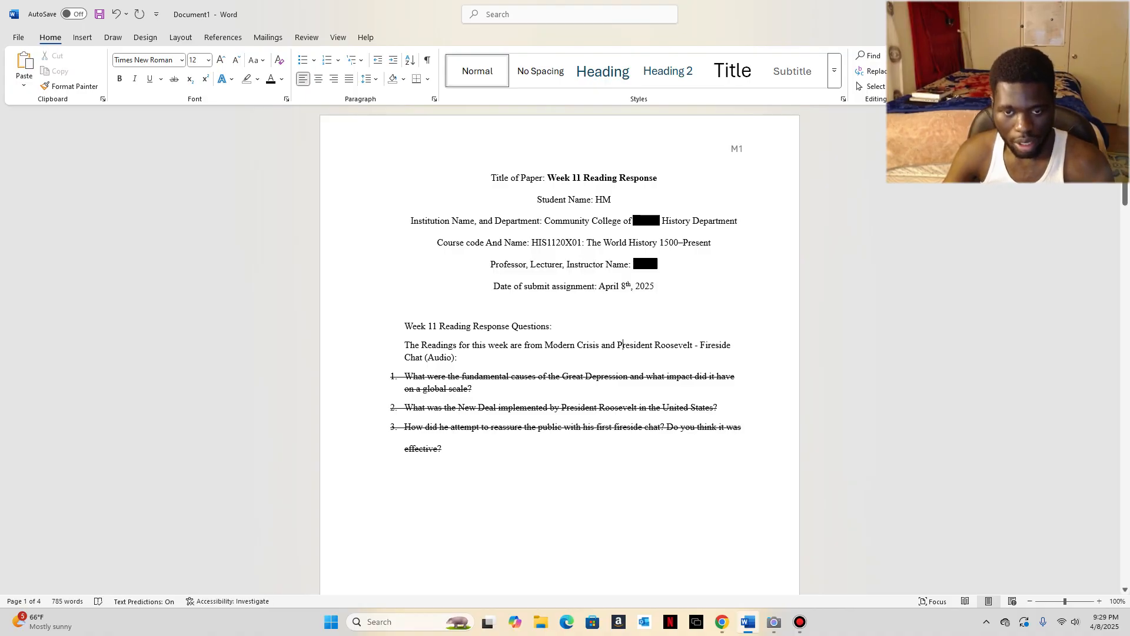
Step: Delete the "Date of submit assignment:" label on the cover page and shorten the professor line's label to "Instructor"
drag(598, 287, 494, 287)
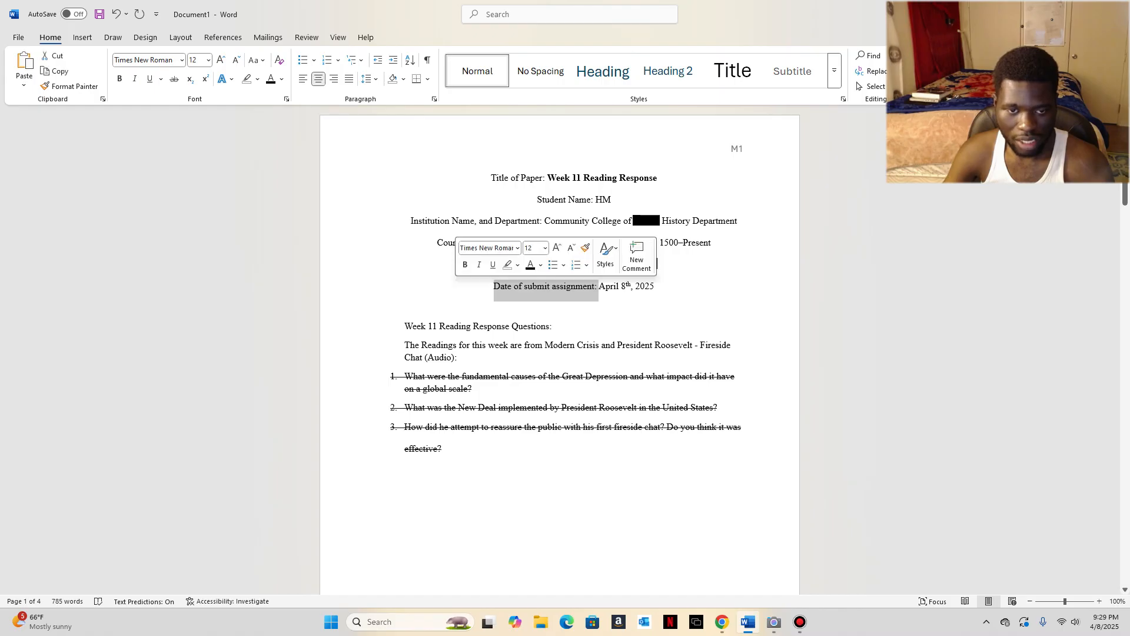
key(BackSpace)
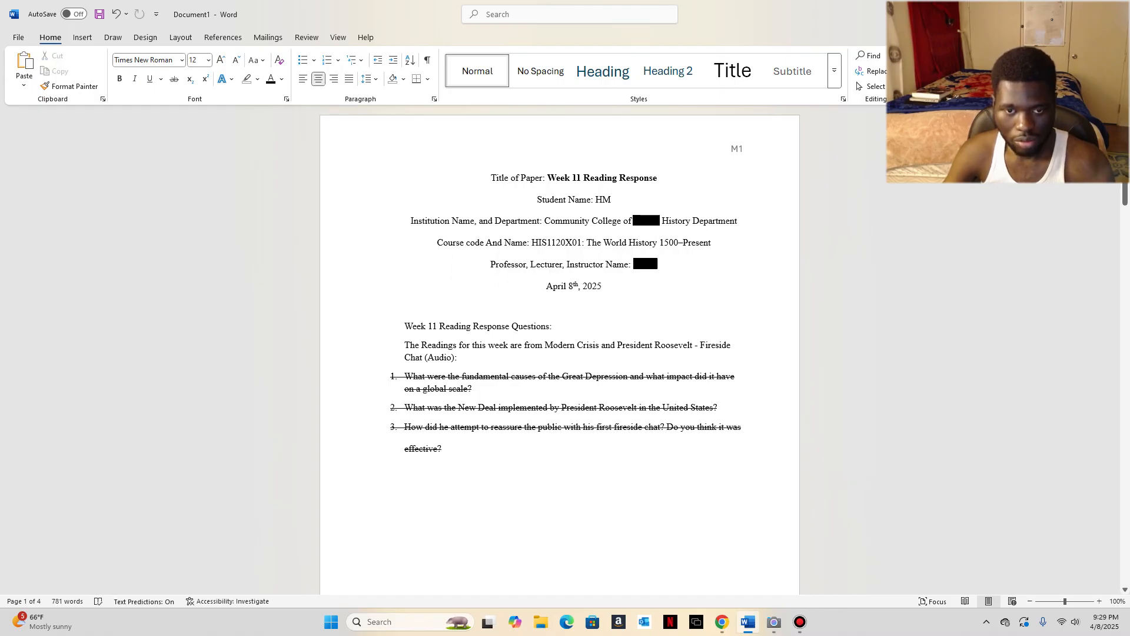
drag(632, 265, 505, 264)
key(BackSpace)
key(BackSpace)
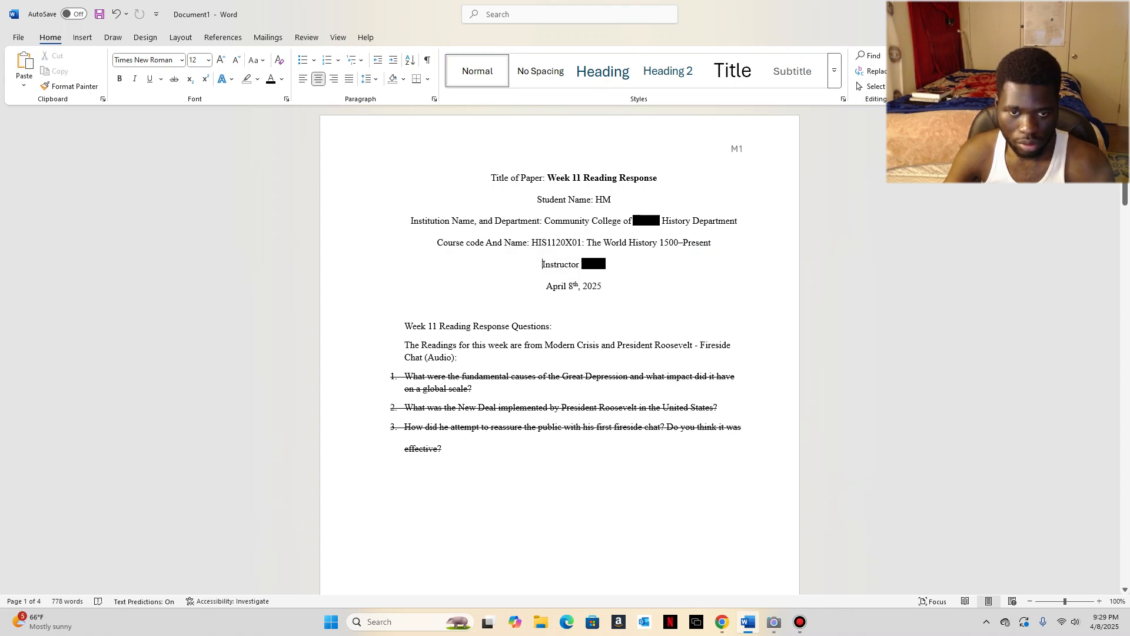
Step: Delete the "Course code And Name:" and "Institution Name, and Department:" labels from the cover page, keeping the details after them
drag(531, 242, 437, 242)
key(BackSpace)
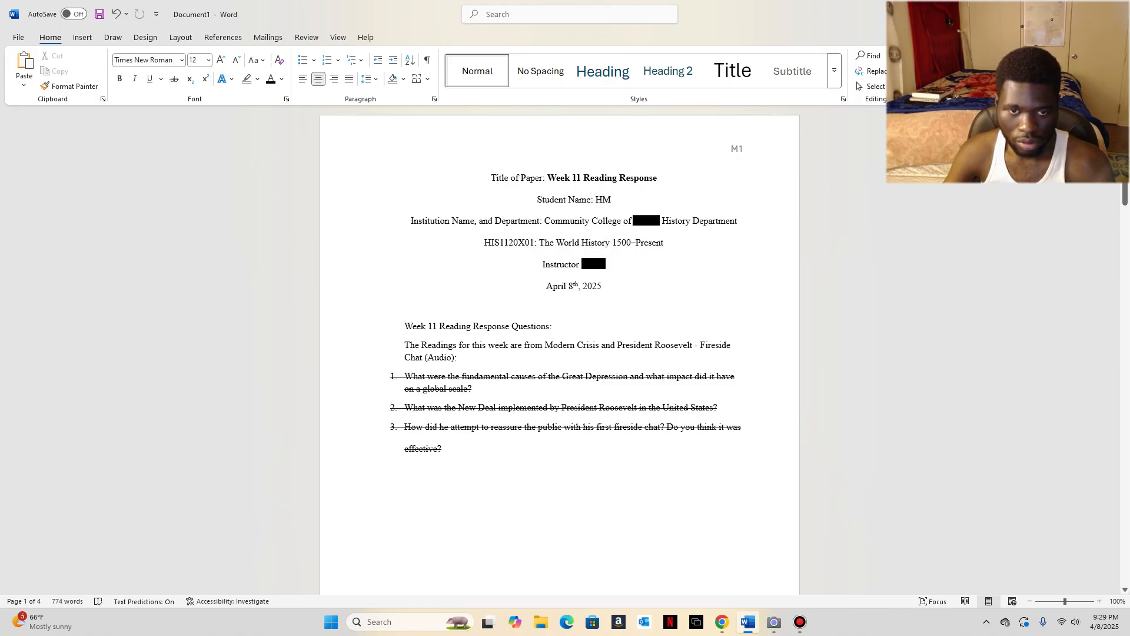
drag(545, 221, 411, 221)
key(BackSpace)
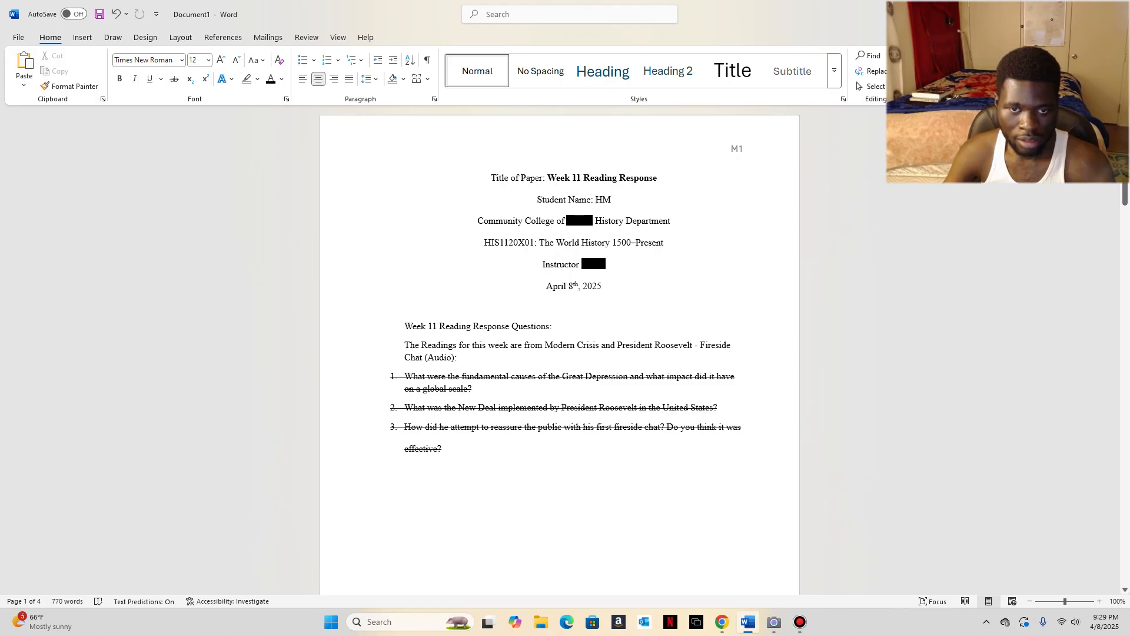
Step: Delete the "Student Name:" and "Title of Paper:" labels from the cover page, keeping the text that follows each
drag(594, 200, 537, 200)
key(BackSpace)
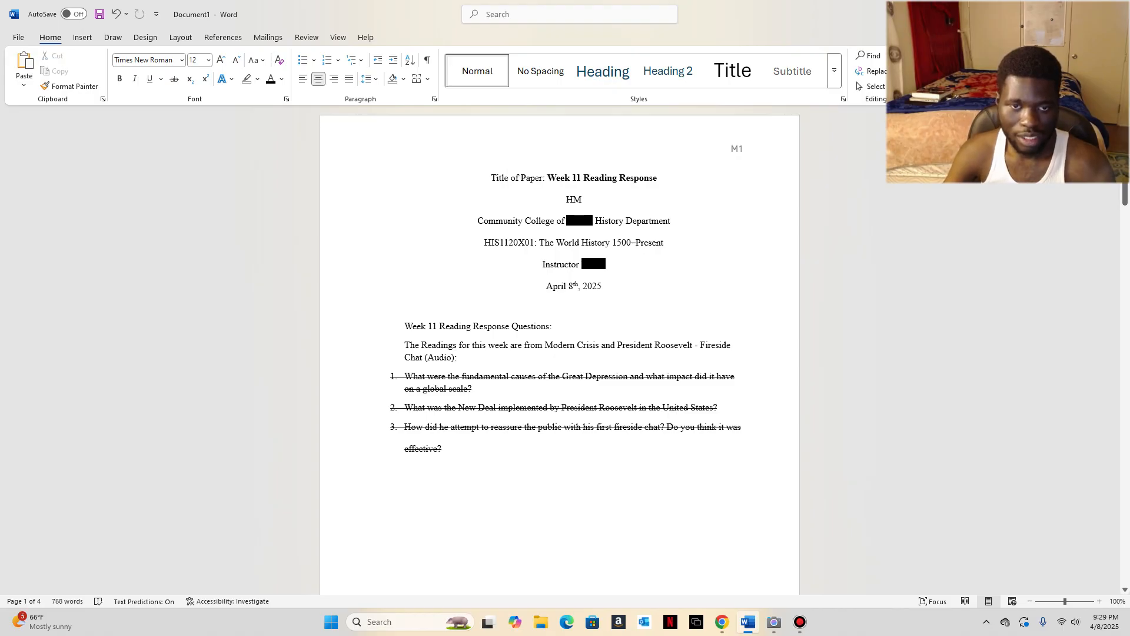
drag(548, 177, 491, 177)
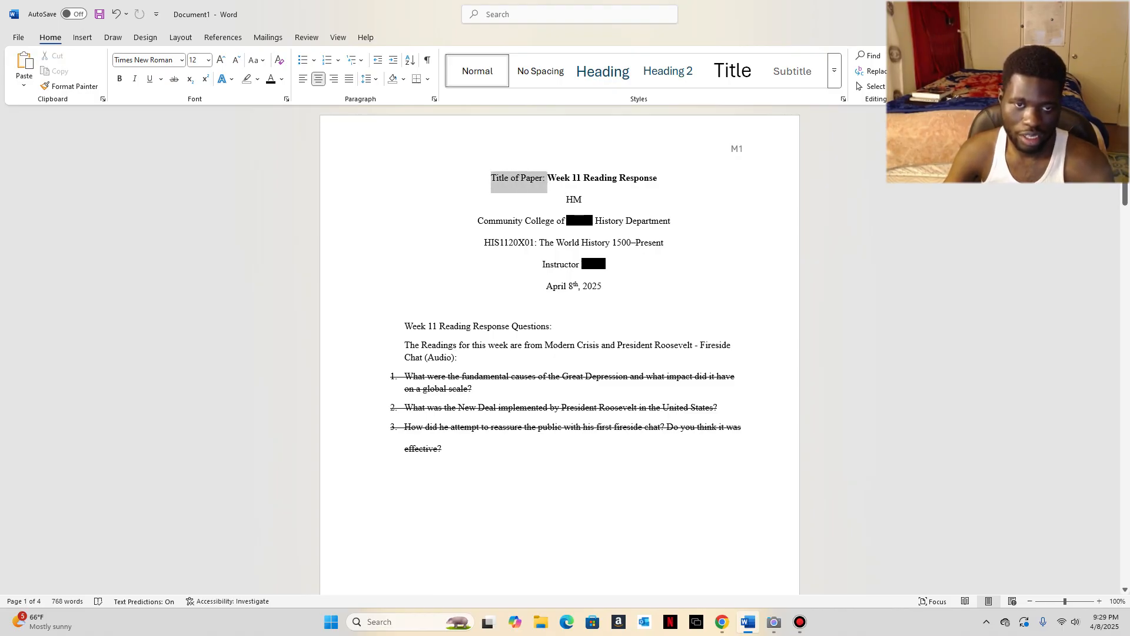
key(BackSpace)
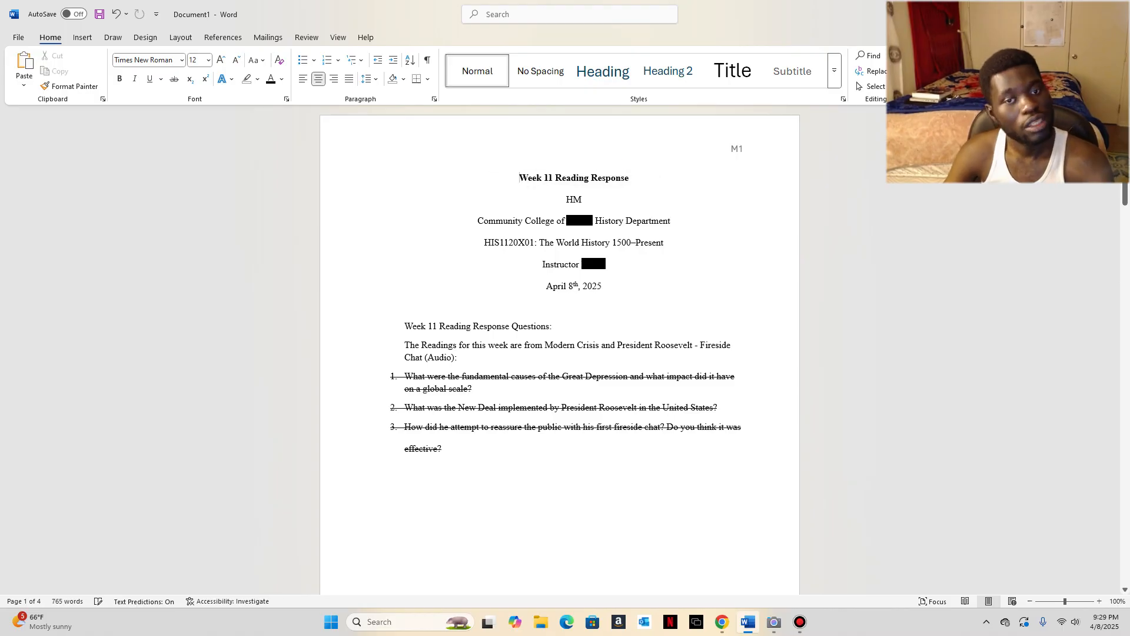
Step: Select the entire document and choose Double line spacing in its paragraph settings
scroll(560, 354, down, 14)
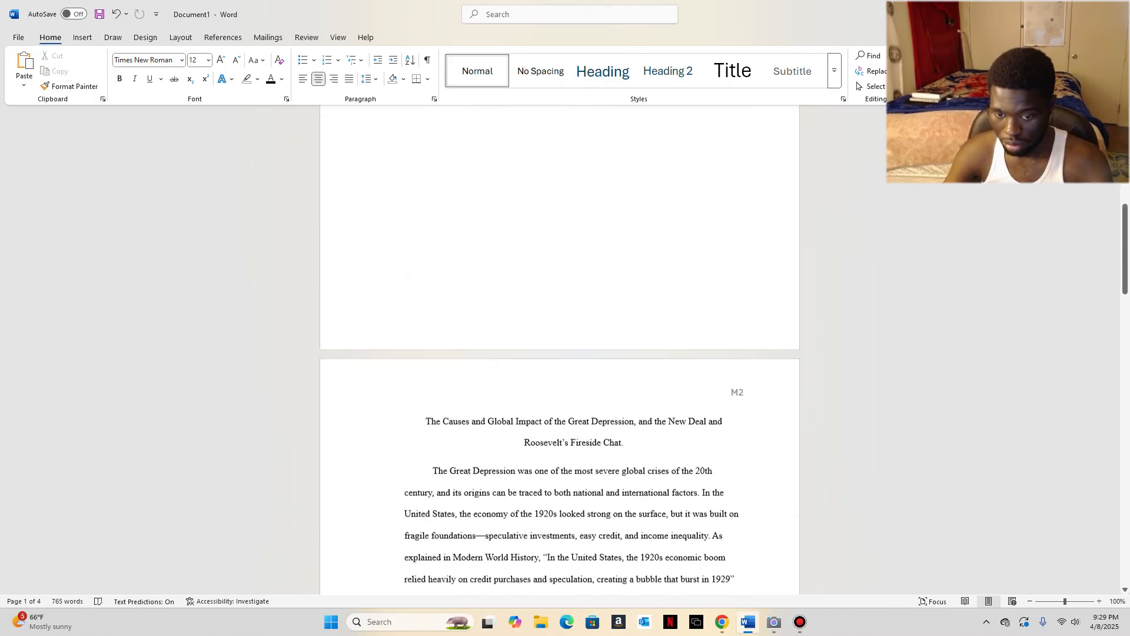
click(530, 325)
scroll(559, 353, up, 8)
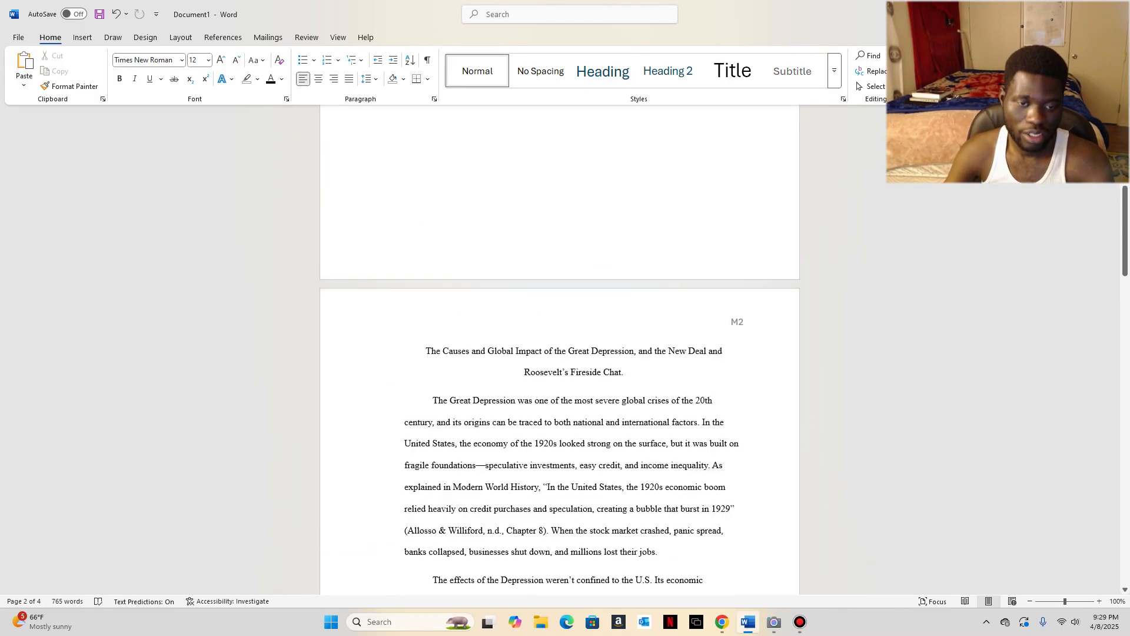
key(ctrl+a)
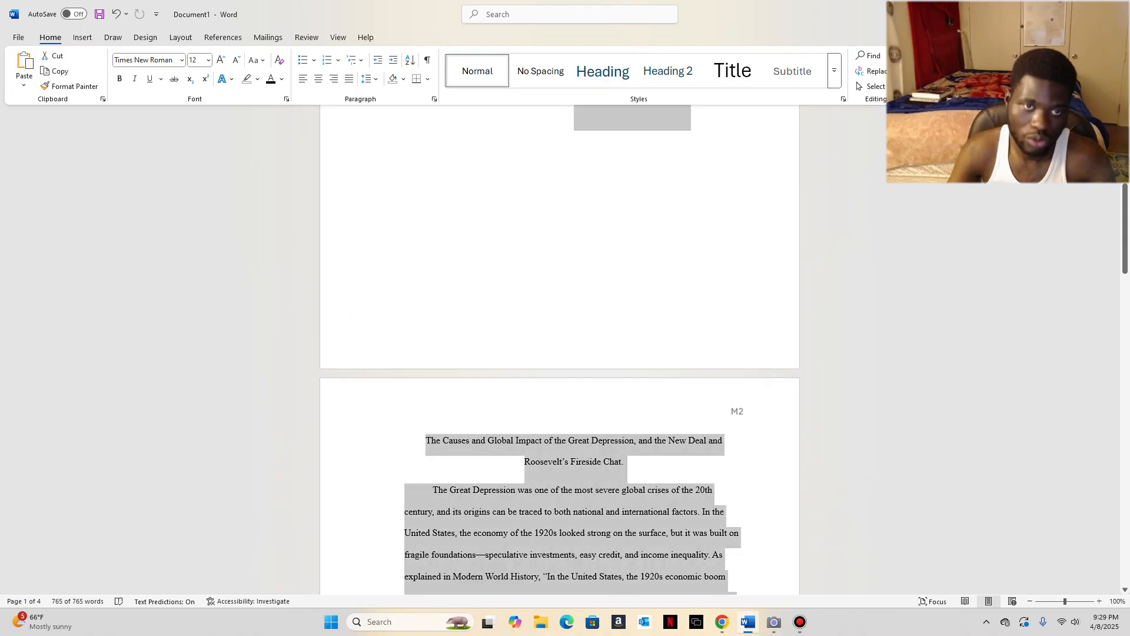
scroll(560, 353, up, 2)
scroll(559, 353, up, 4)
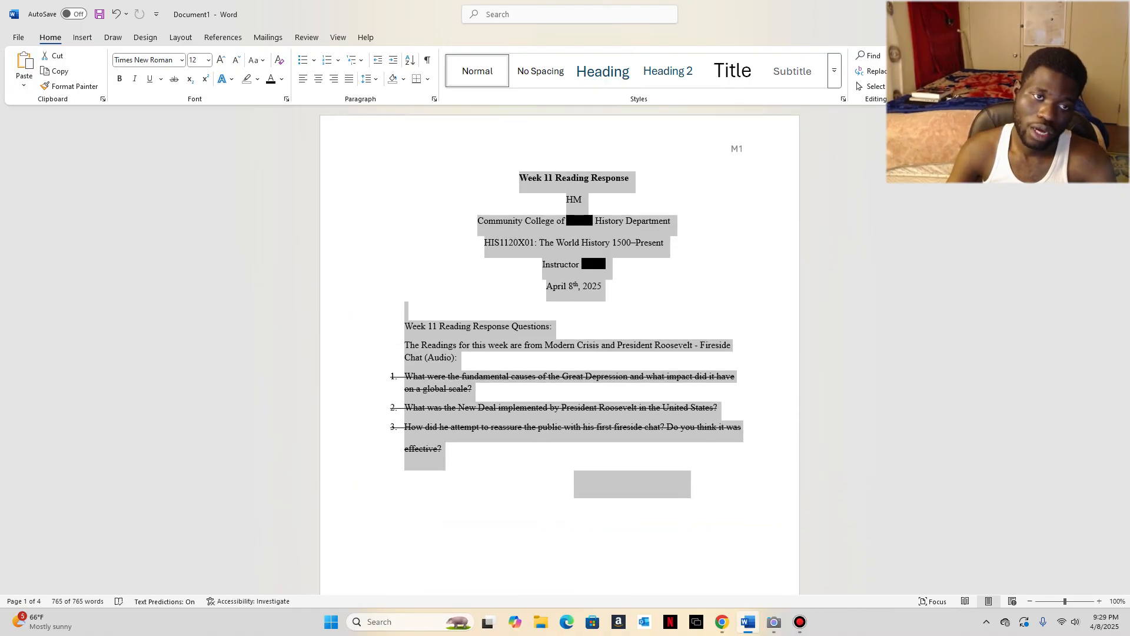
click(434, 99)
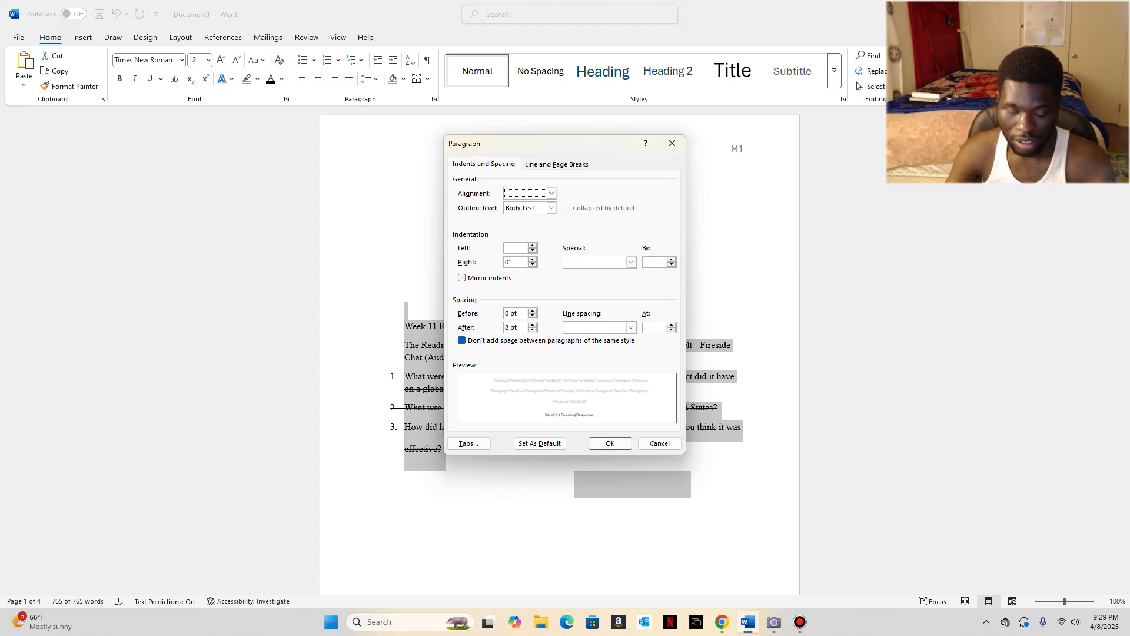
click(630, 327)
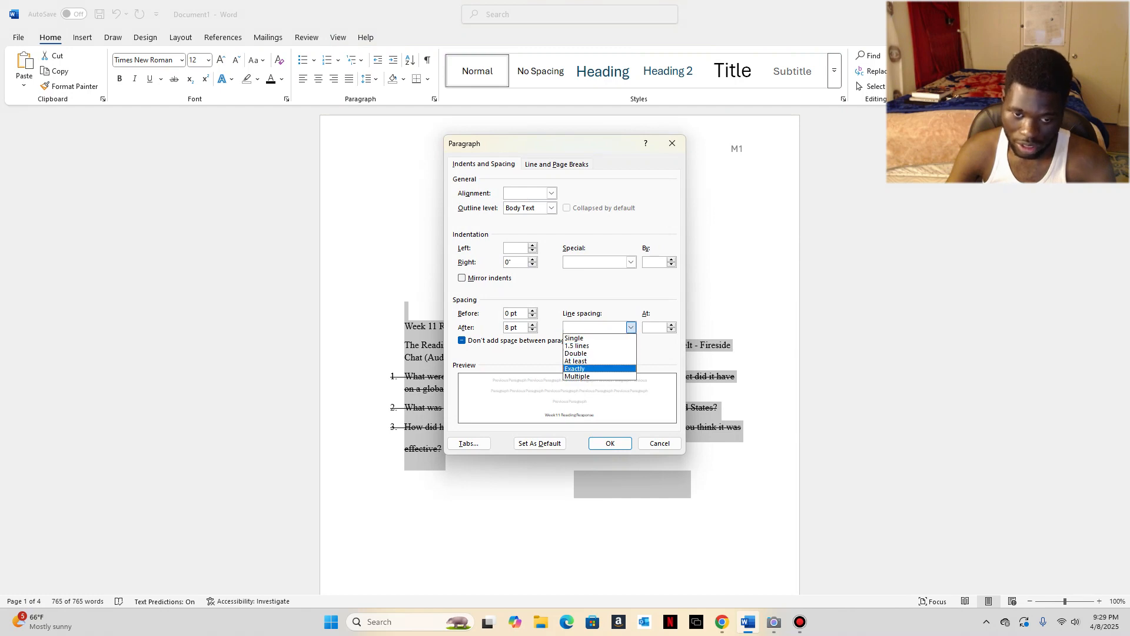
click(577, 353)
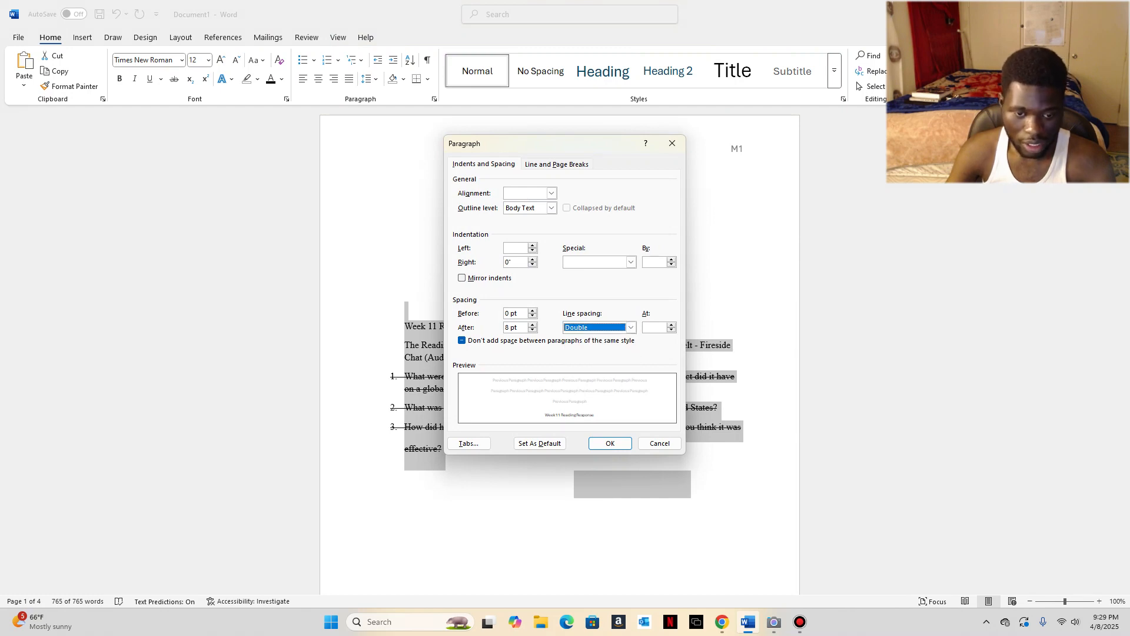
Step: Set the chosen paragraph settings as the default for all documents based on the Normal template
click(540, 443)
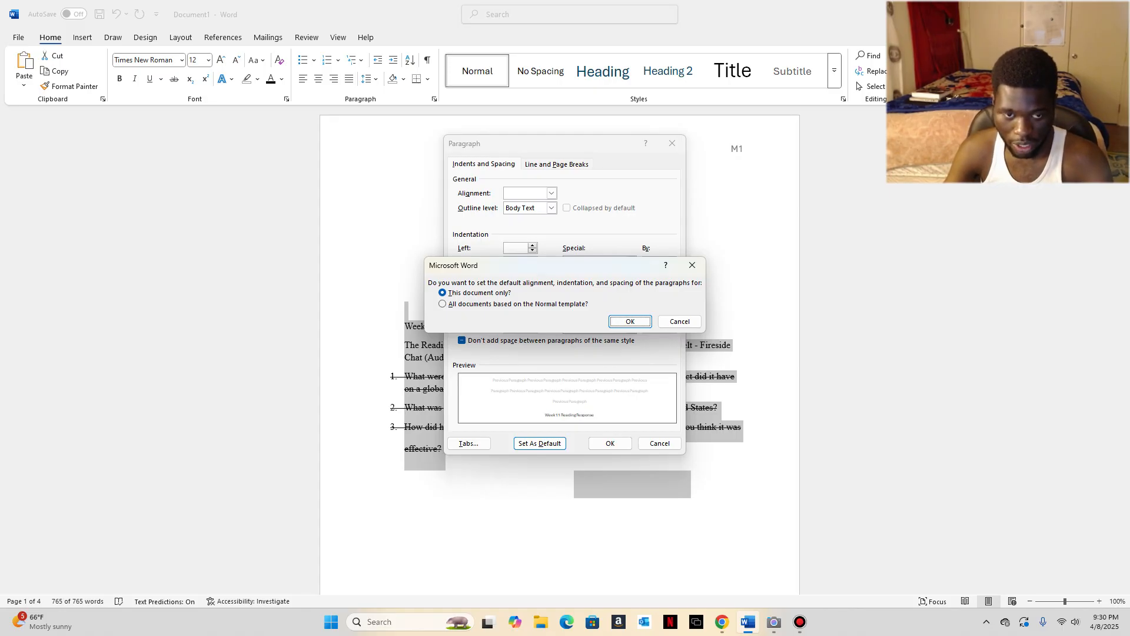
click(443, 304)
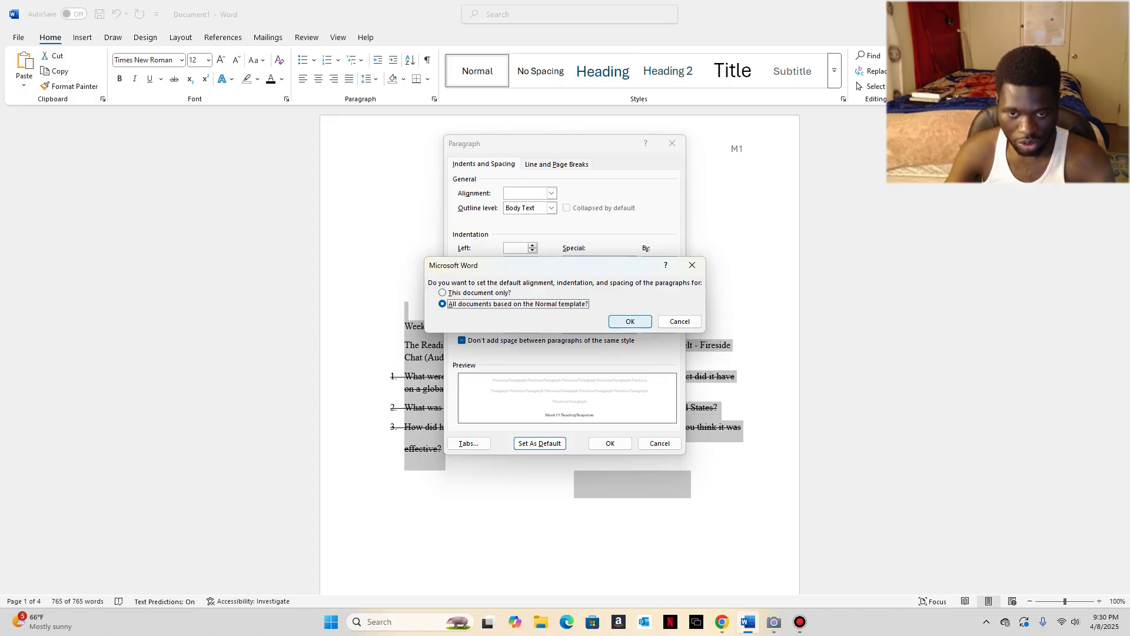
click(630, 321)
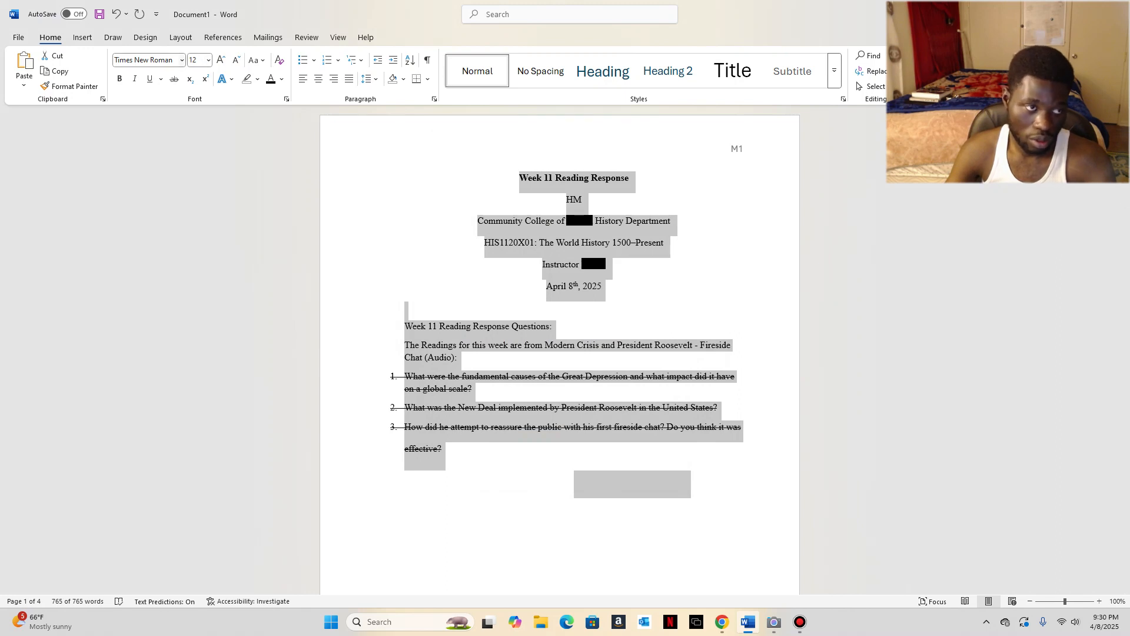
Step: Check the font of the selected document, clear the selection, and review the paper from the cover page through the bibliography
click(143, 60)
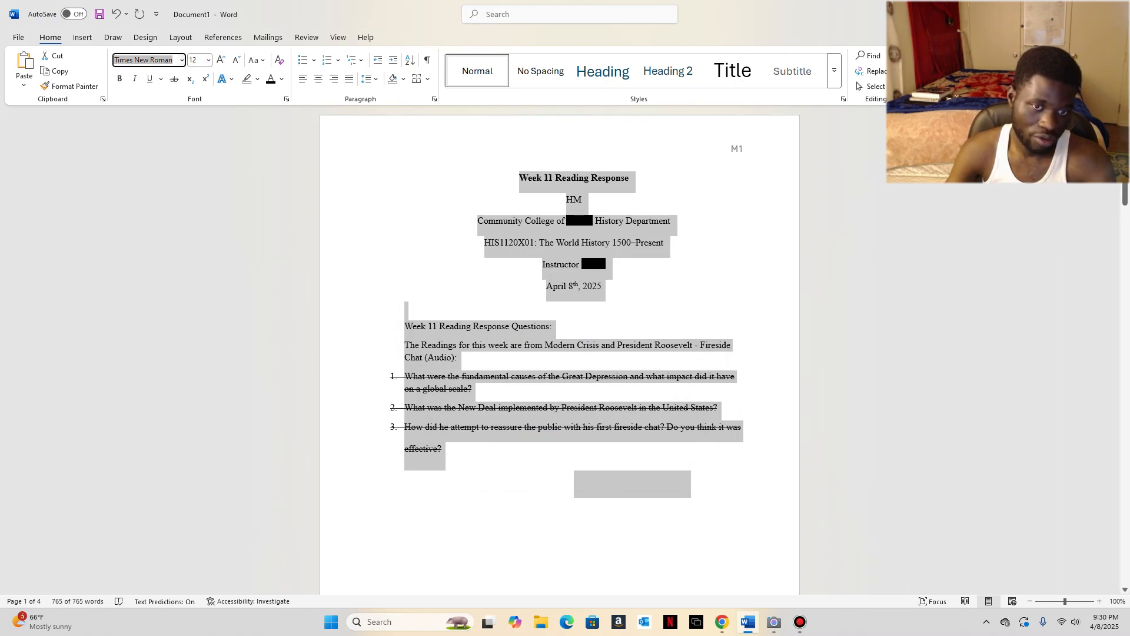
click(612, 484)
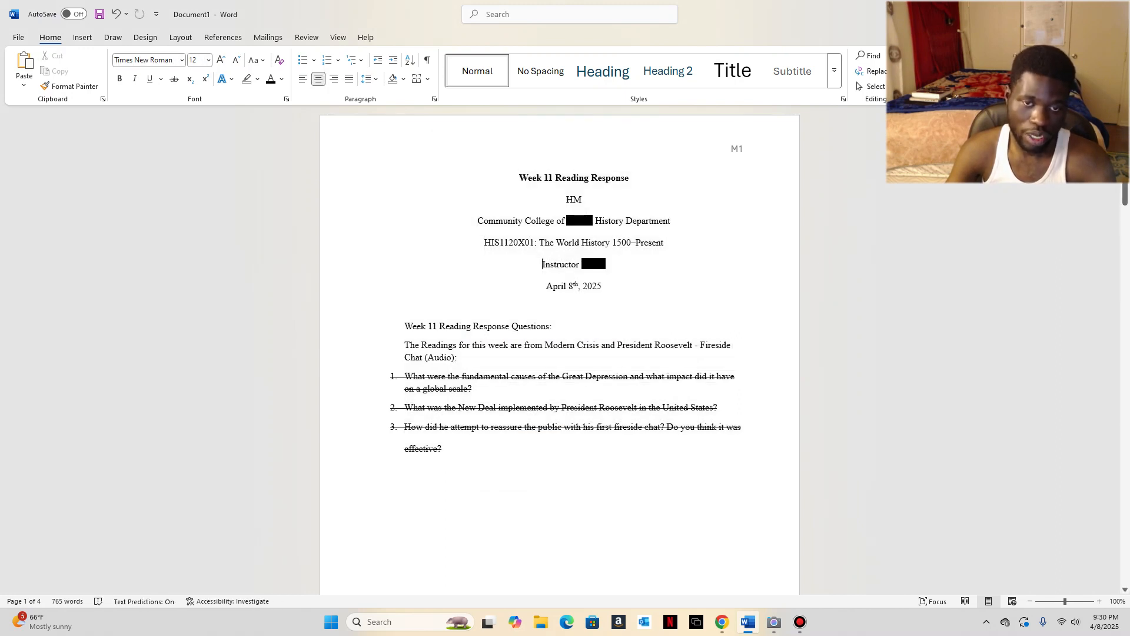
scroll(559, 353, down, 3)
scroll(559, 353, down, 15)
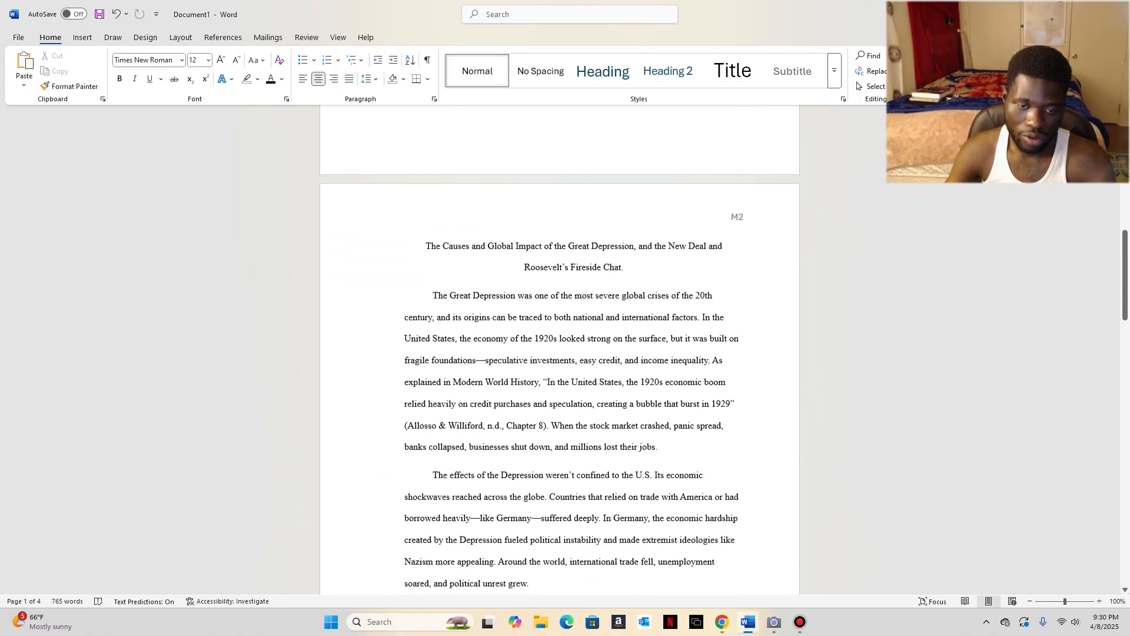
scroll(559, 353, down, 15)
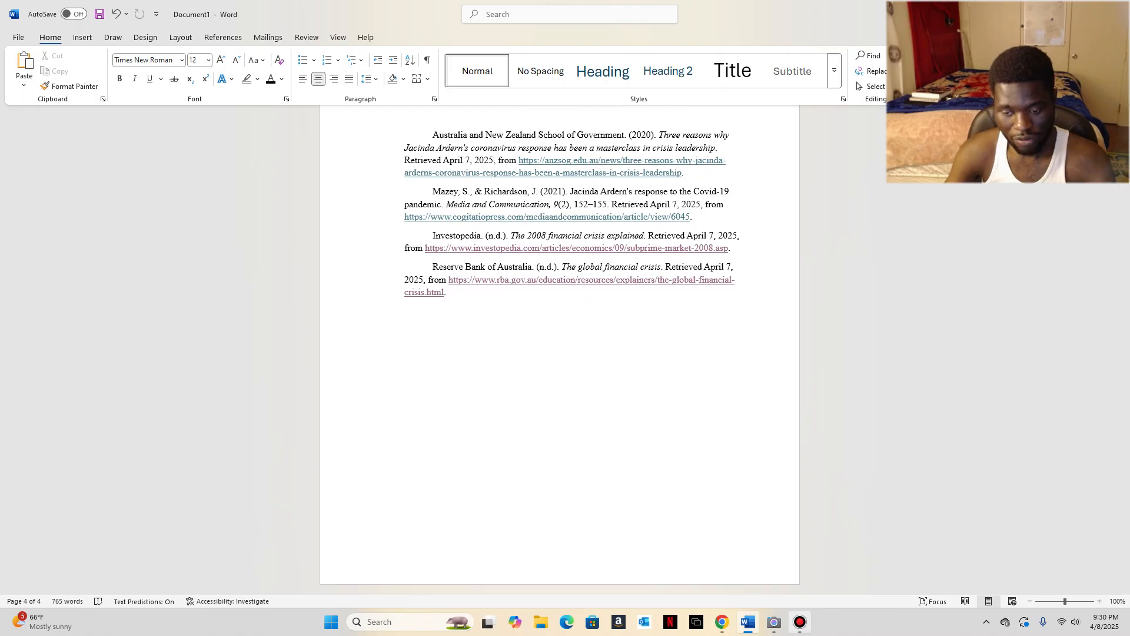
click(800, 622)
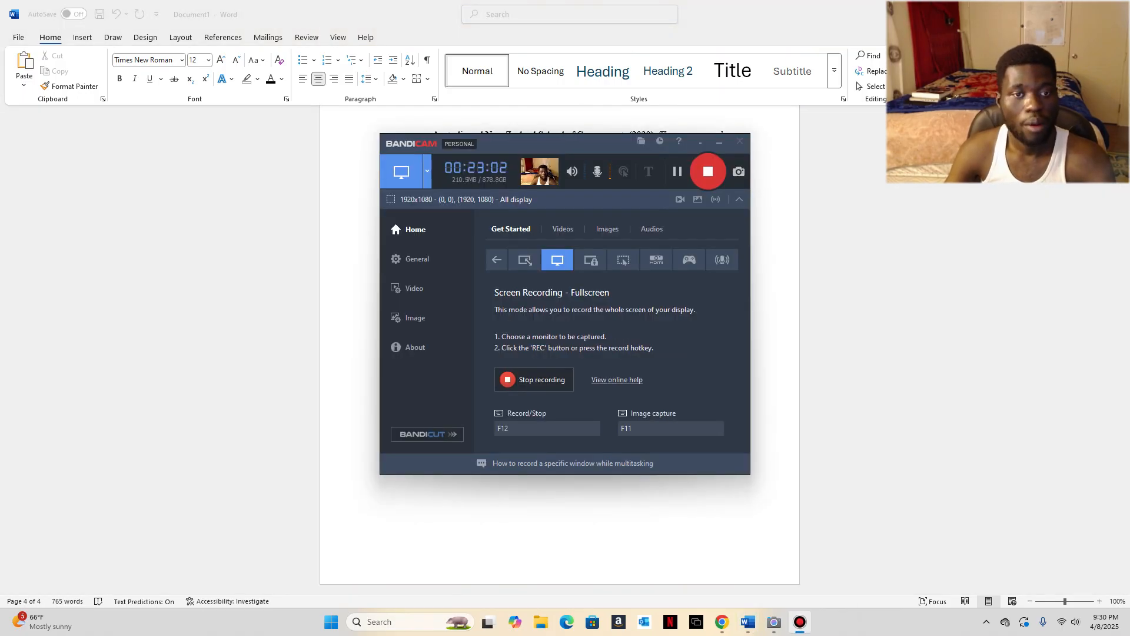